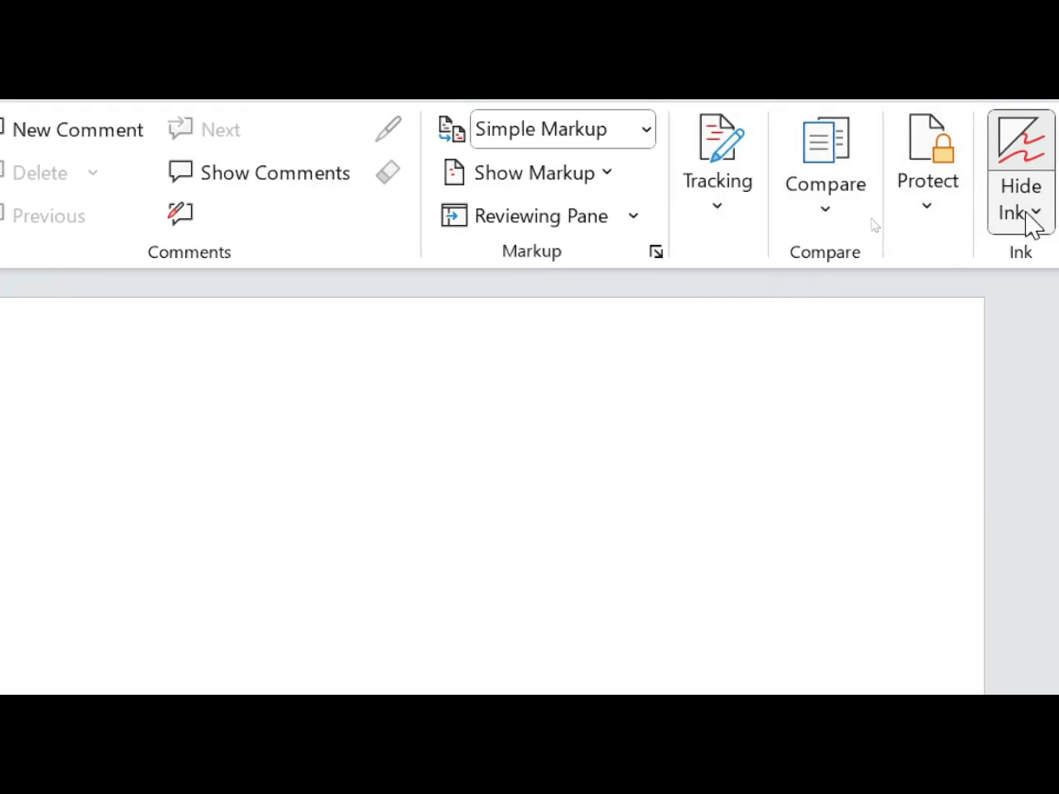
- Expand the Tracking options on the Review tab for blank Document1
click(712, 250)
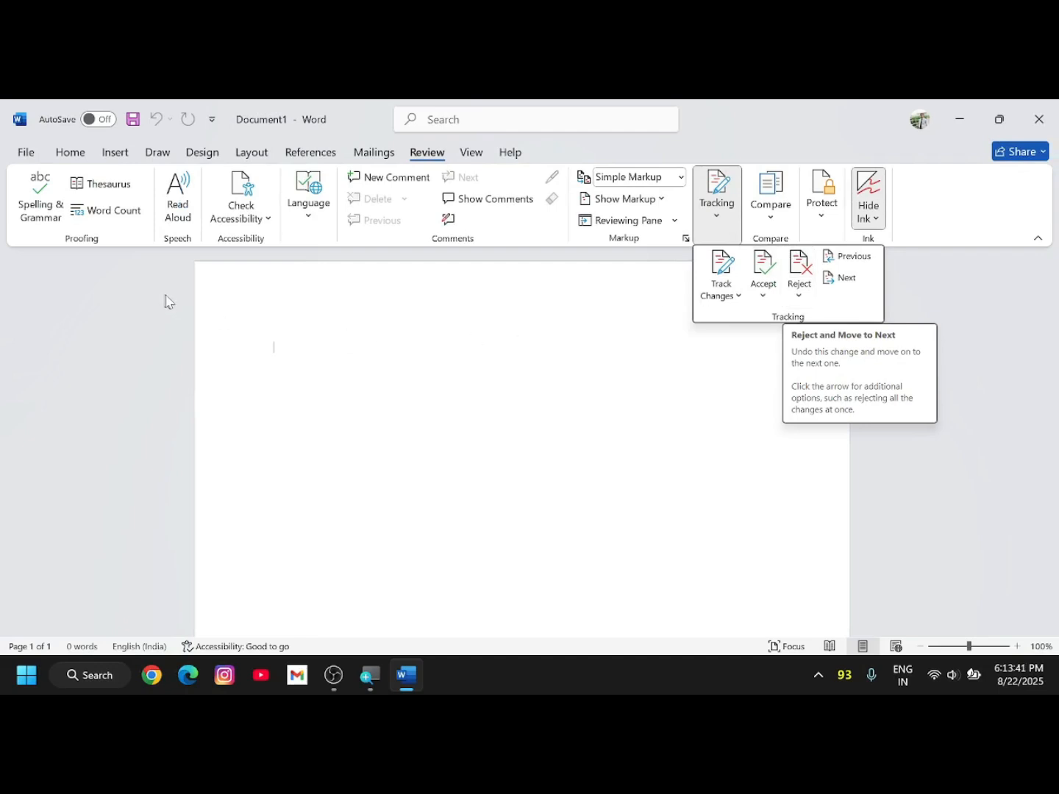
- Generate five paragraphs of sample text with =rand()
click(297, 351)
text(=)
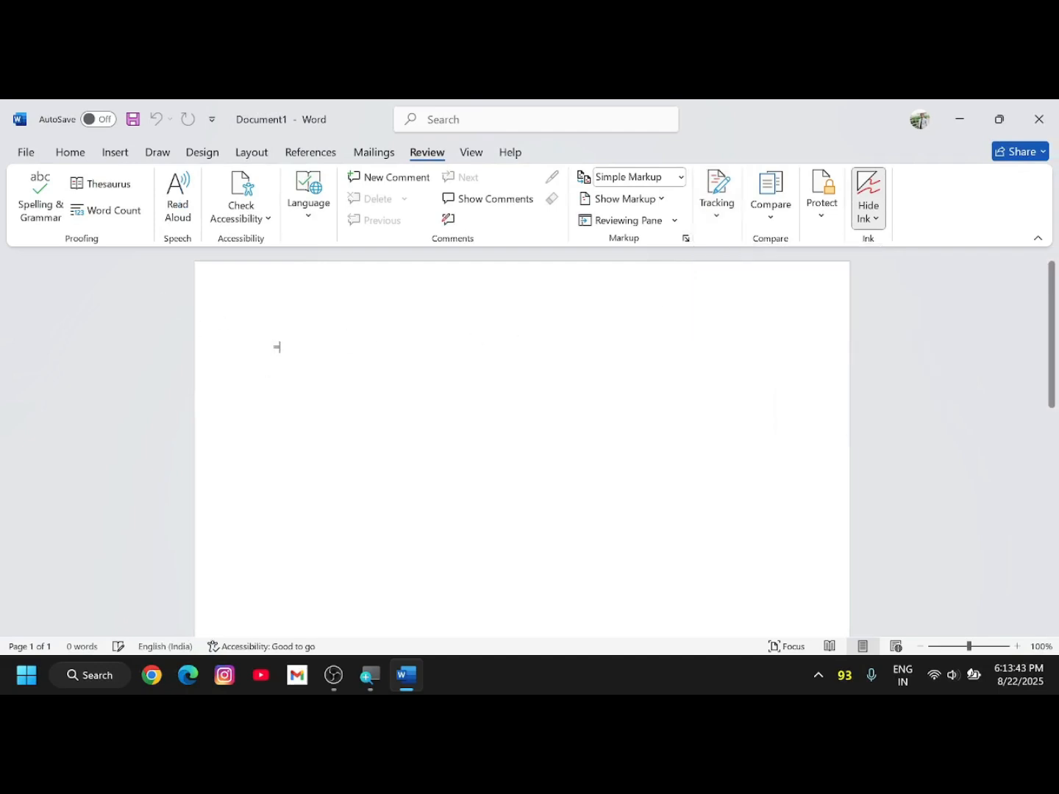
text(rand())
key(Return)
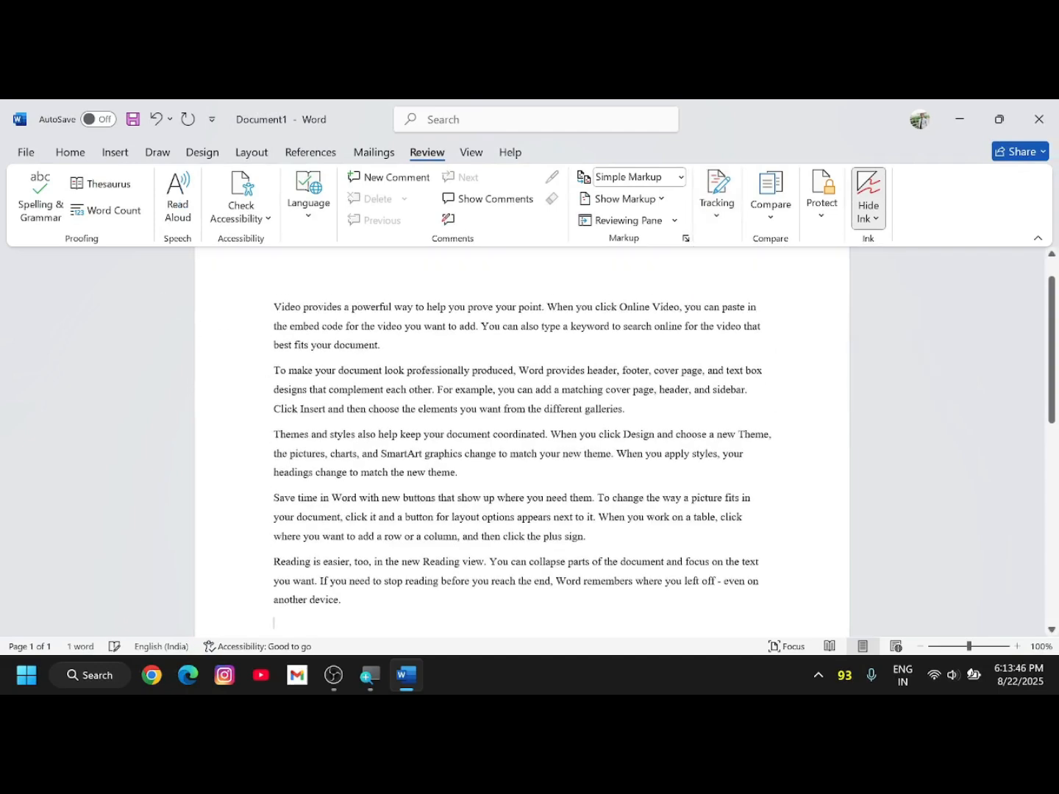
scroll(629, 346, up, 1)
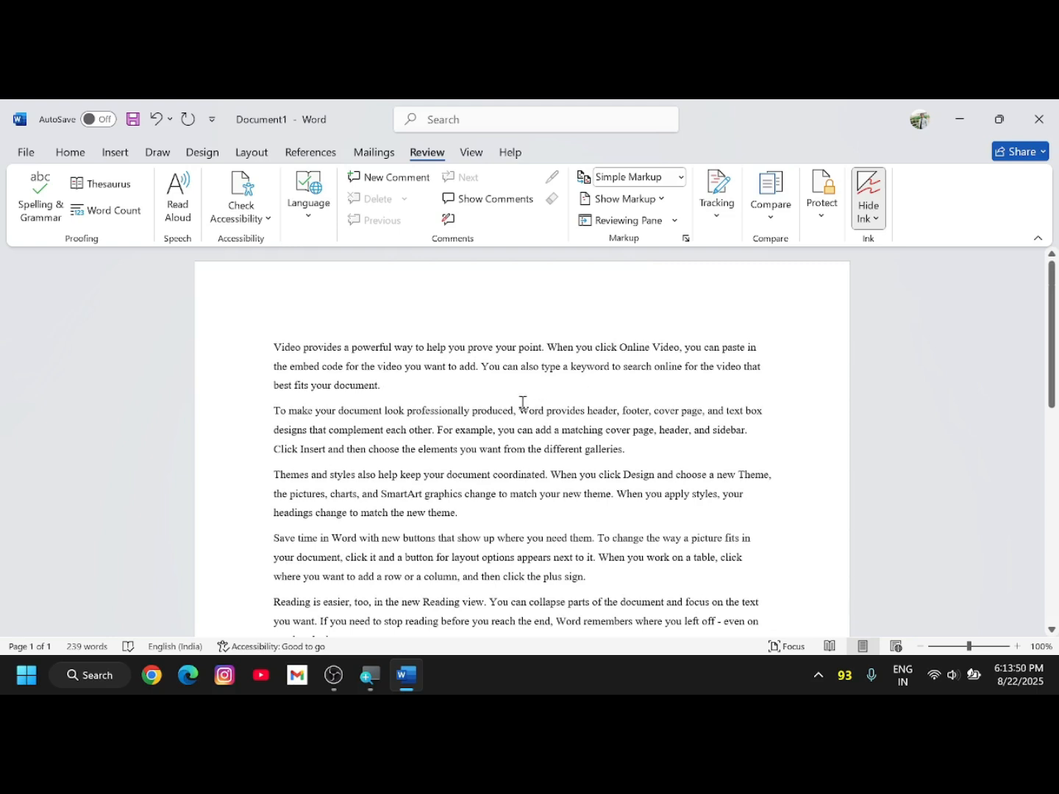
- Switch Track Changes on from the Tracking options
click(717, 199)
click(717, 296)
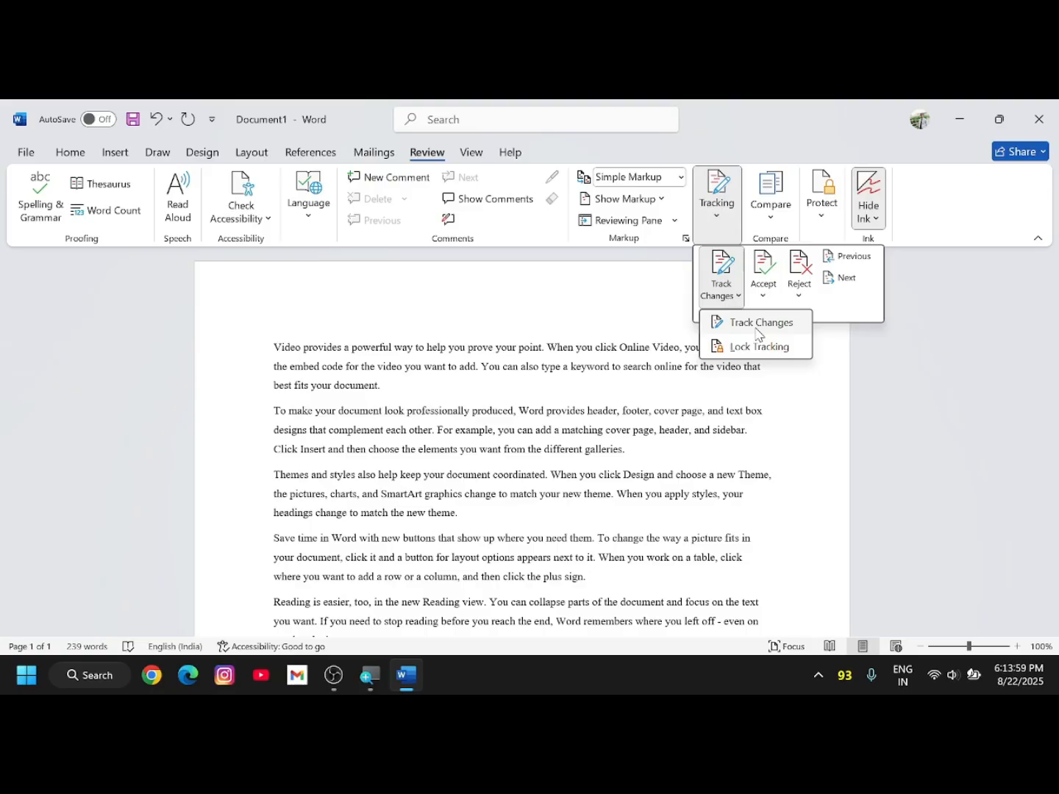
click(758, 330)
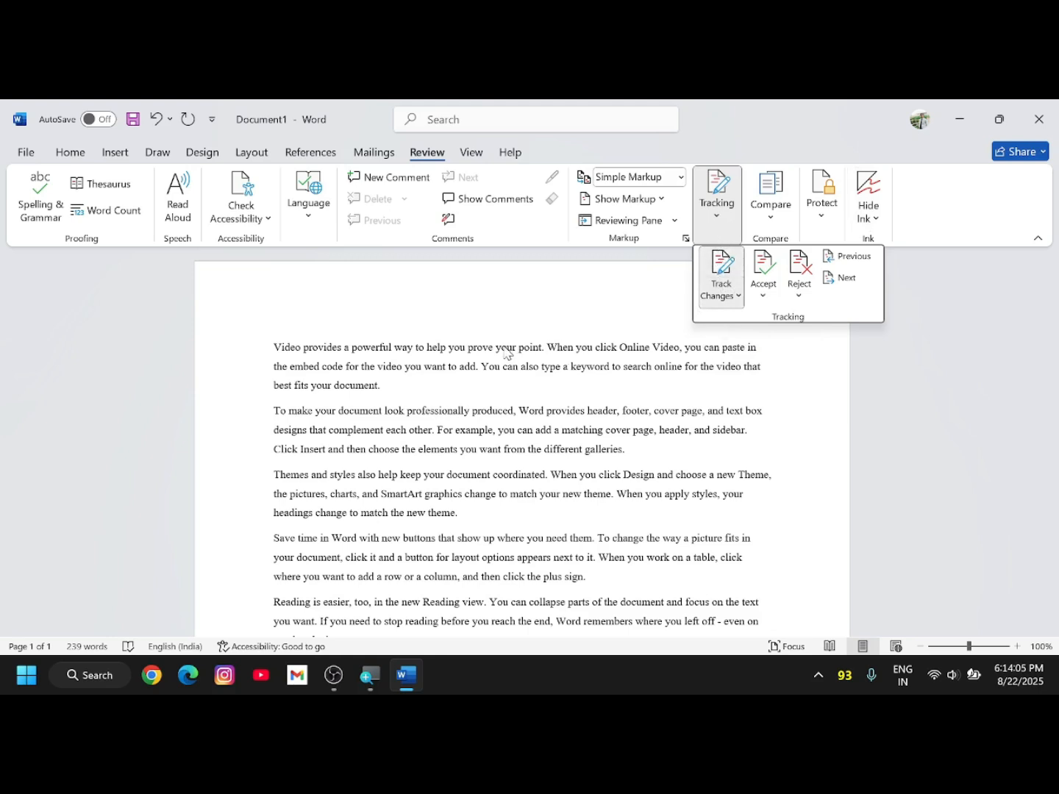
- Change 'prove' to 'Proved' and 'Word' to 'Ms word' in the first two paragraphs
click(462, 353)
double_click(469, 350)
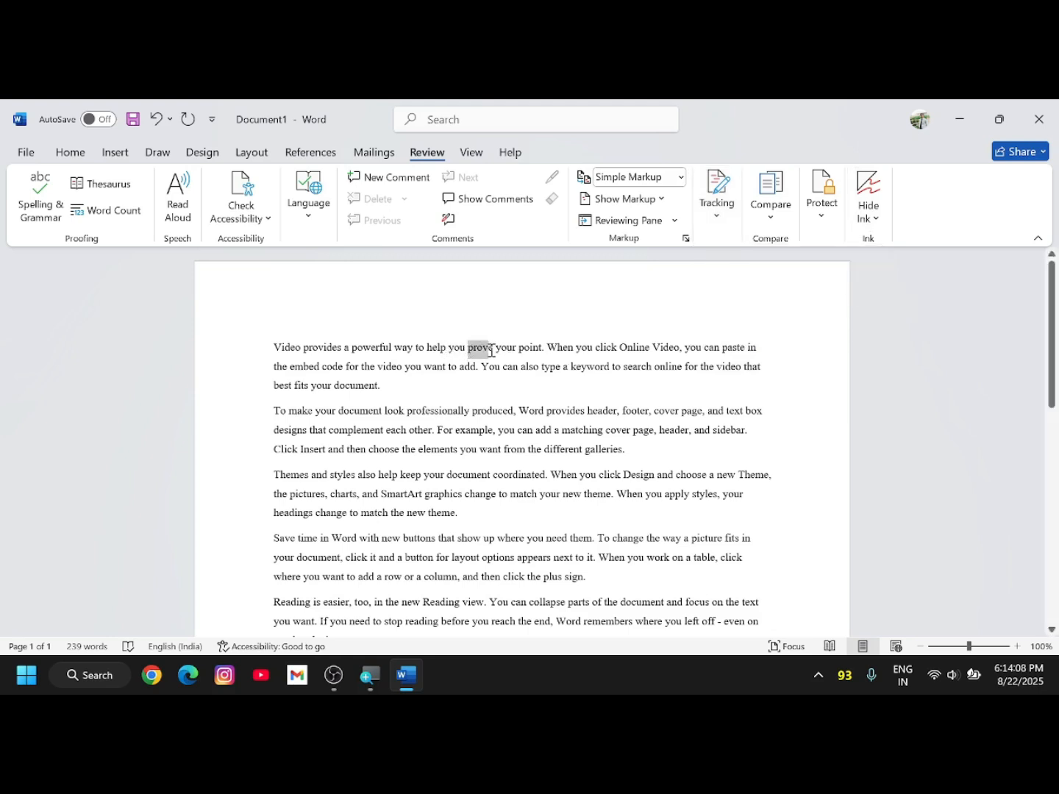
text(Provd)
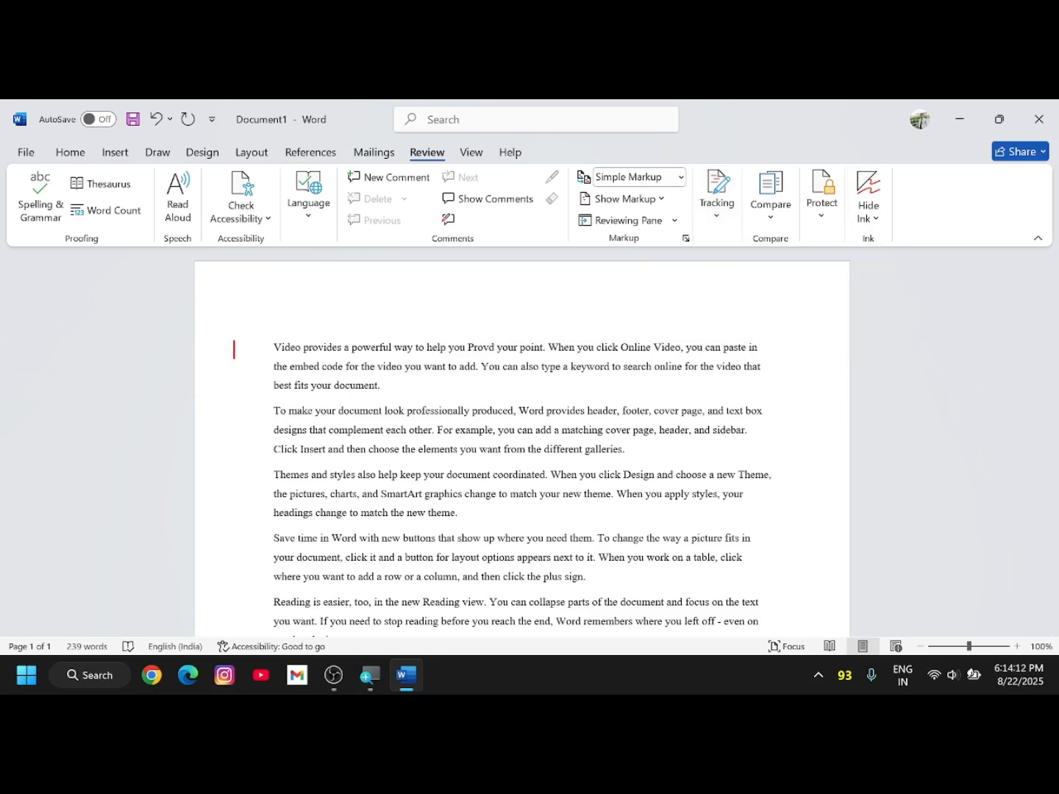
text(e)
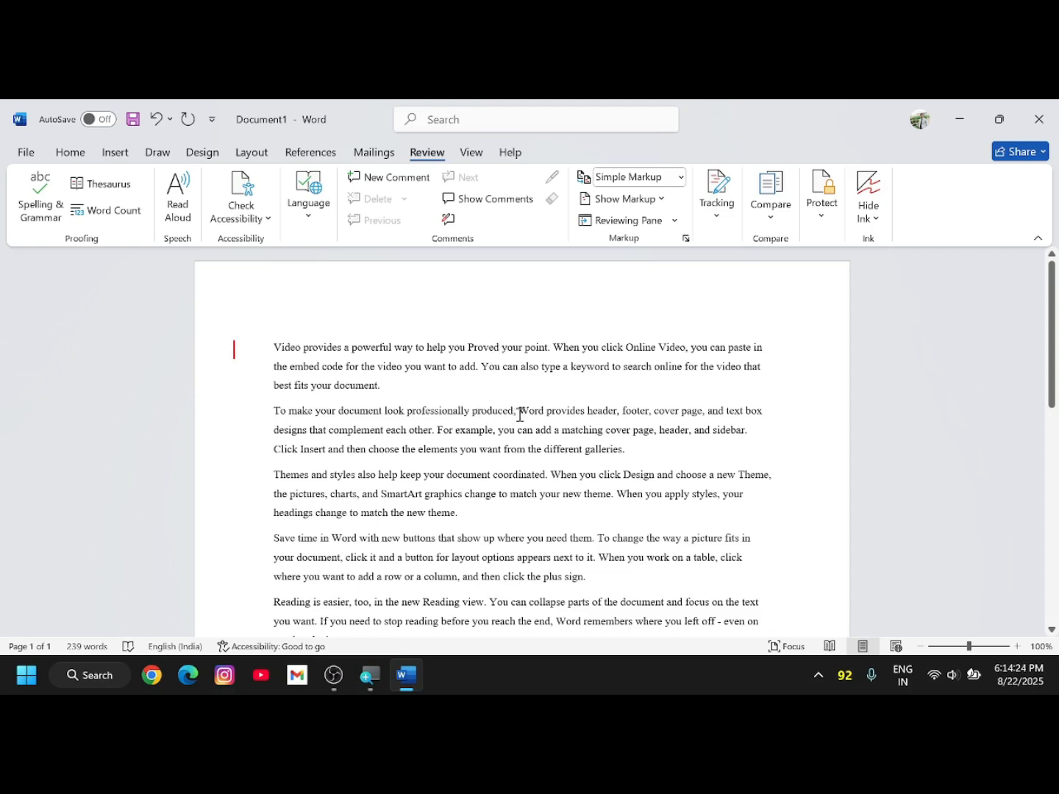
drag(518, 412, 546, 414)
text(Ms word)
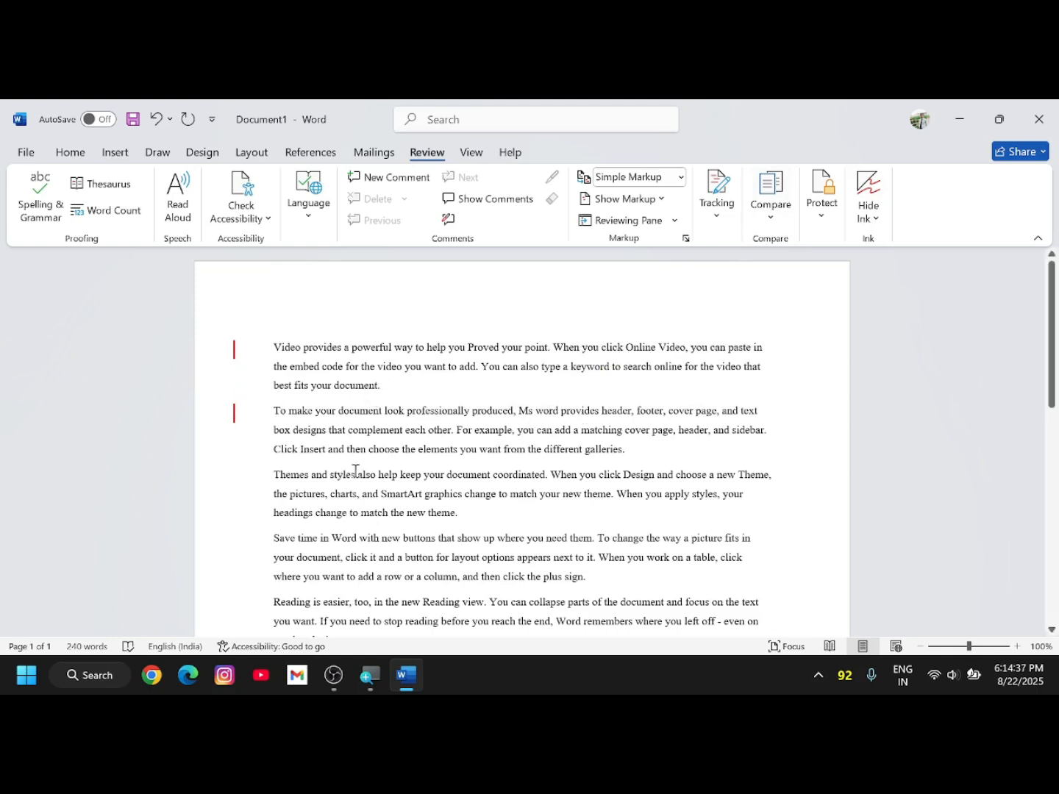
- Change 'your' to 'You' in the third paragraph
scroll(523, 443, down, 1)
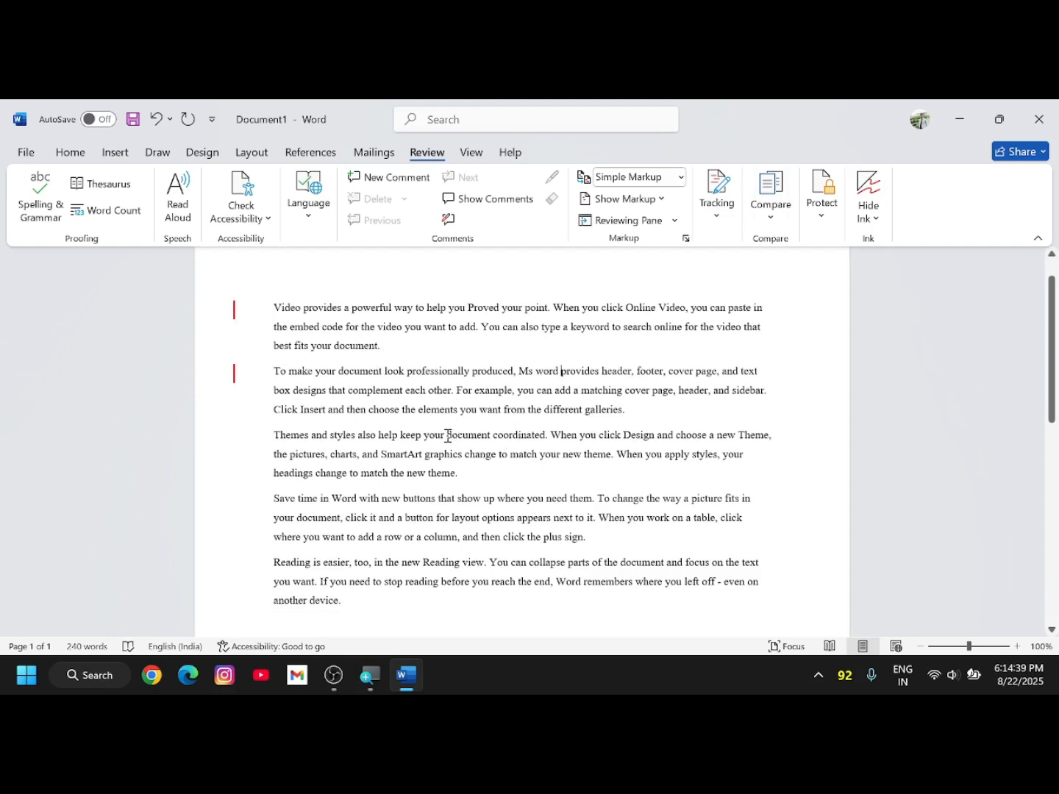
drag(424, 436, 435, 440)
text(You)
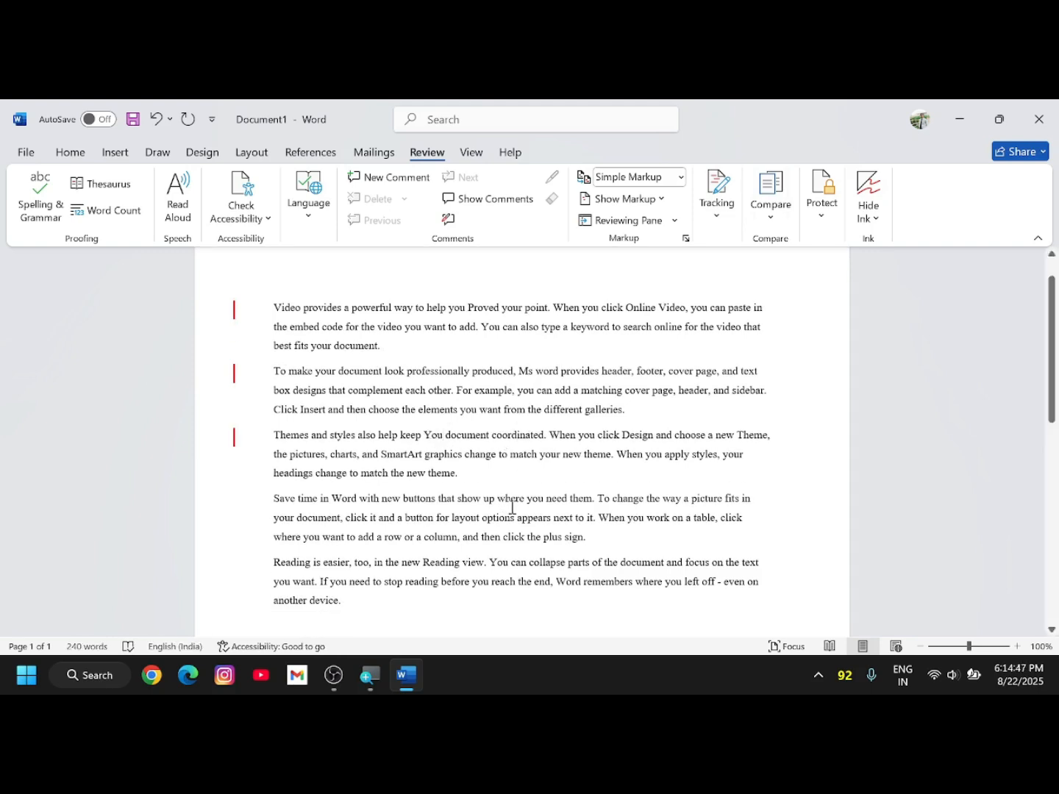
scroll(177, 388, up, 1)
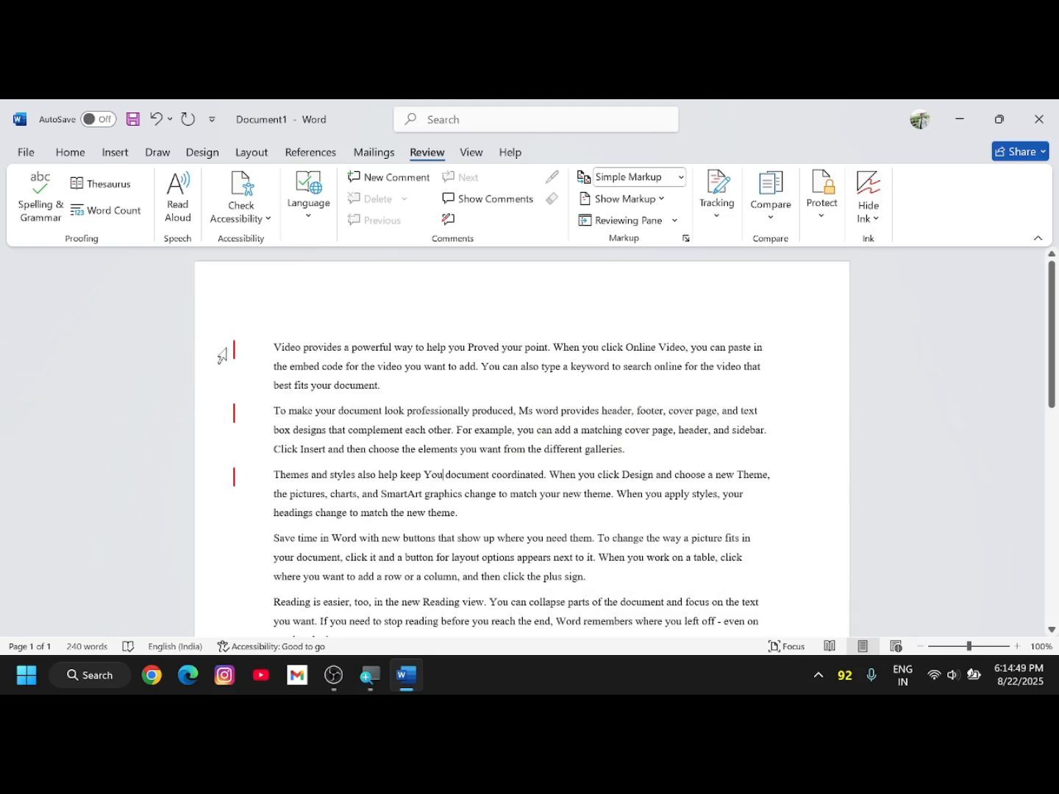
- Look over the Accept and Reject choices under Tracking
click(718, 196)
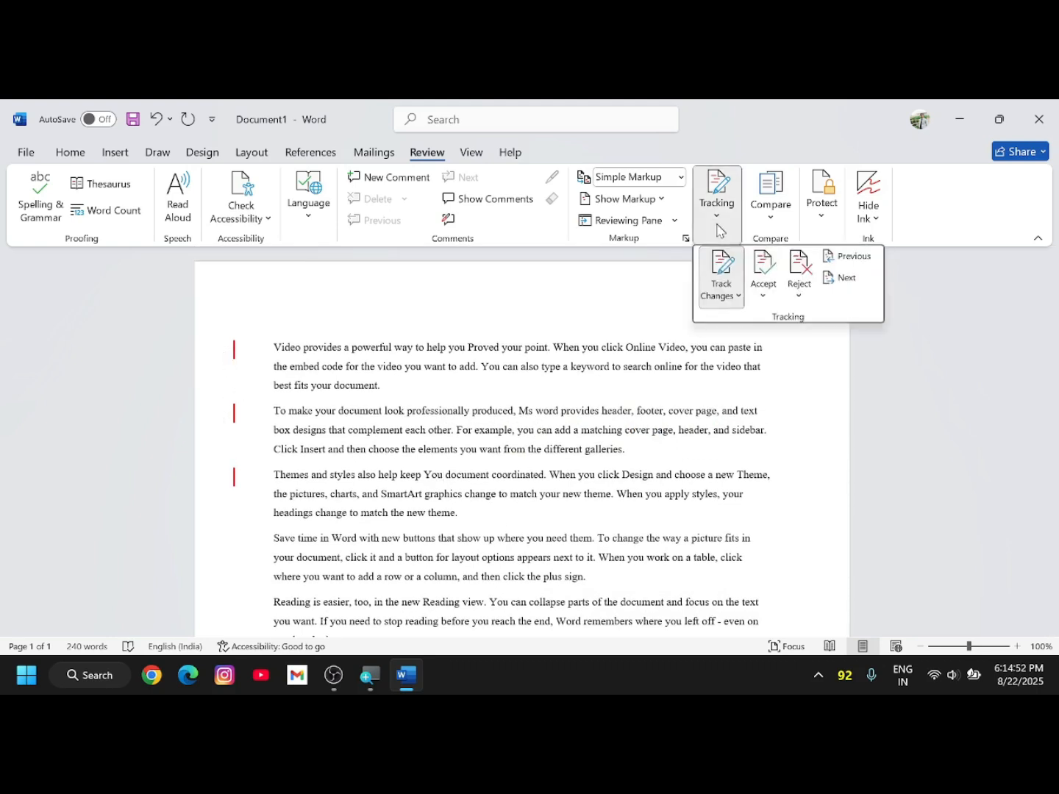
click(765, 303)
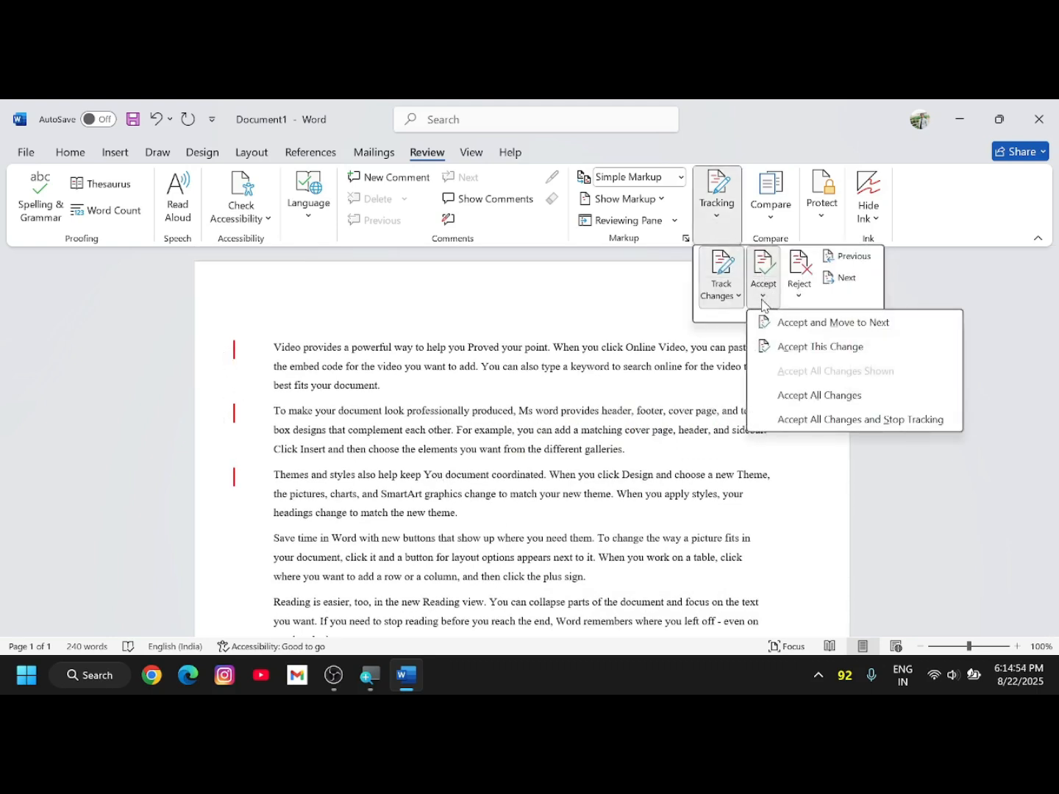
click(799, 295)
click(800, 292)
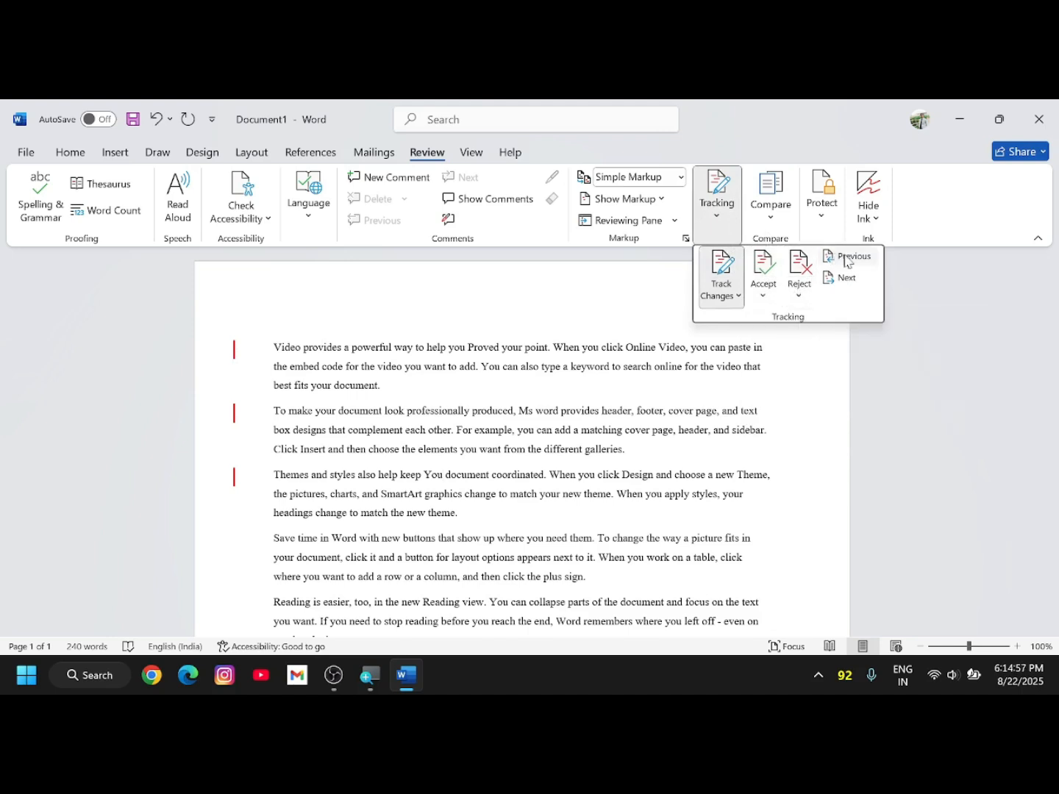
- Step back through the changes You, Ms word and Proved, then accept 'Proved' and move on
click(854, 263)
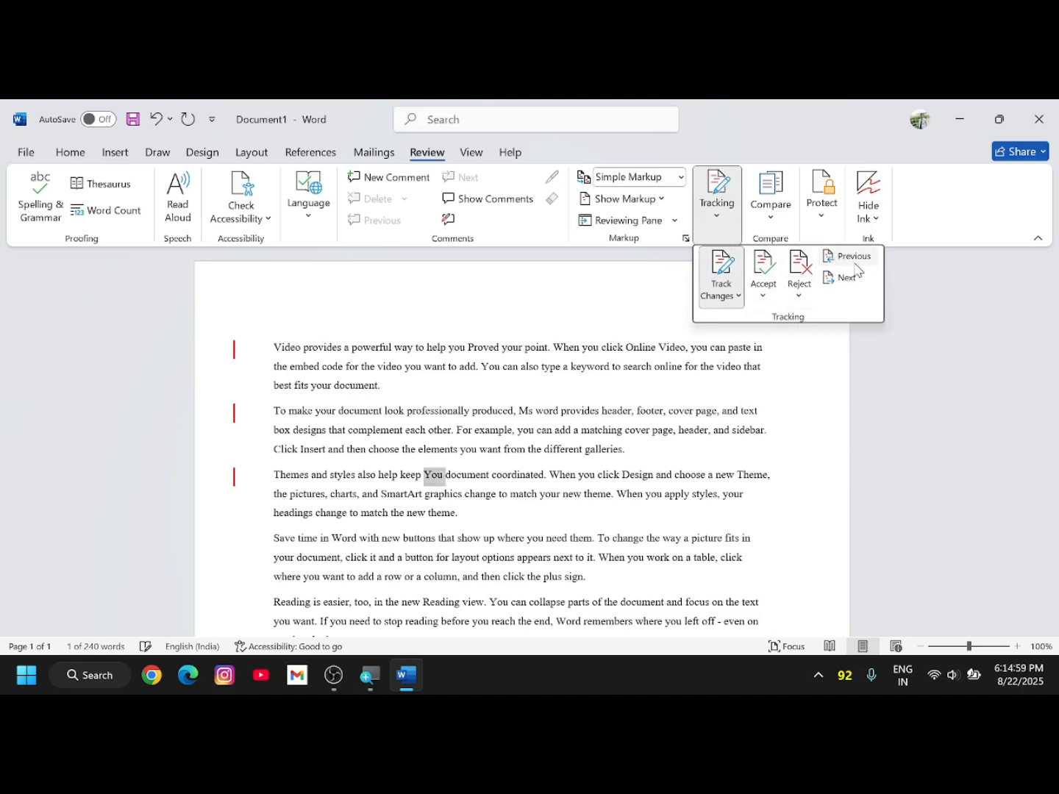
click(856, 270)
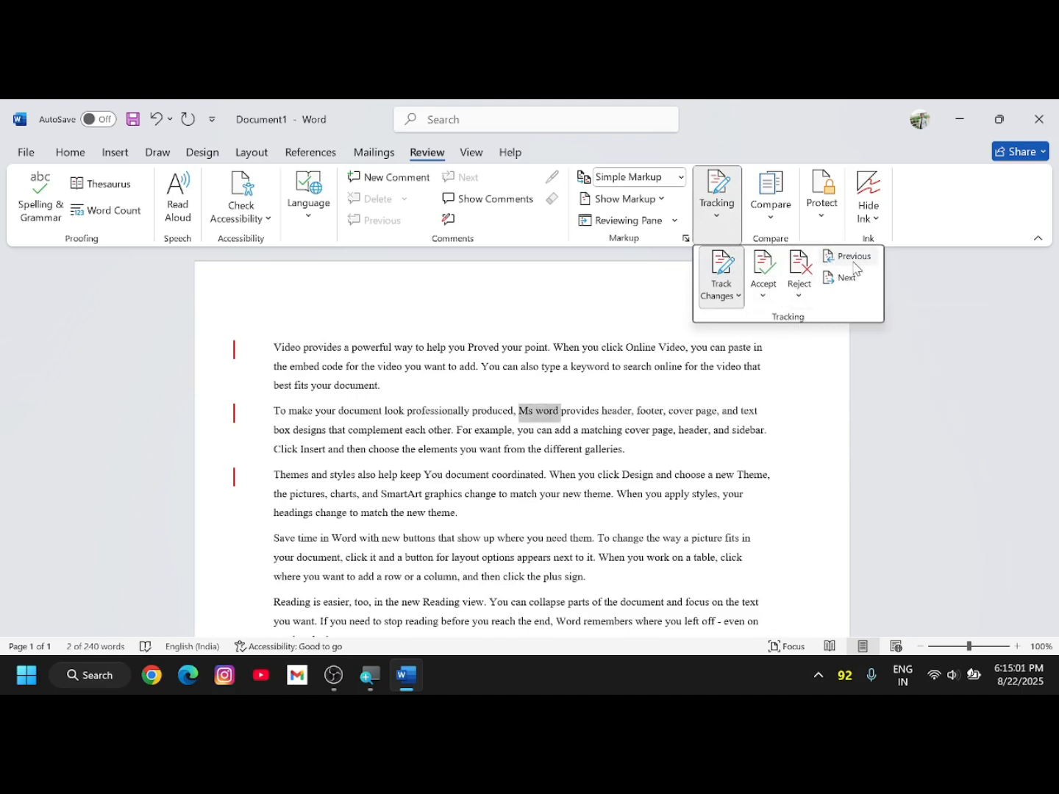
click(856, 270)
click(856, 259)
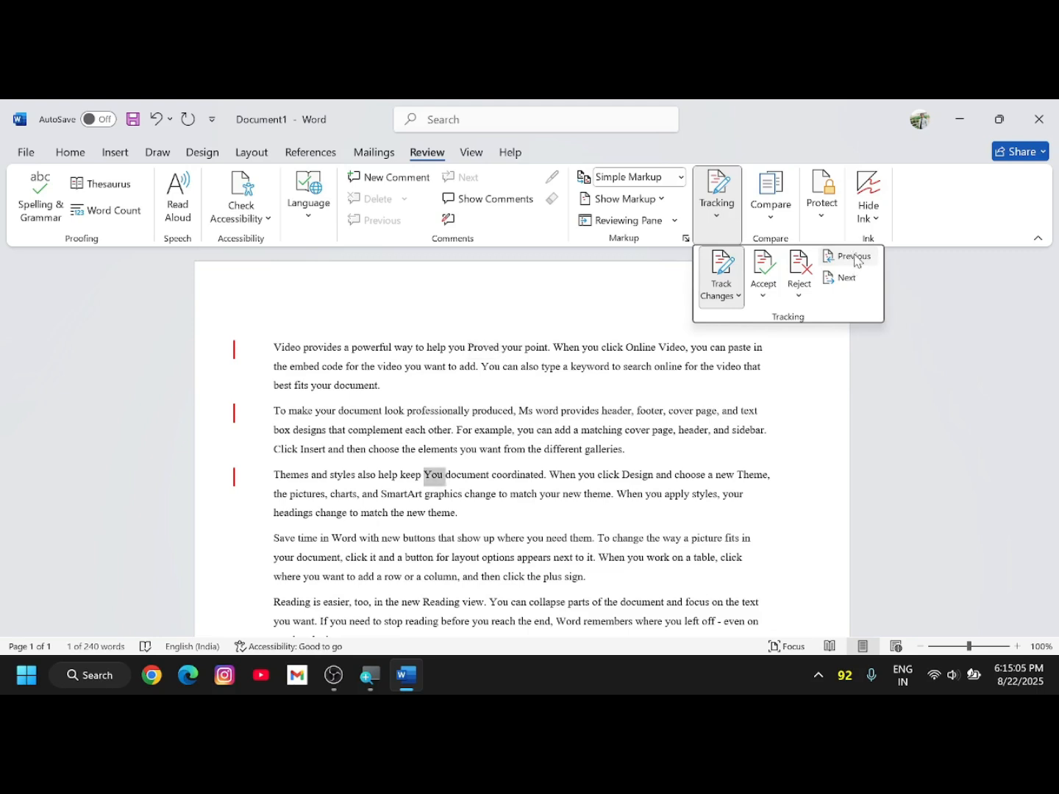
click(857, 258)
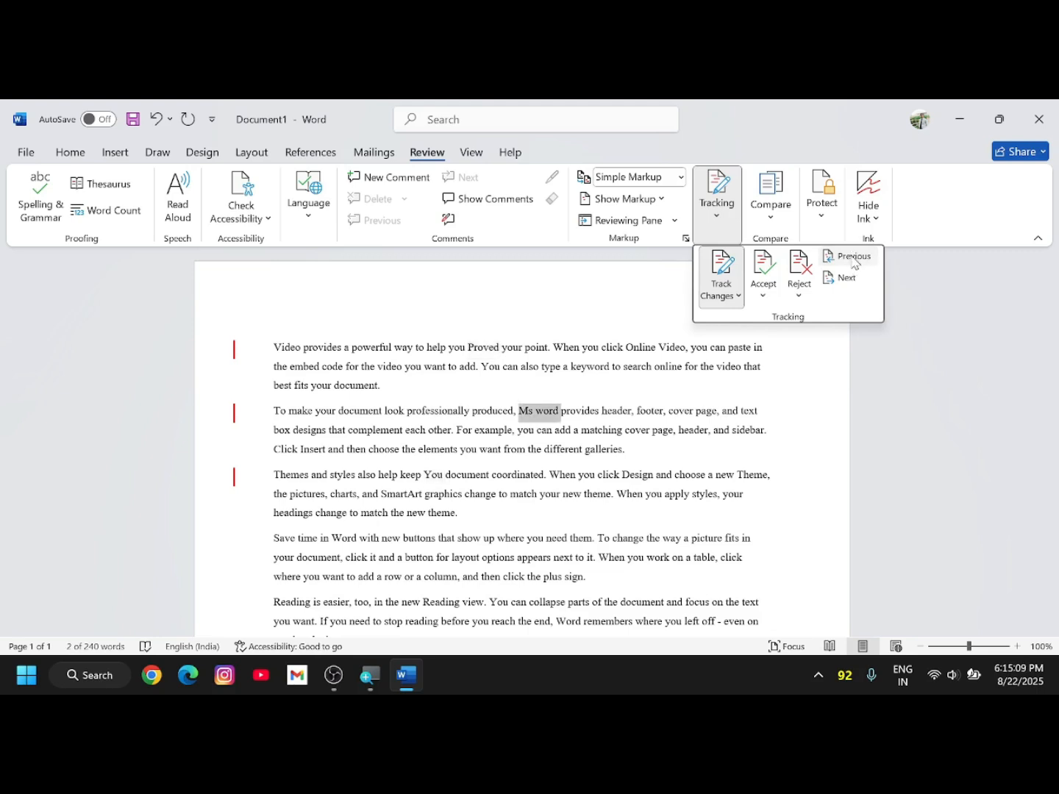
click(855, 259)
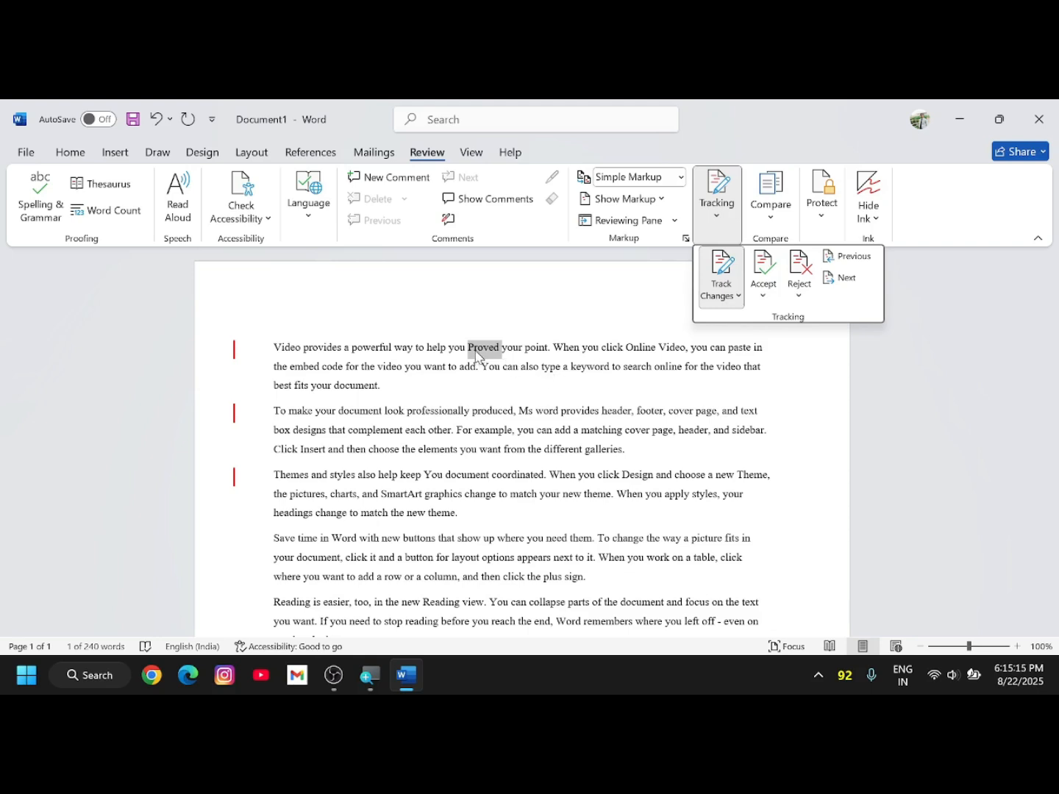
click(764, 297)
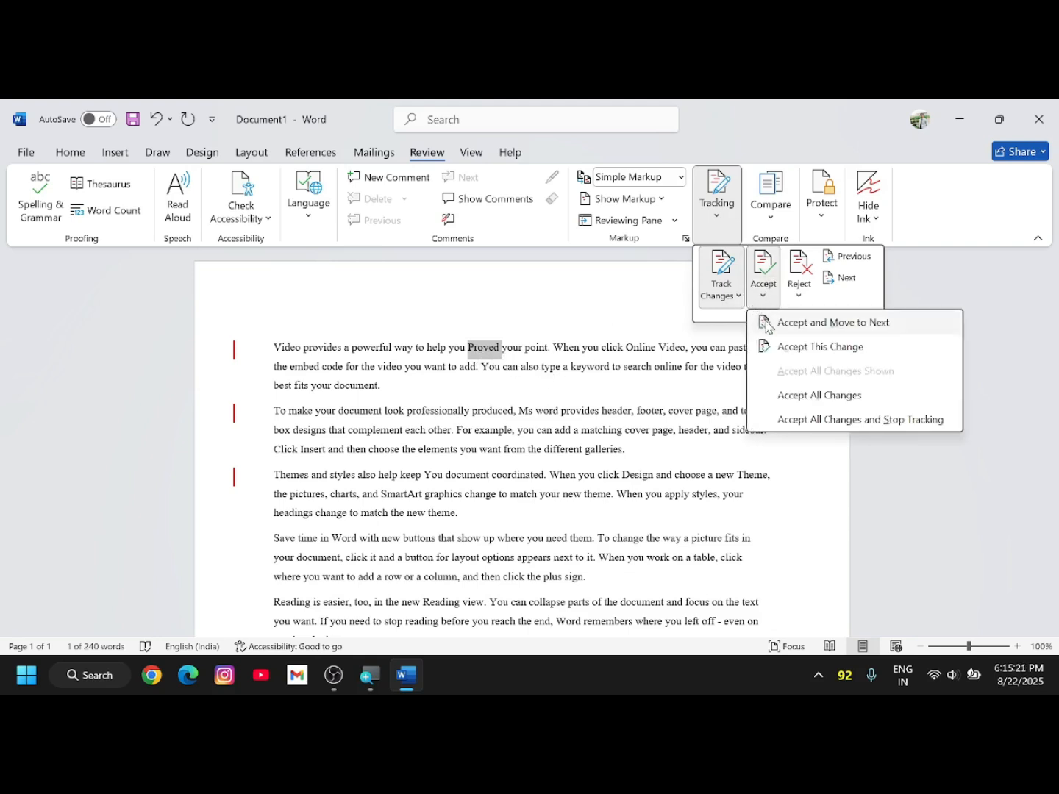
click(890, 333)
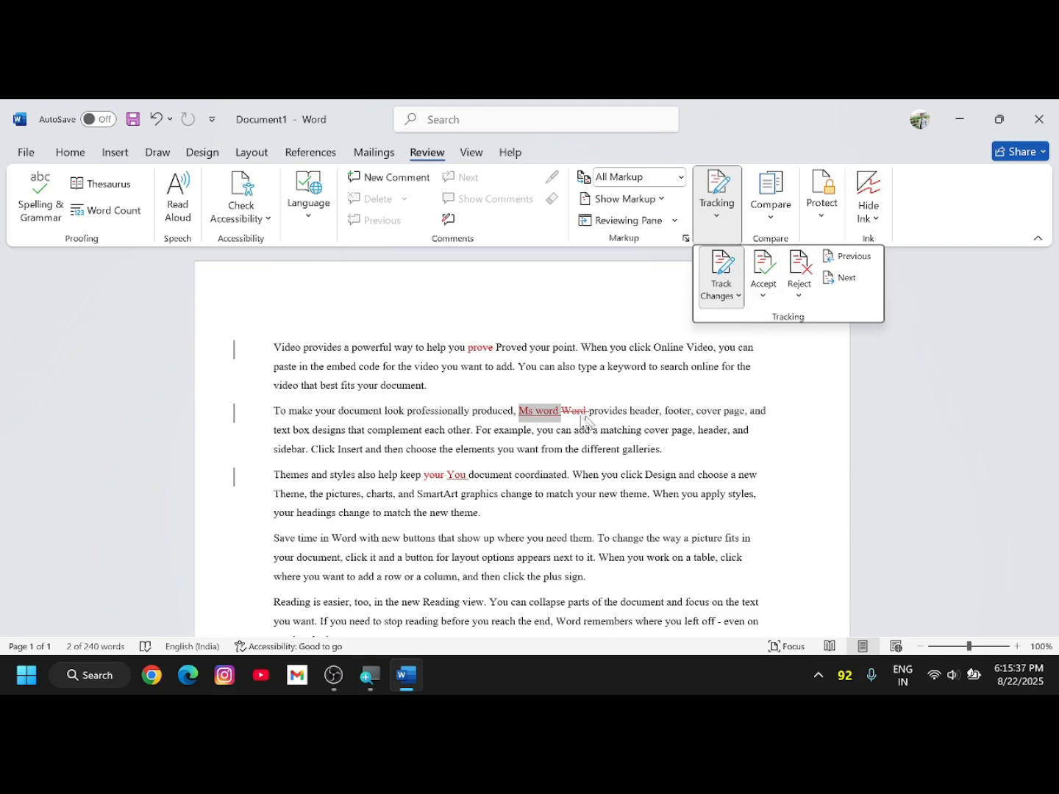
- Accept only the 'Ms word' insertion, then advance to the deleted 'Word' and 'your' changes
click(763, 296)
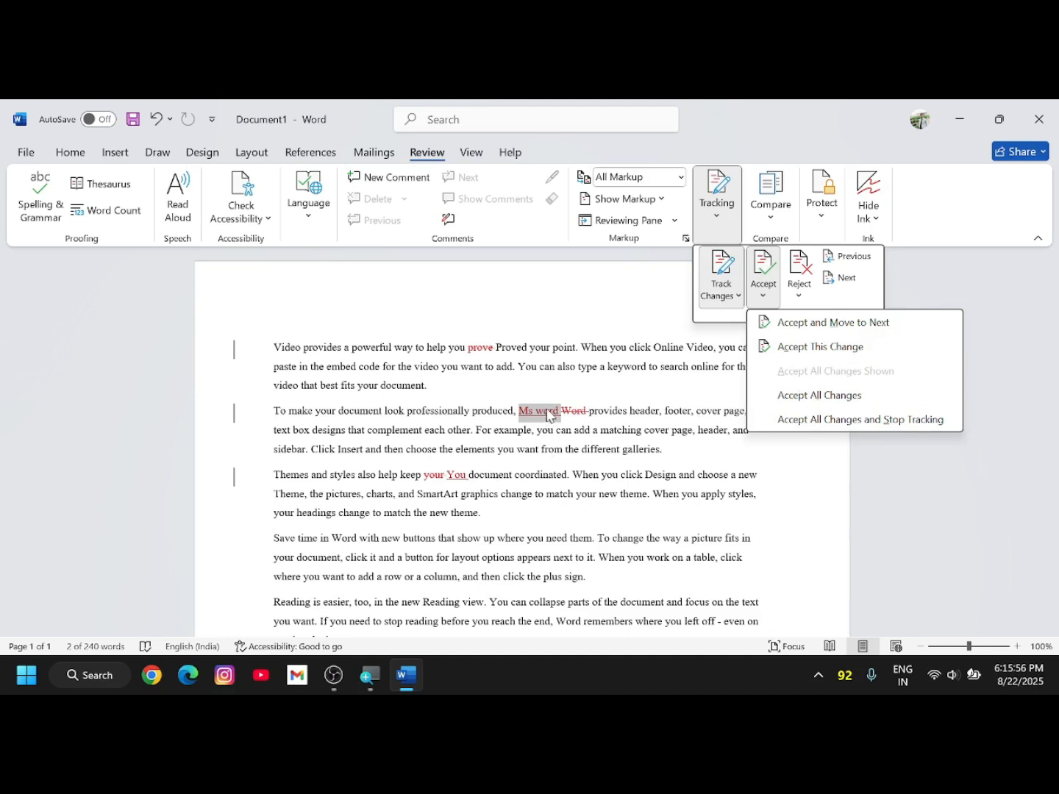
click(807, 348)
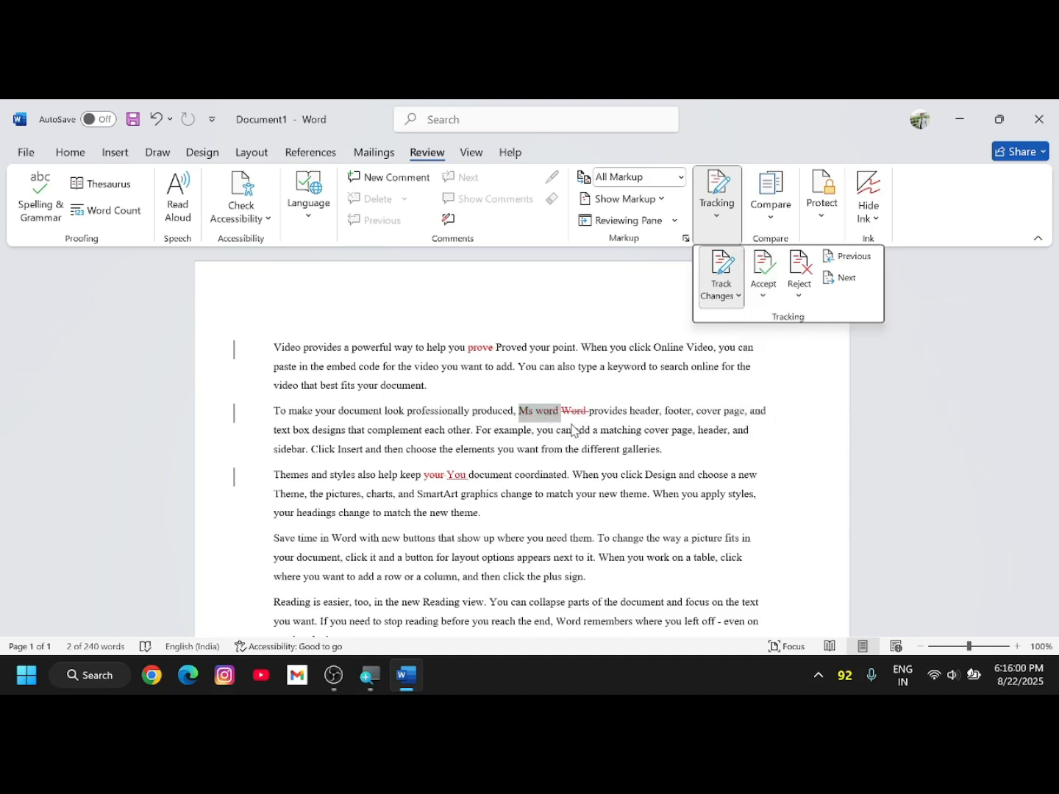
click(850, 279)
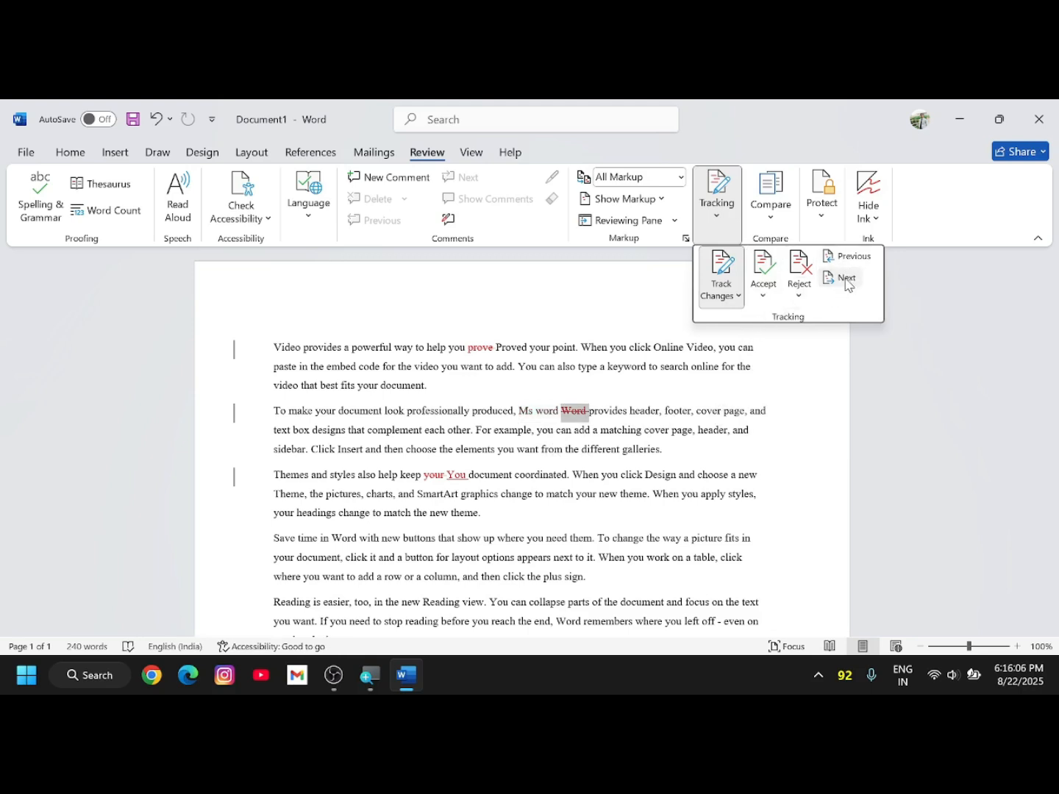
click(848, 280)
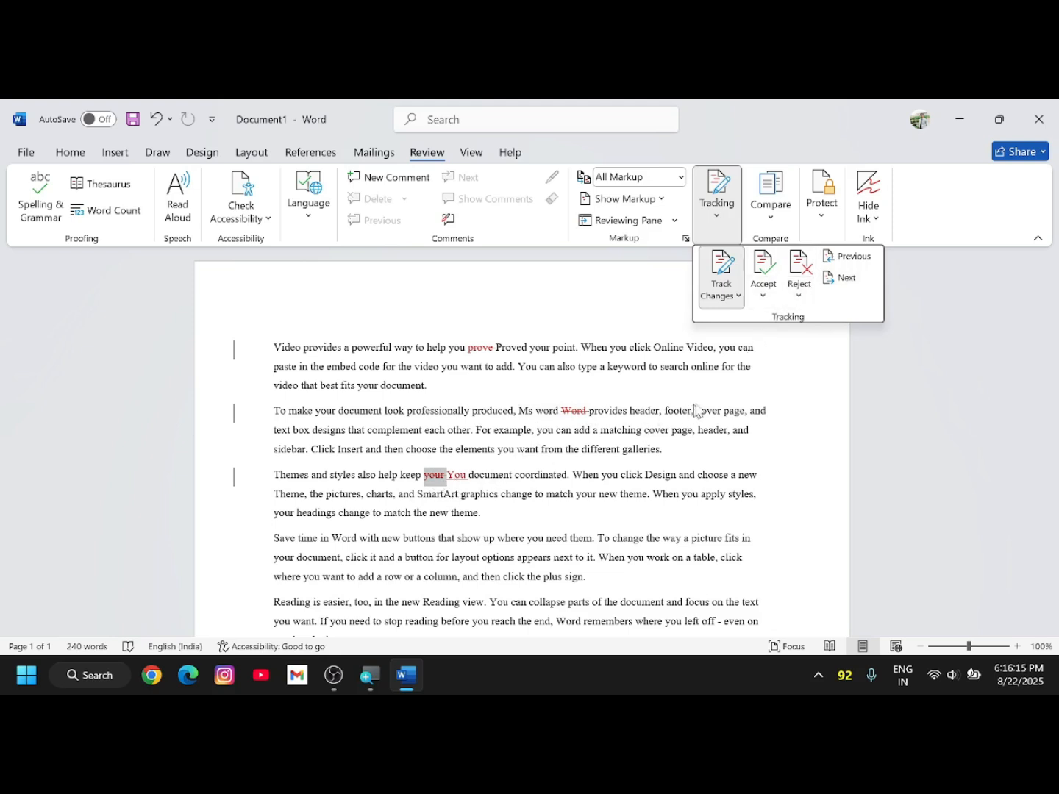
- Reject the deletion of 'your' and the inserted 'You', then jump to 'prove'
click(799, 295)
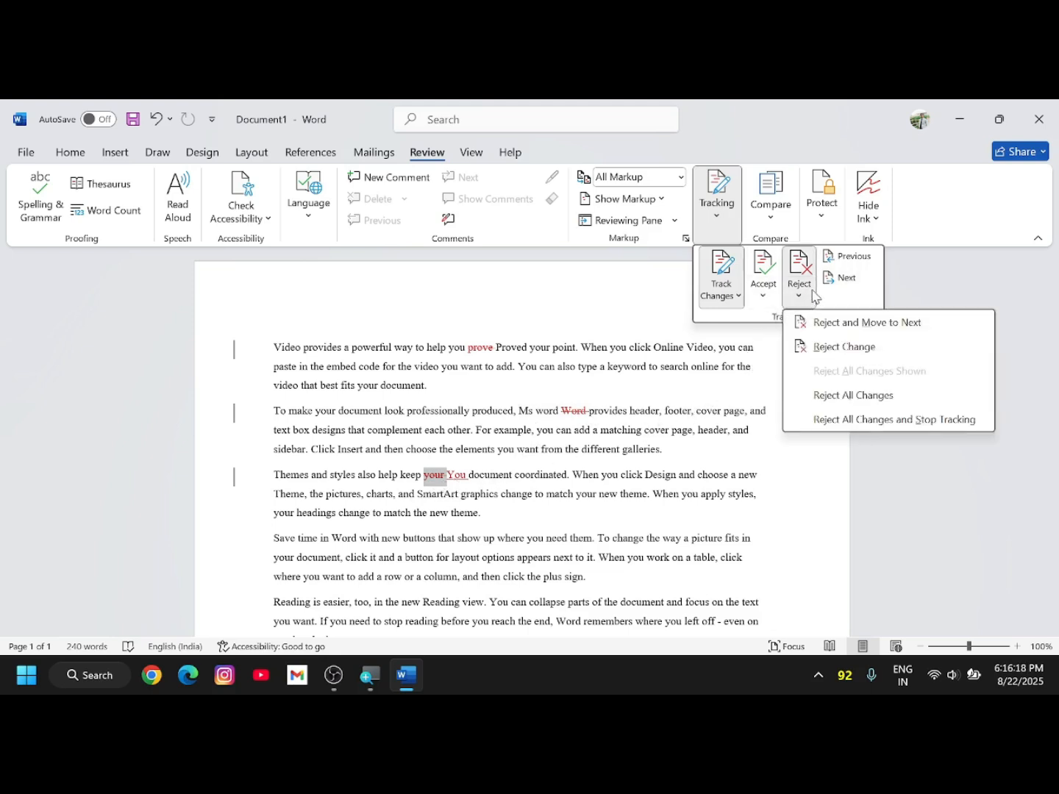
click(845, 330)
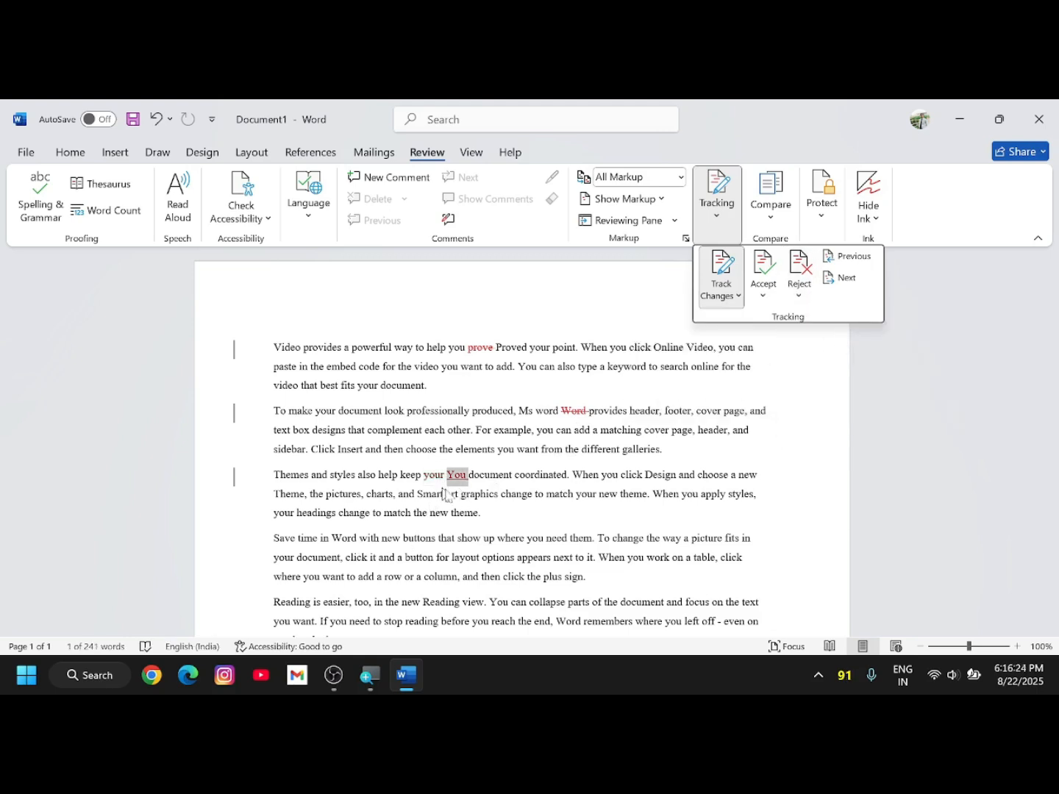
key(Delete)
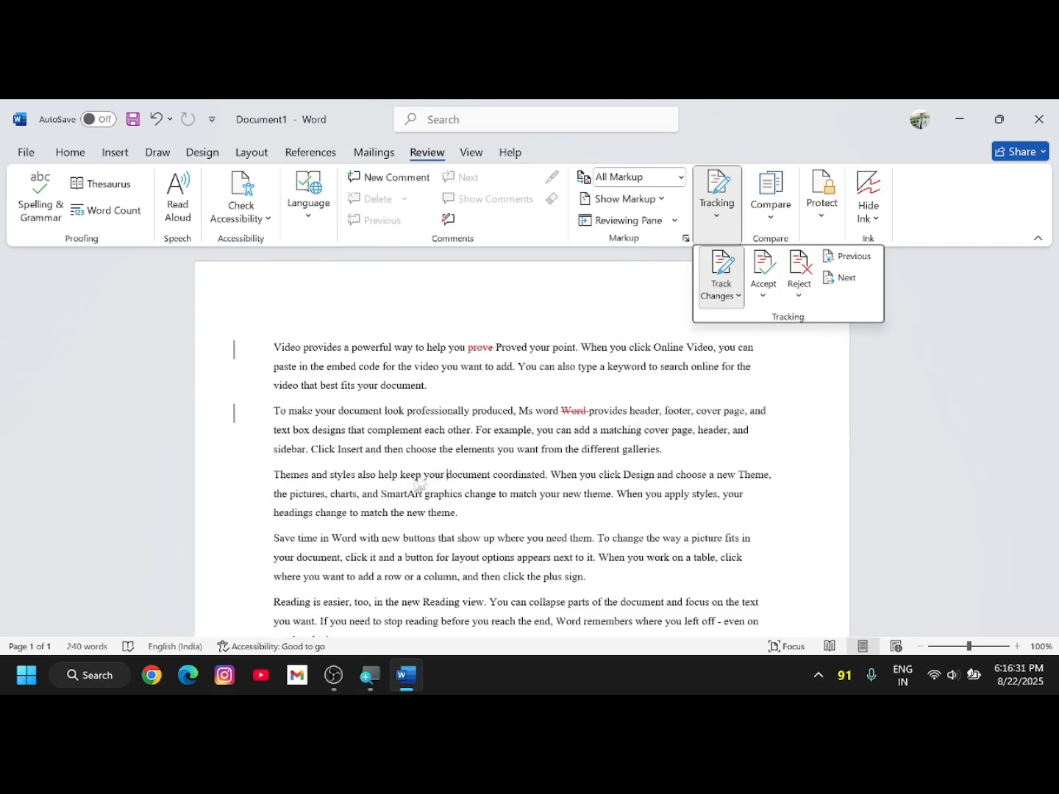
click(842, 278)
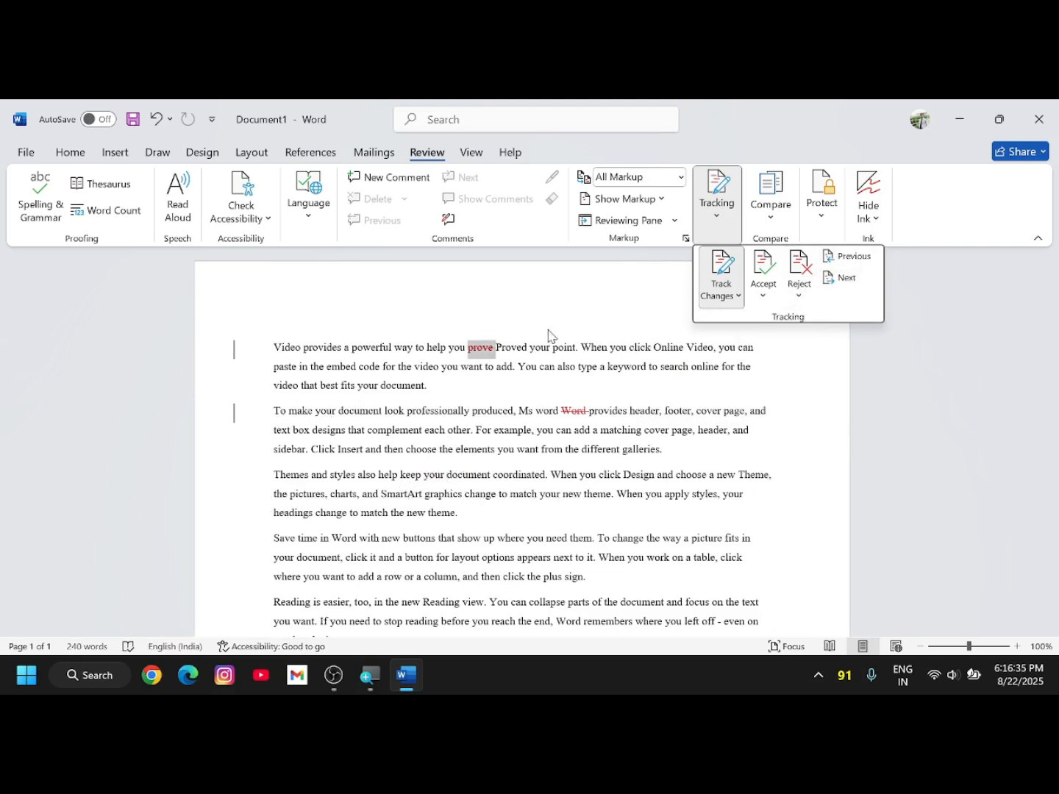
- Reject that change, then reject all remaining changes and stop tracking
click(800, 296)
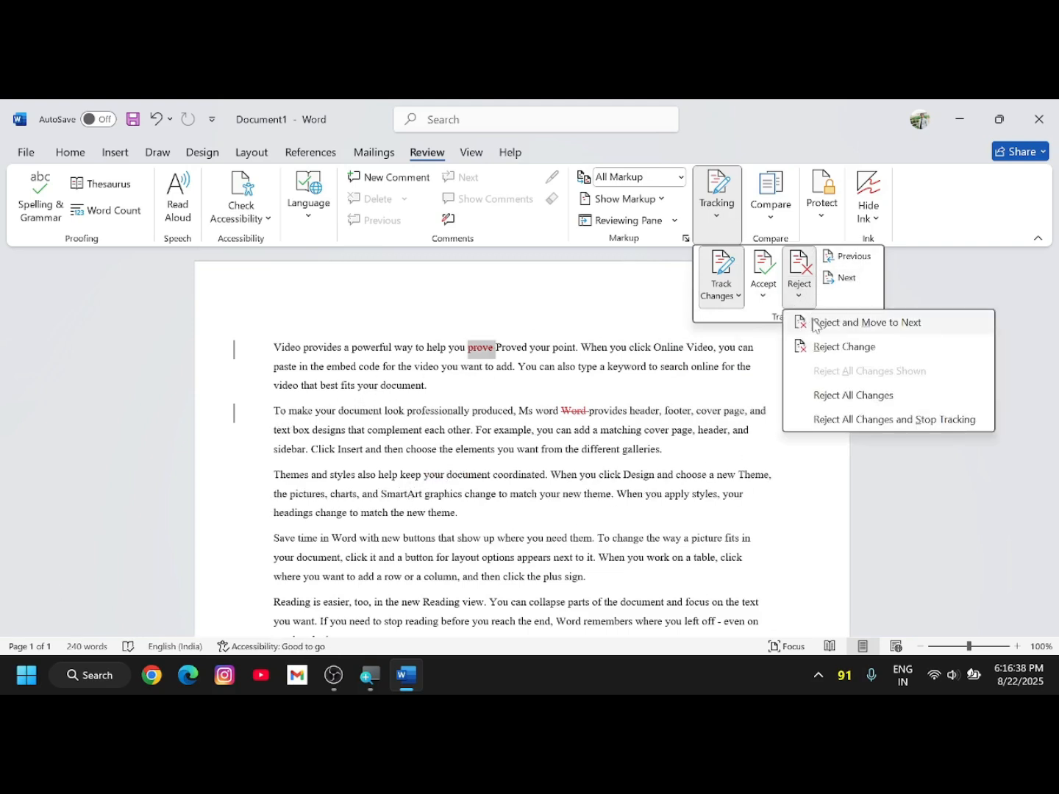
click(811, 319)
click(799, 294)
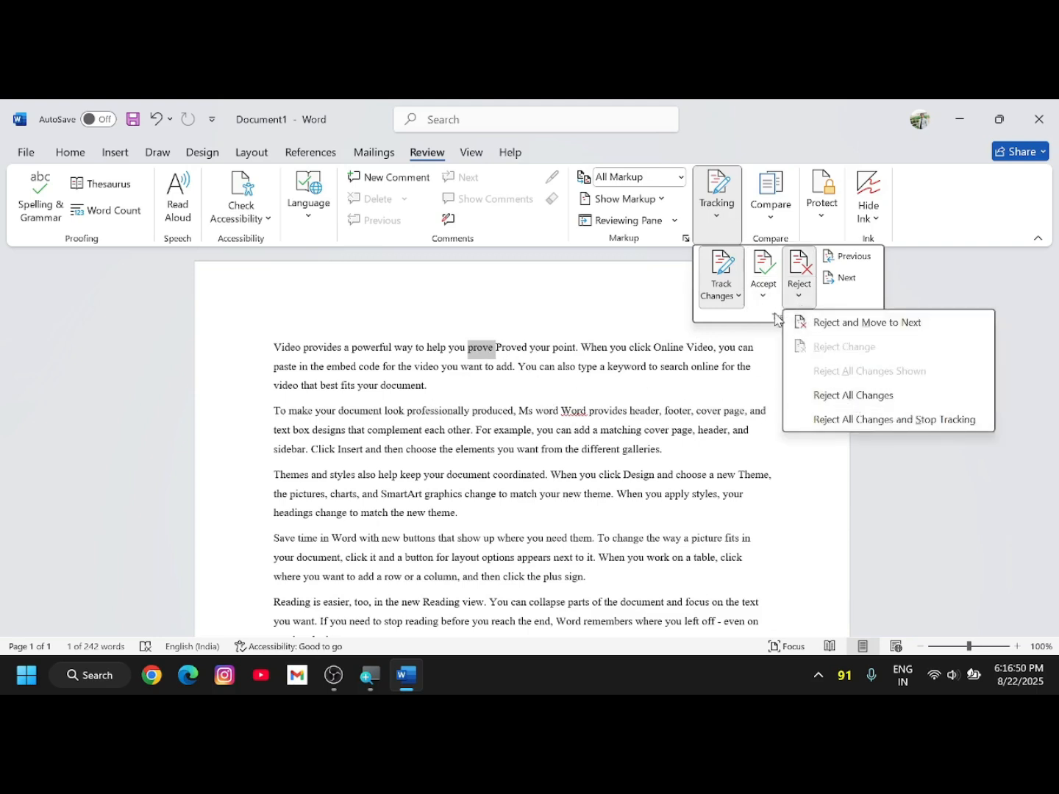
click(839, 418)
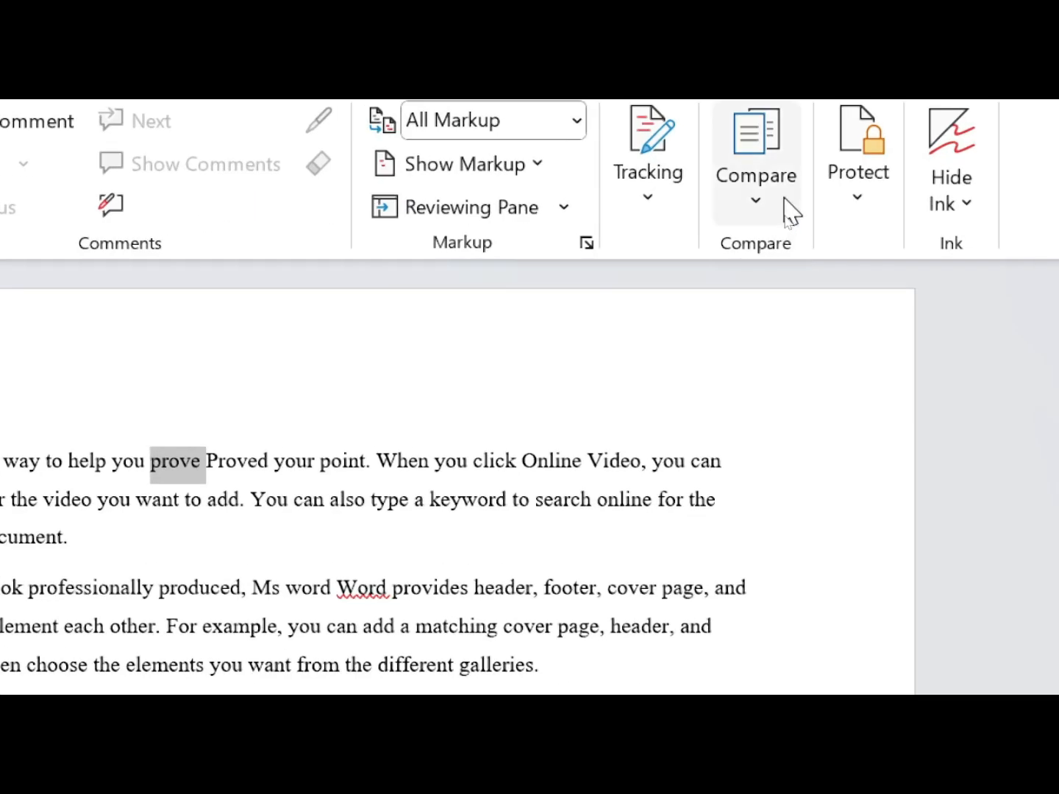
- Open the Compare Documents dialog from the Review tab's Compare menu
scroll(758, 194, up, 2)
scroll(721, 194, down, 3)
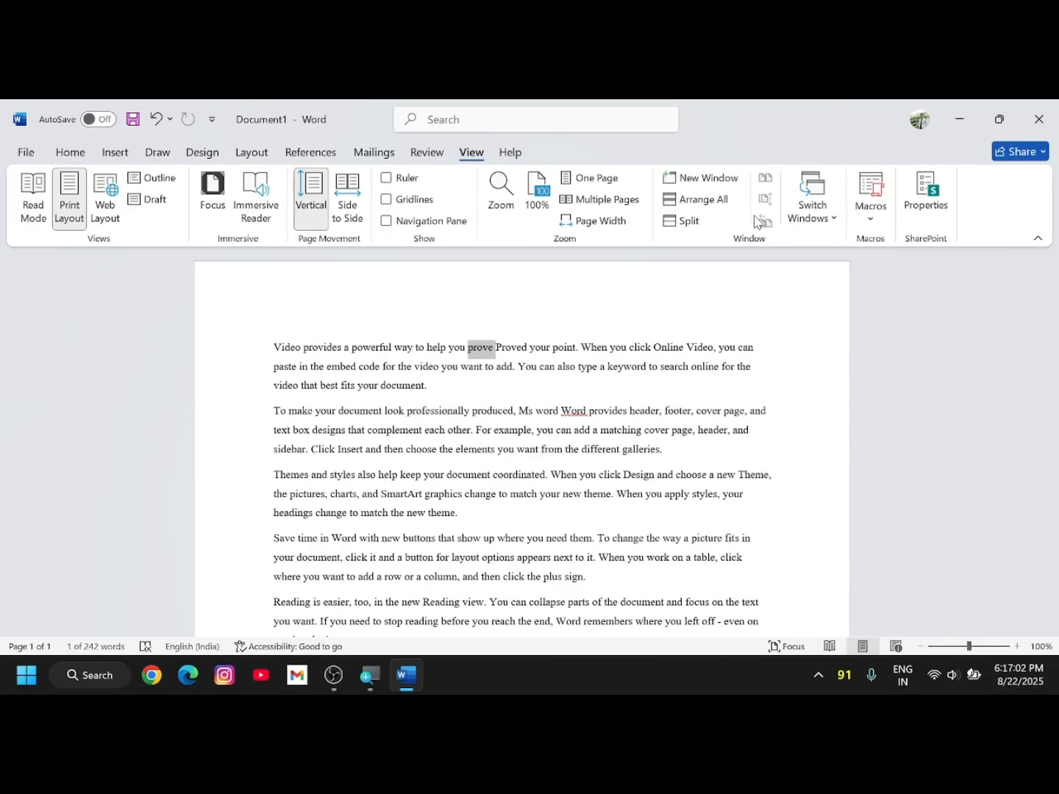
click(427, 152)
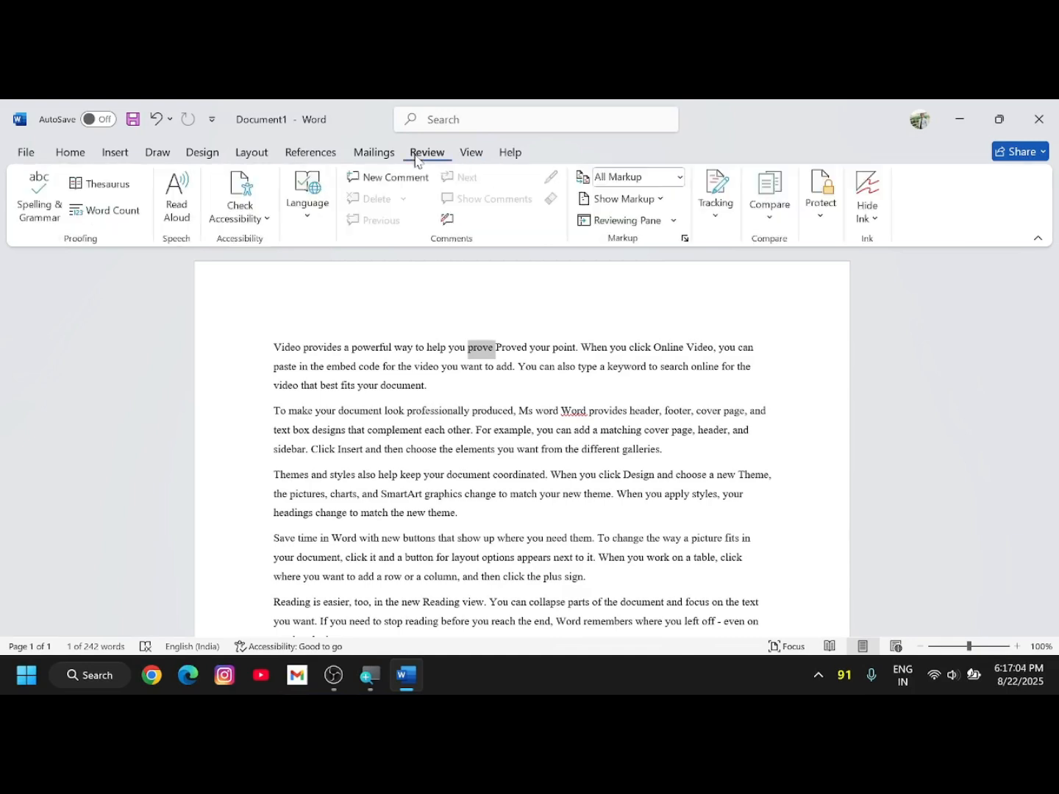
click(793, 217)
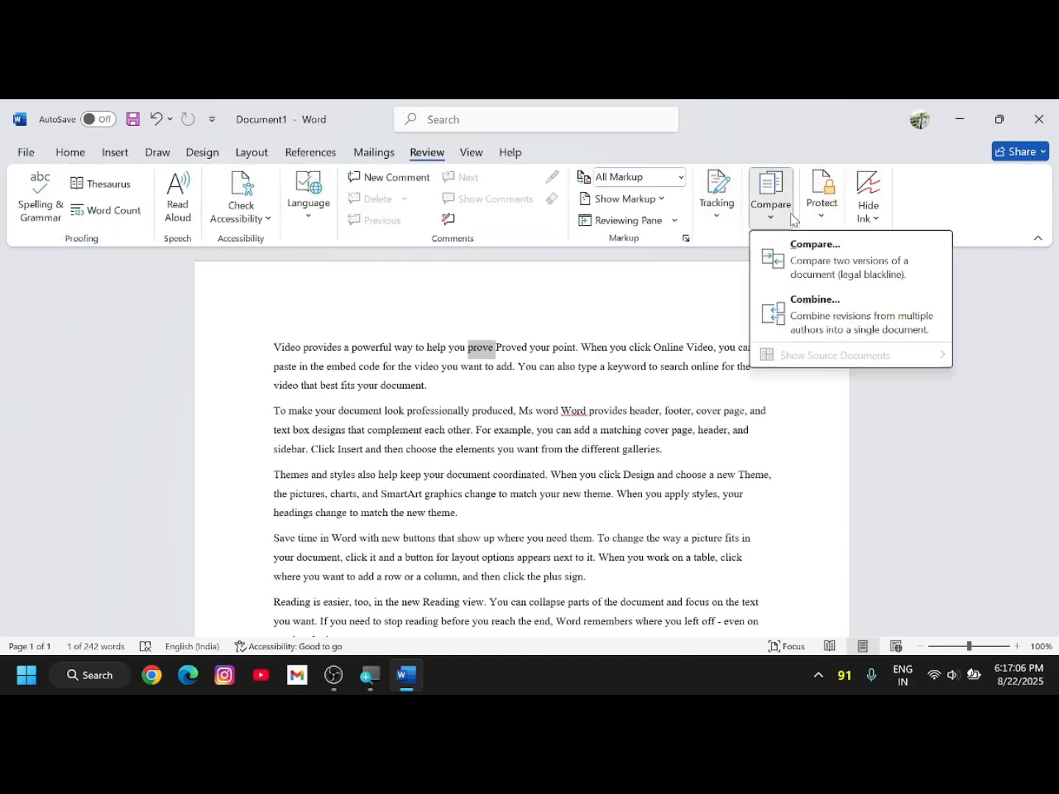
click(810, 284)
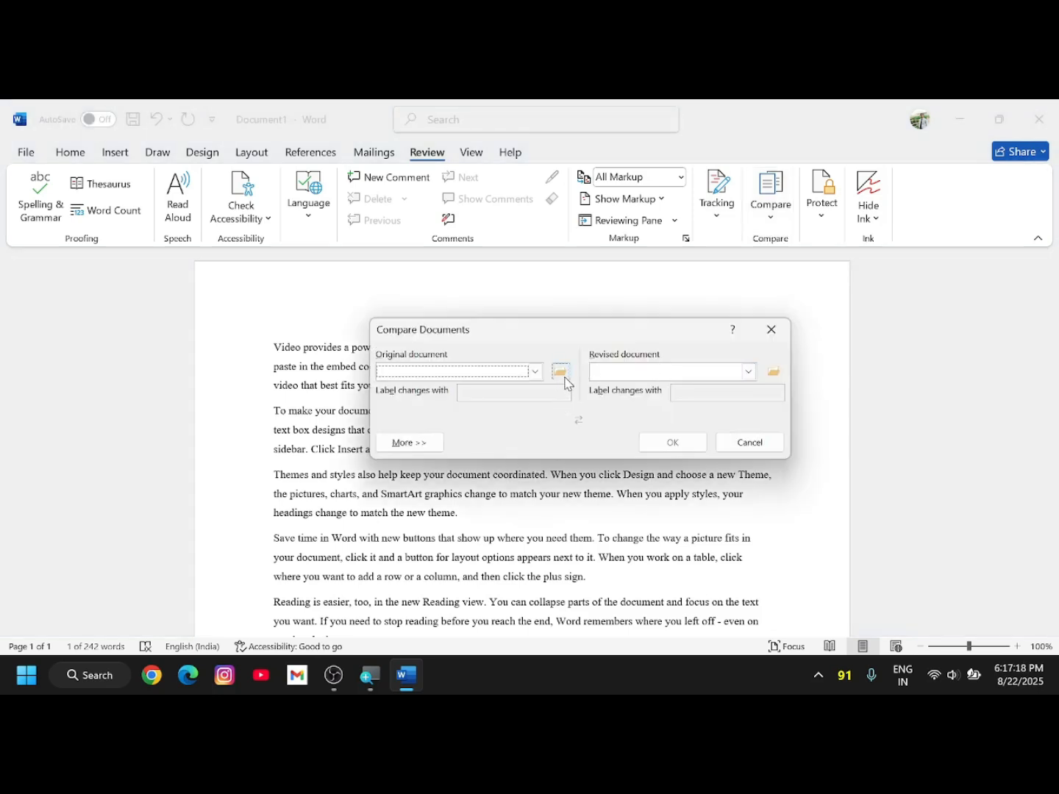
- Choose ms word data.docx as the original document
click(563, 374)
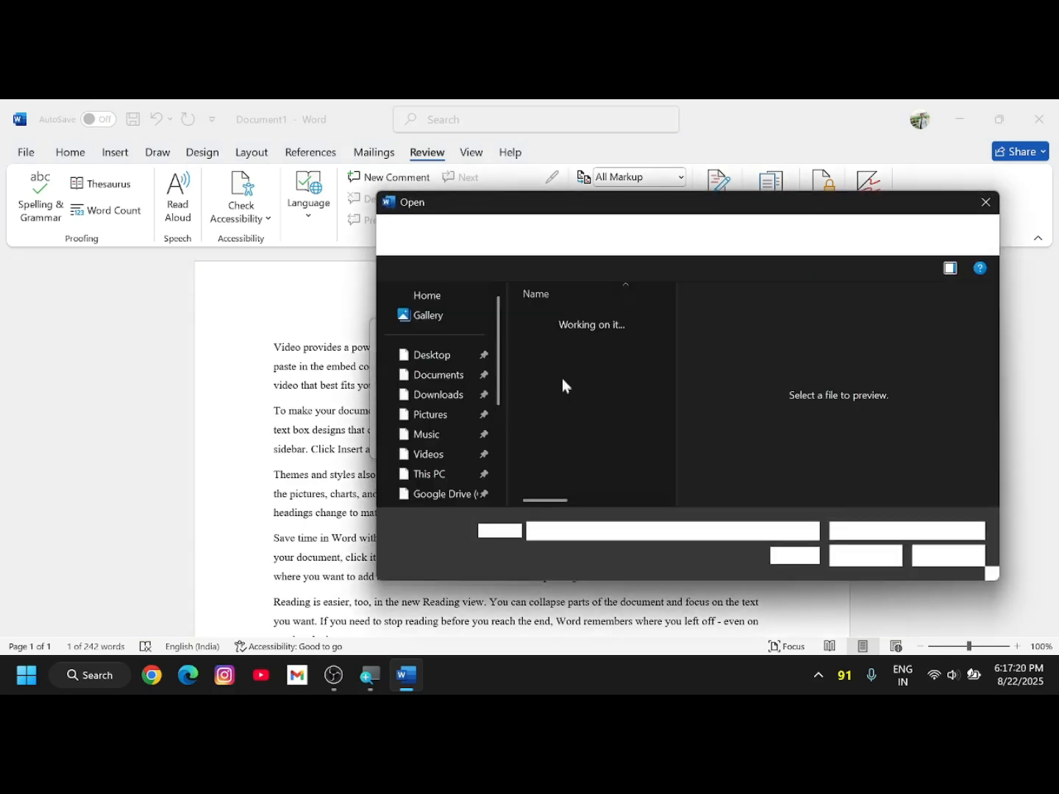
click(582, 446)
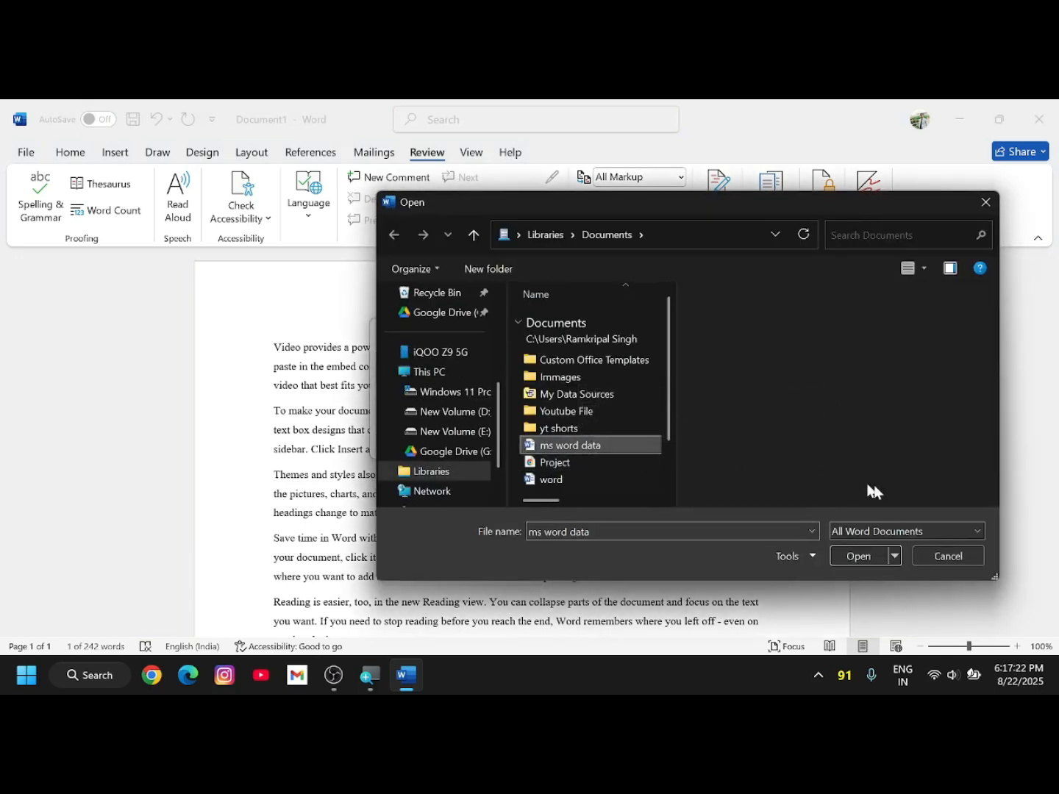
click(861, 557)
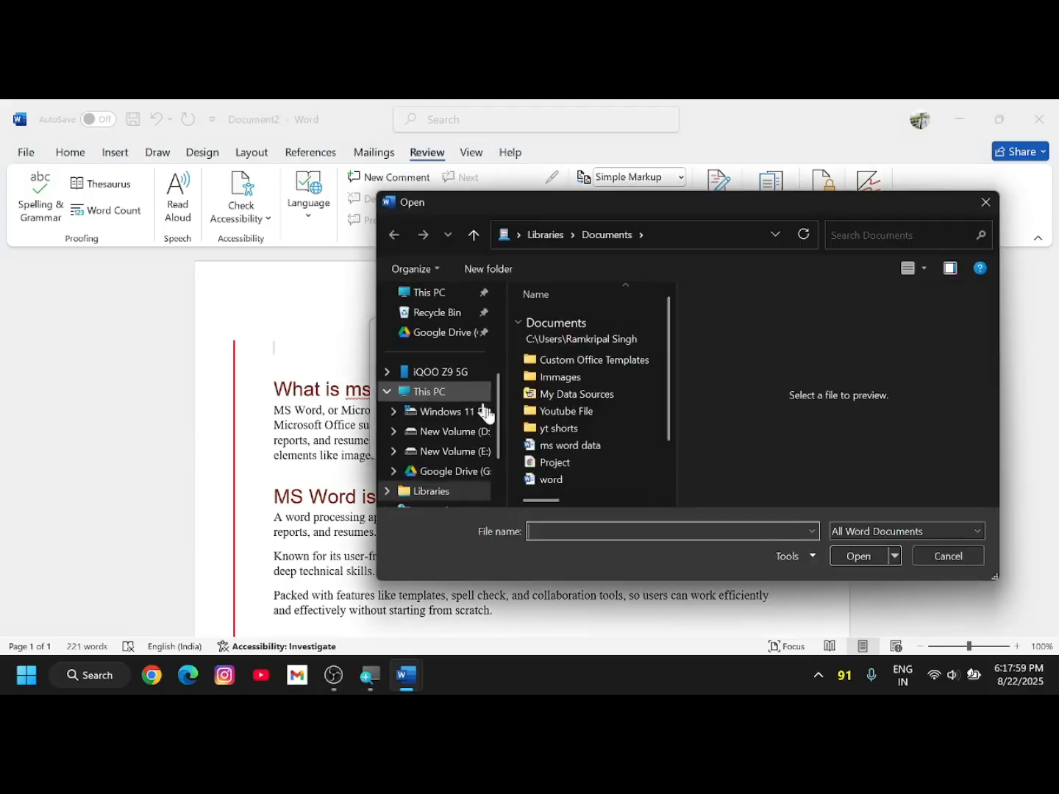
click(579, 447)
click(859, 557)
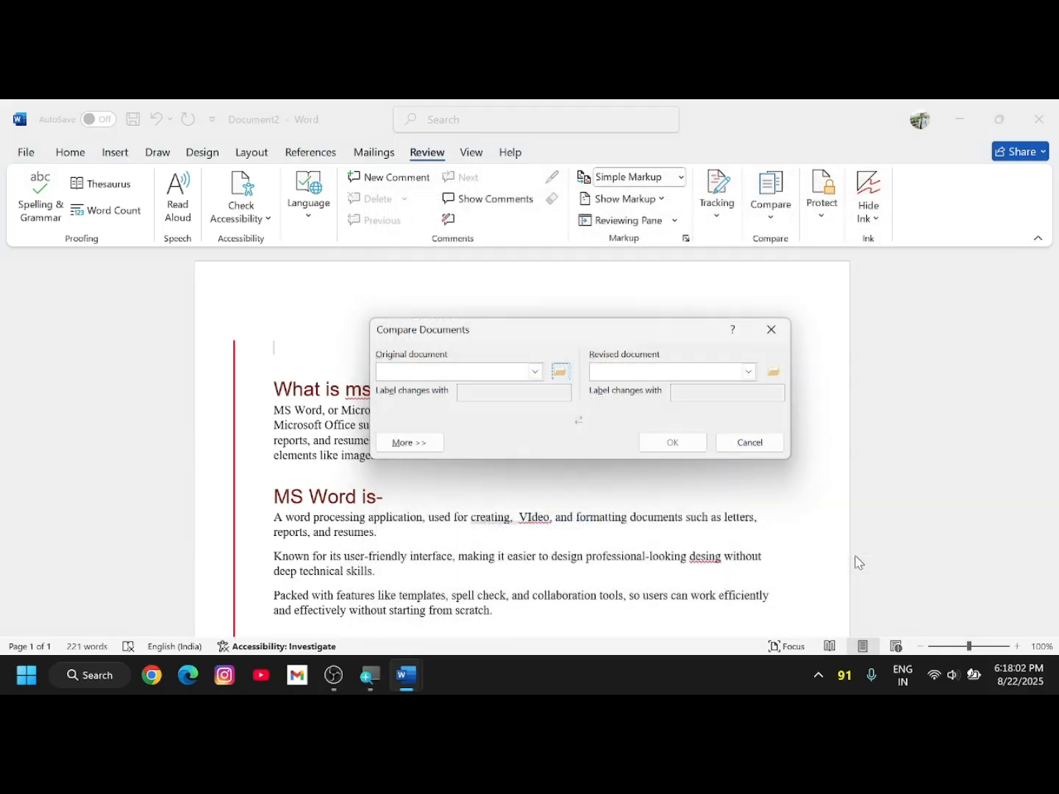
- Pick word.docx as the revision, swap the two so word.docx is original, and run the comparison
click(773, 373)
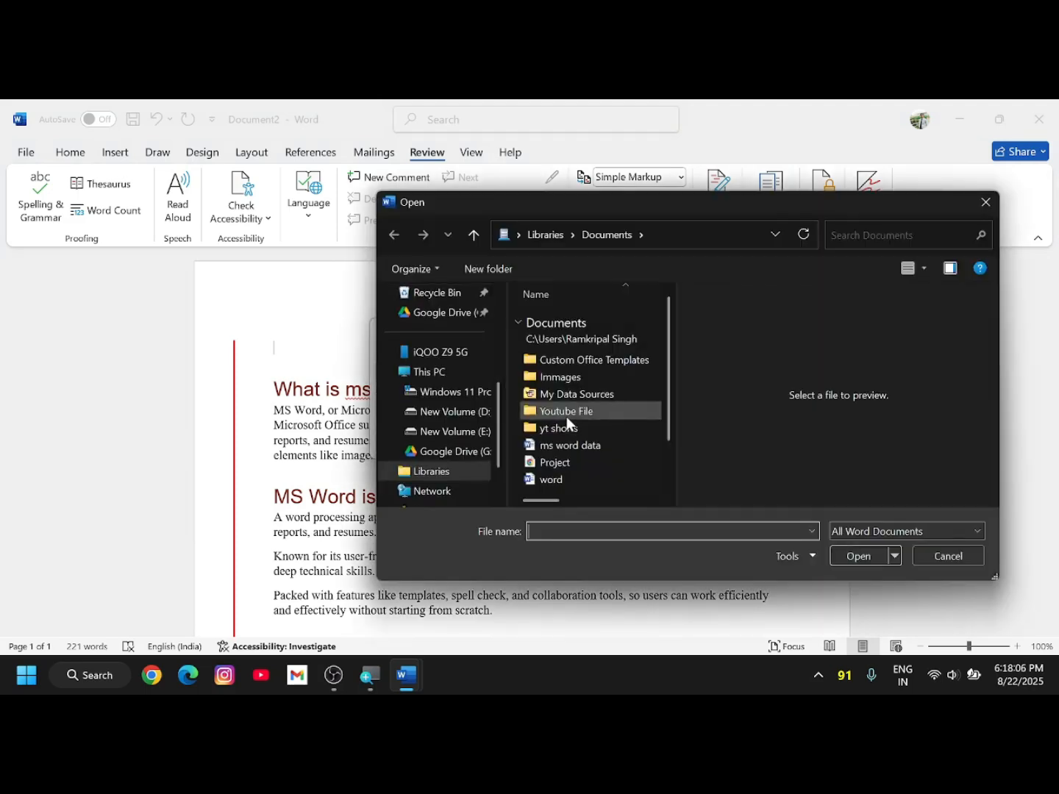
click(555, 387)
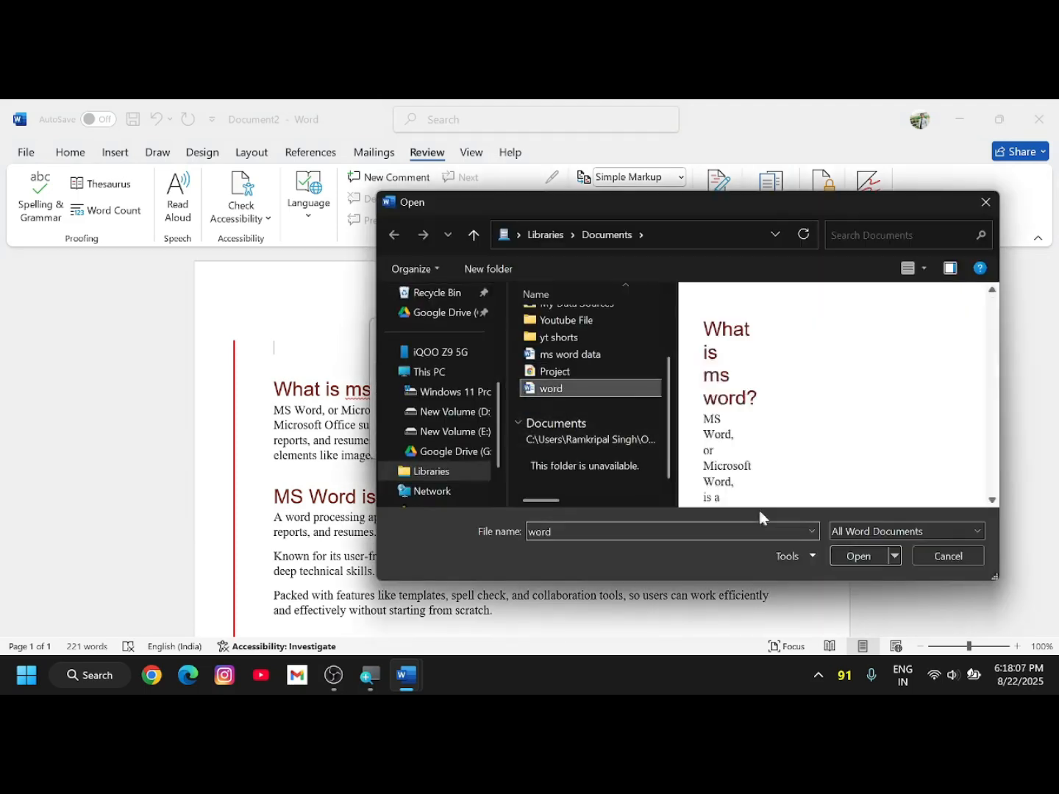
click(865, 555)
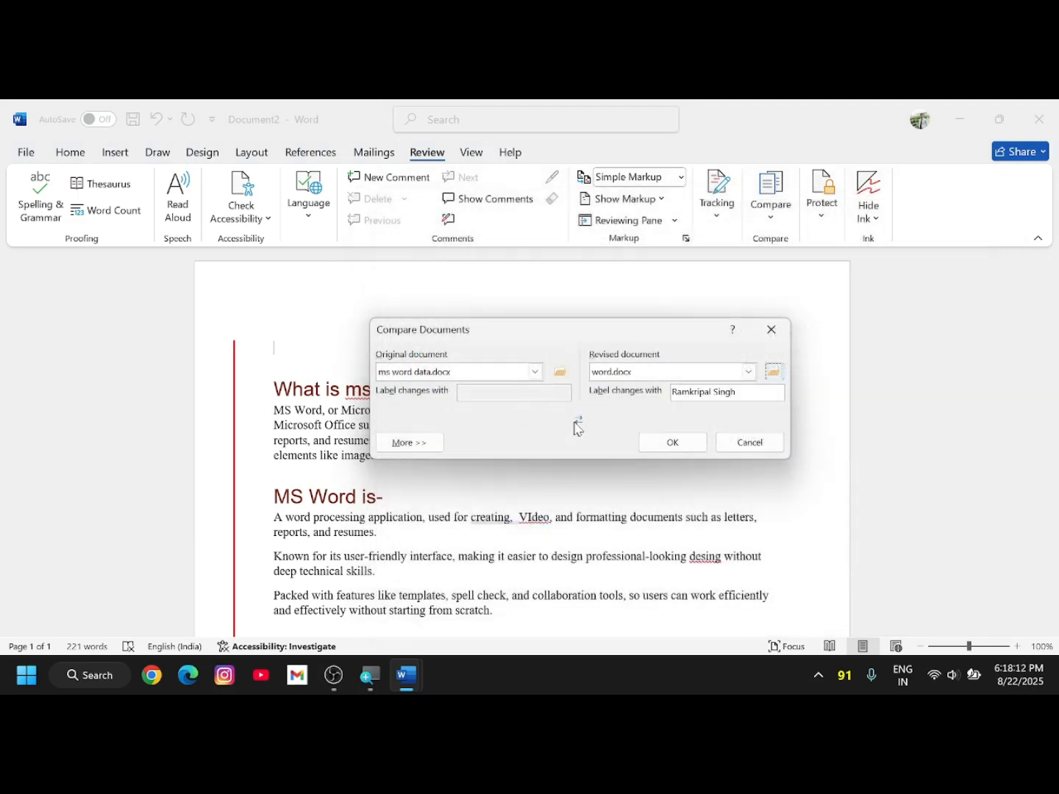
click(579, 424)
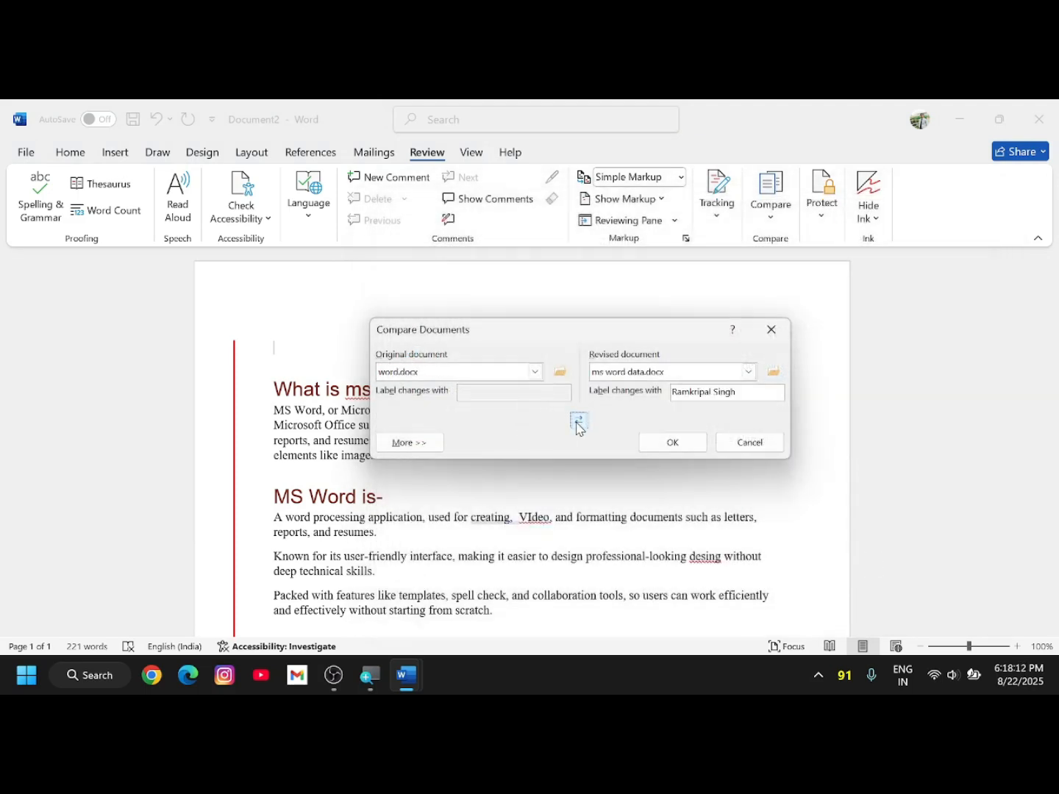
click(672, 444)
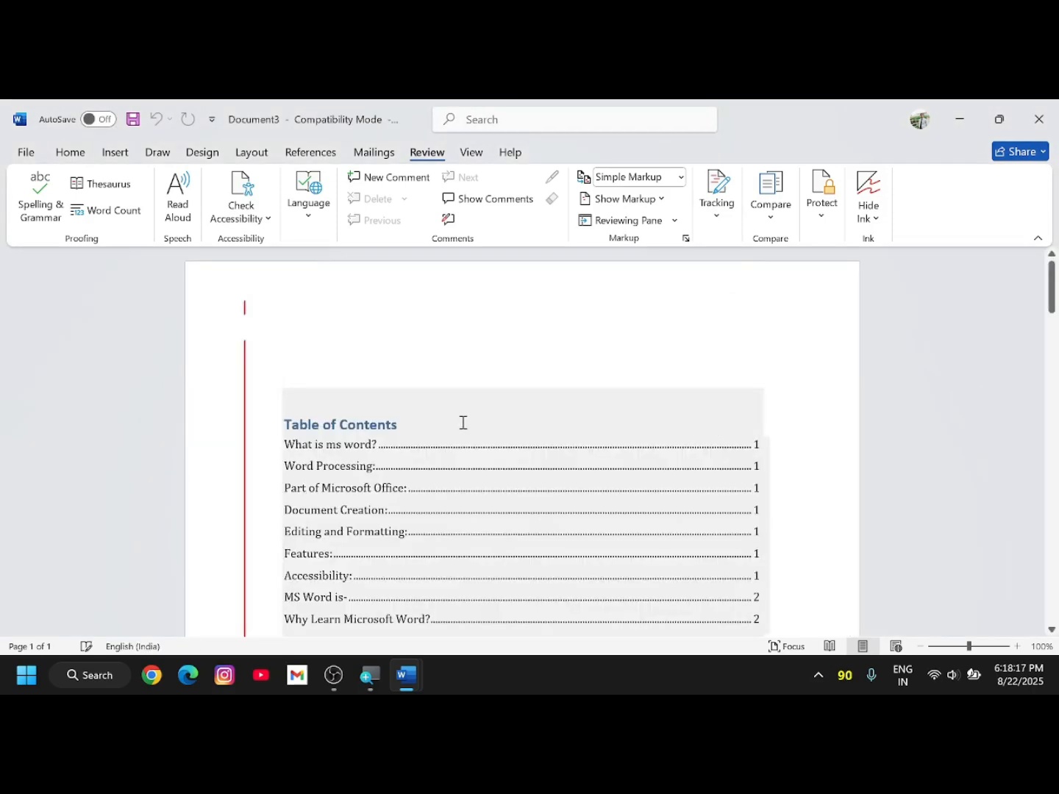
- Scroll the comparison result, dismiss the track change cards tip, and glance at the Compare menu
scroll(463, 423, down, 15)
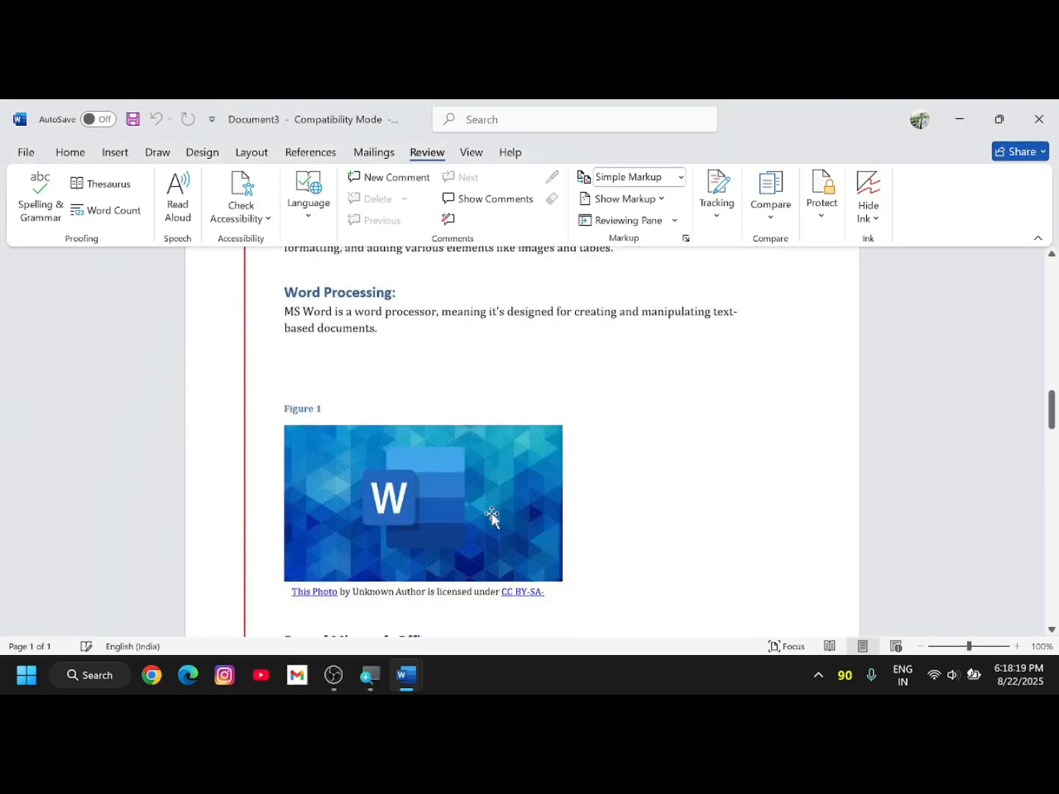
scroll(492, 519, down, 15)
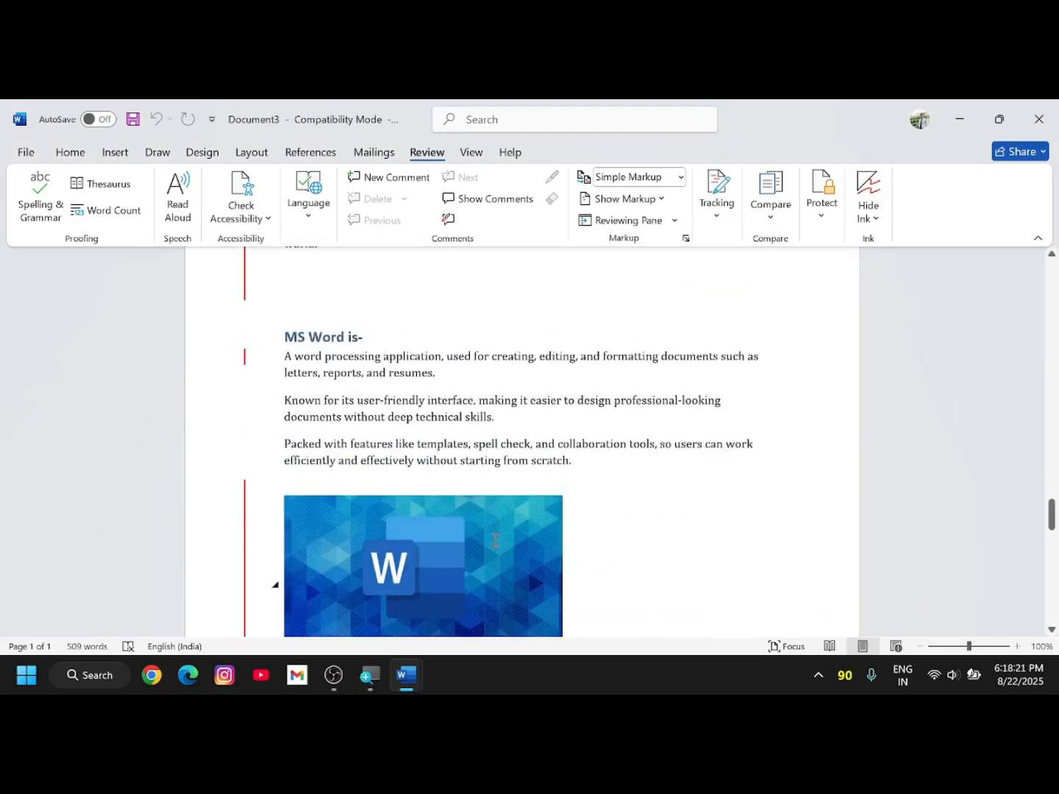
scroll(494, 540, down, 6)
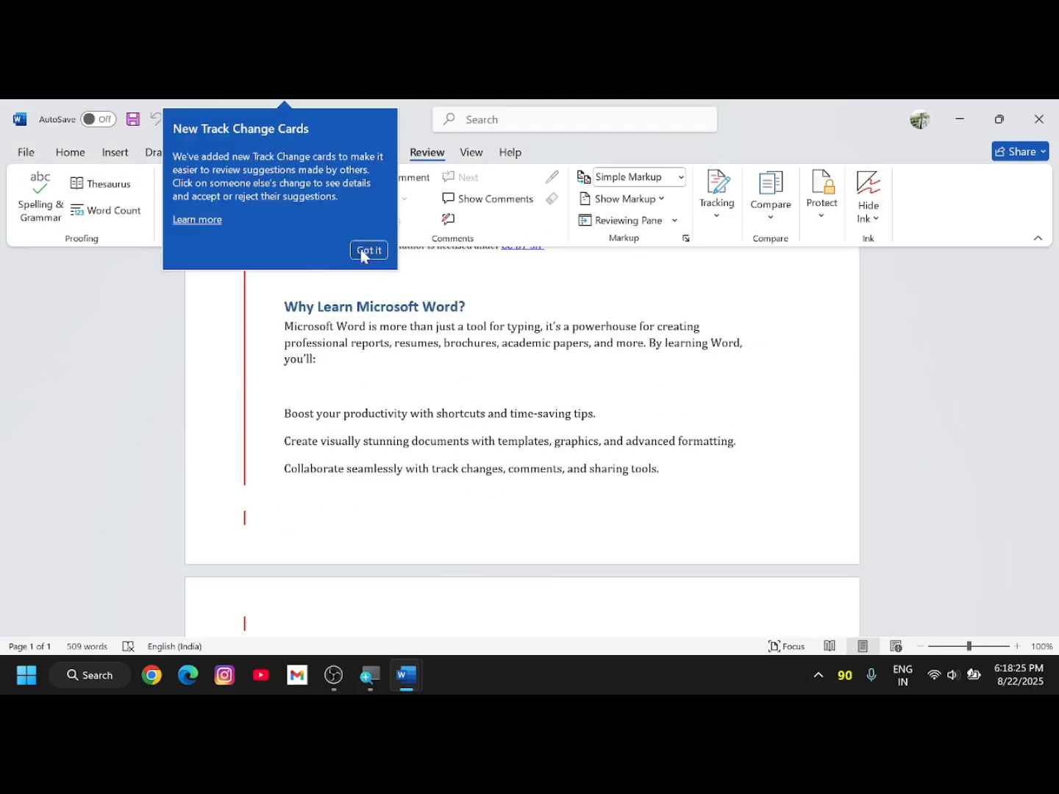
click(363, 254)
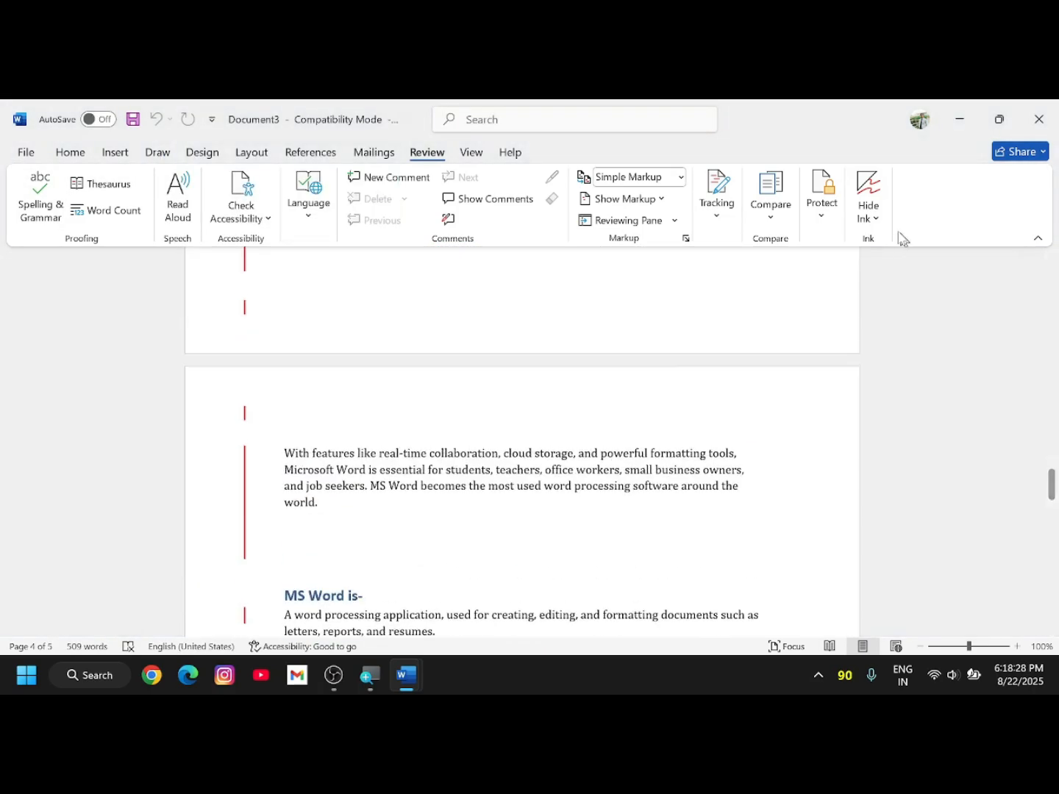
click(787, 218)
mouse_move(780, 354)
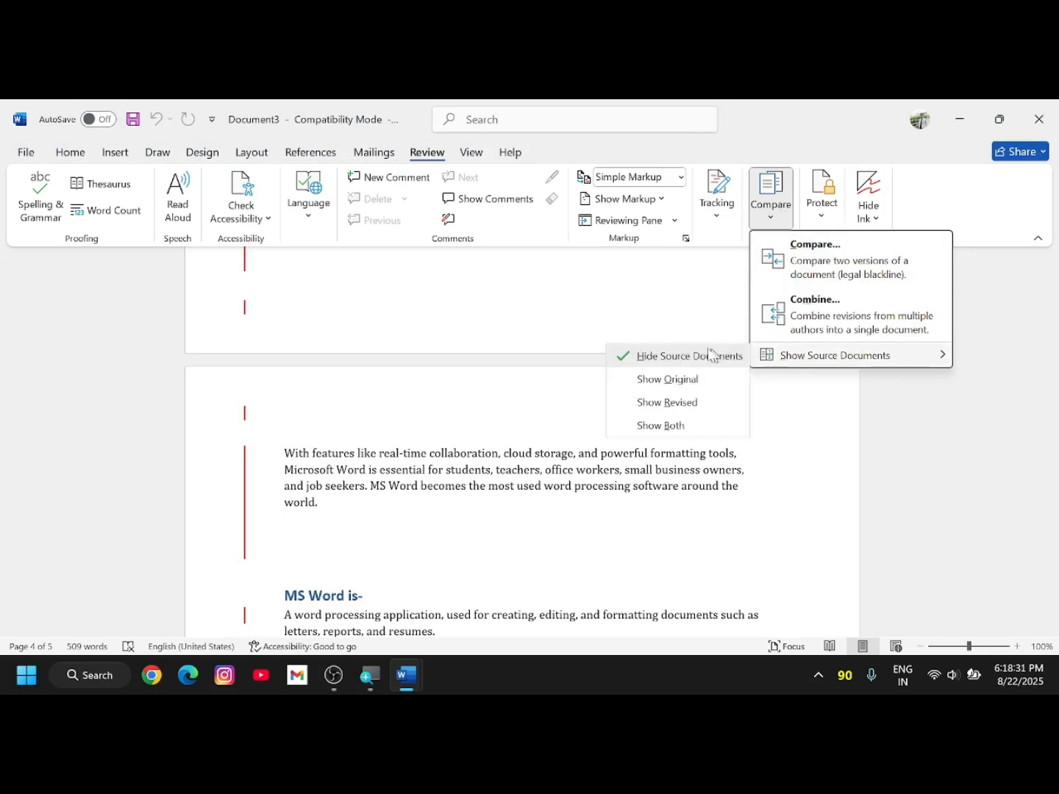
click(507, 333)
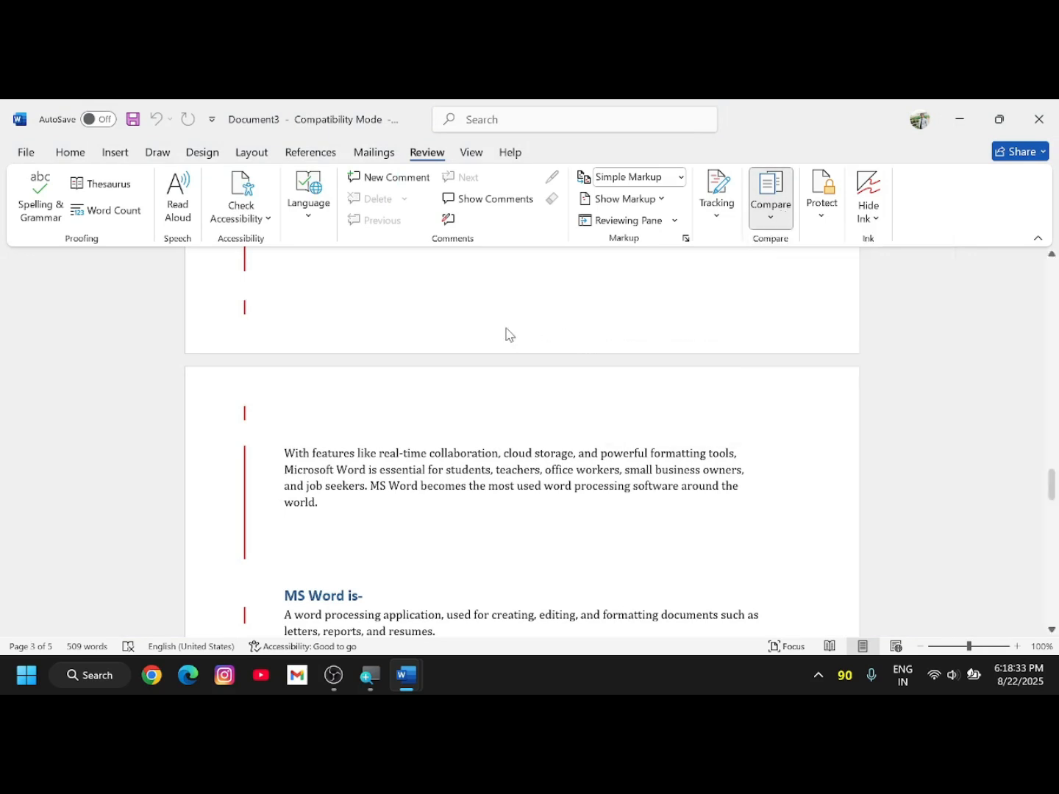
- Reopen Compare to reveal the Show Source Documents choices: Hide, Show Original, Show Revised, Show Both
scroll(482, 442, down, 15)
scroll(486, 442, up, 5)
scroll(493, 441, down, 7)
scroll(498, 441, up, 15)
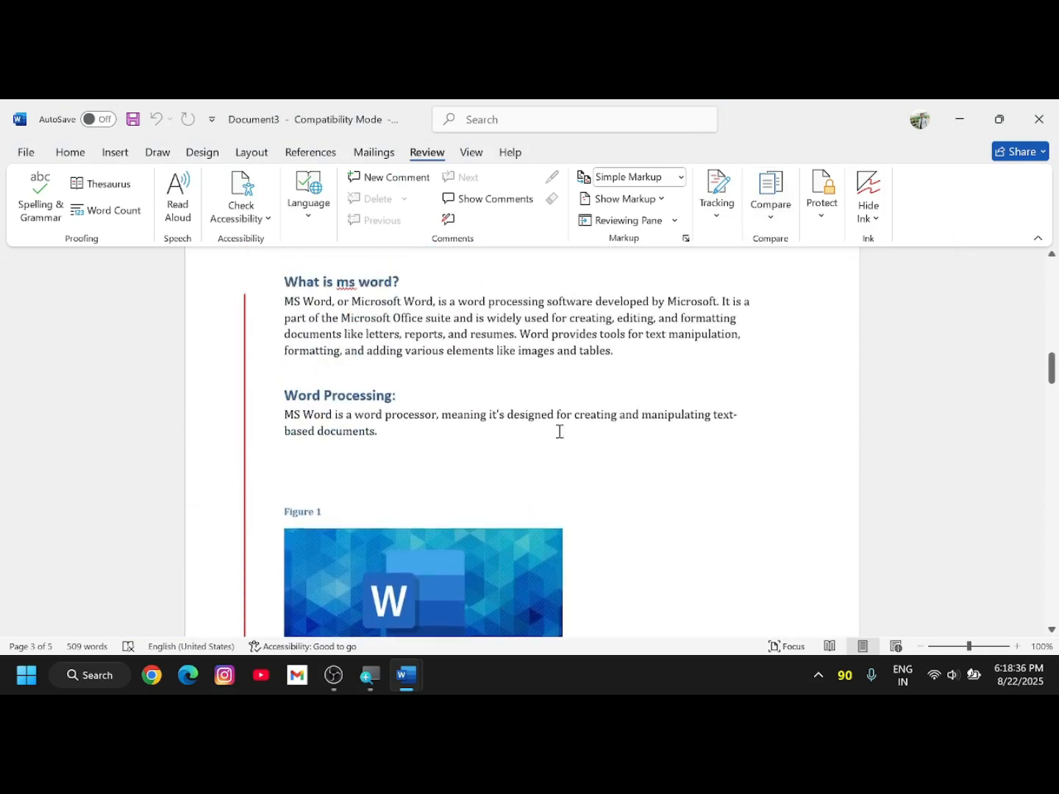
click(774, 219)
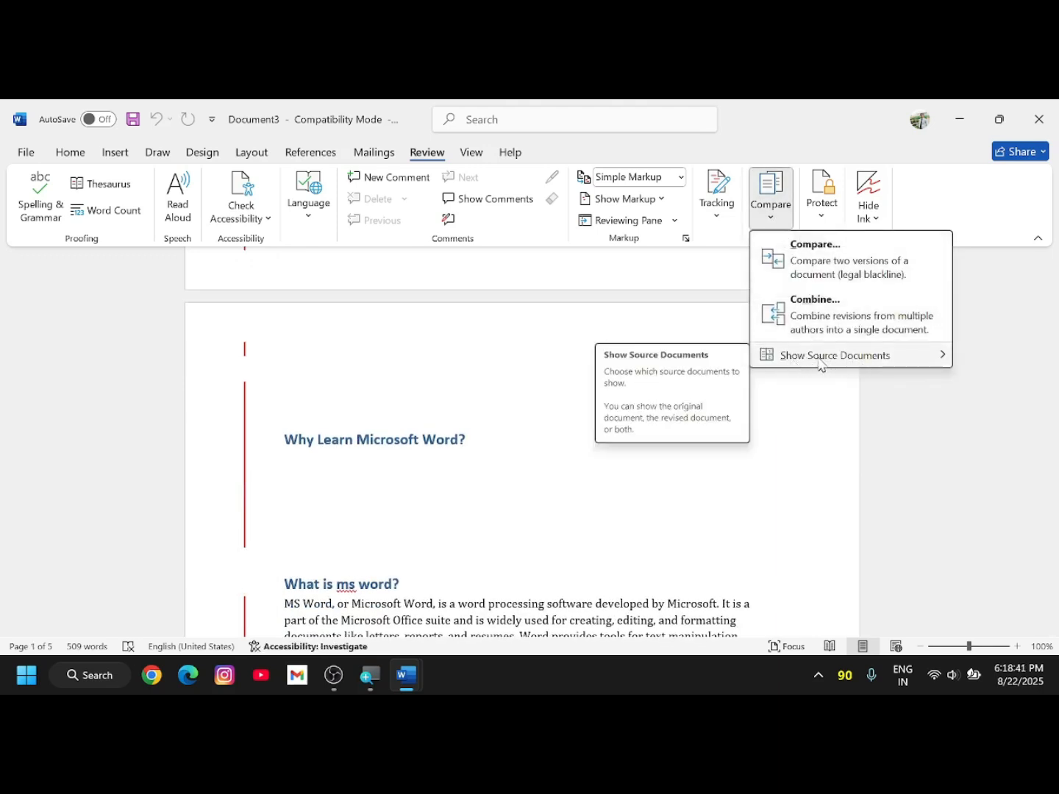
mouse_move(821, 363)
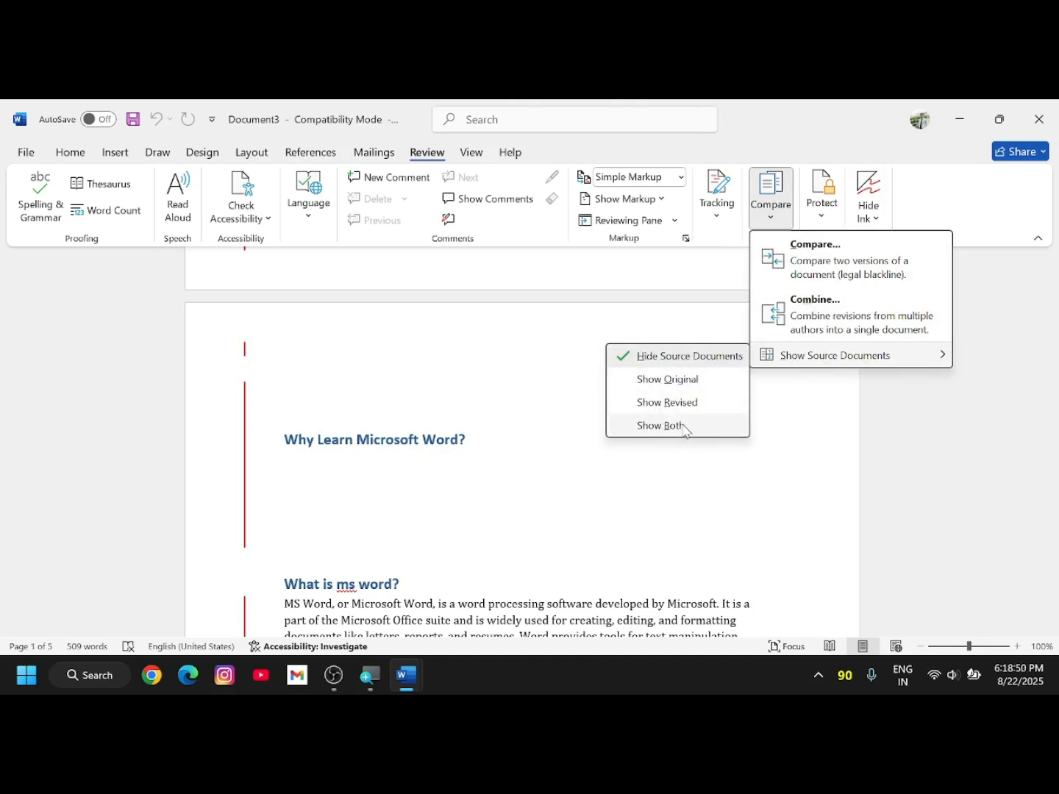
- Show the original document beside the comparison and scroll through the Compare Result panes
click(670, 378)
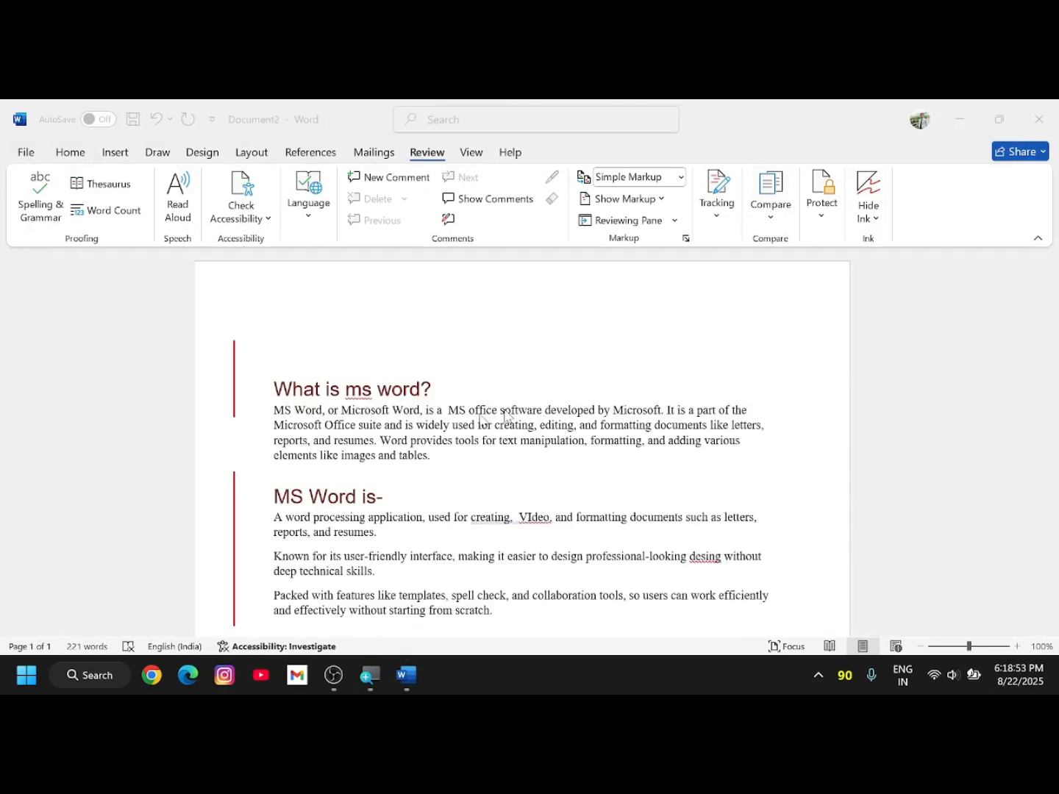
scroll(480, 415, down, 5)
scroll(516, 436, up, 1)
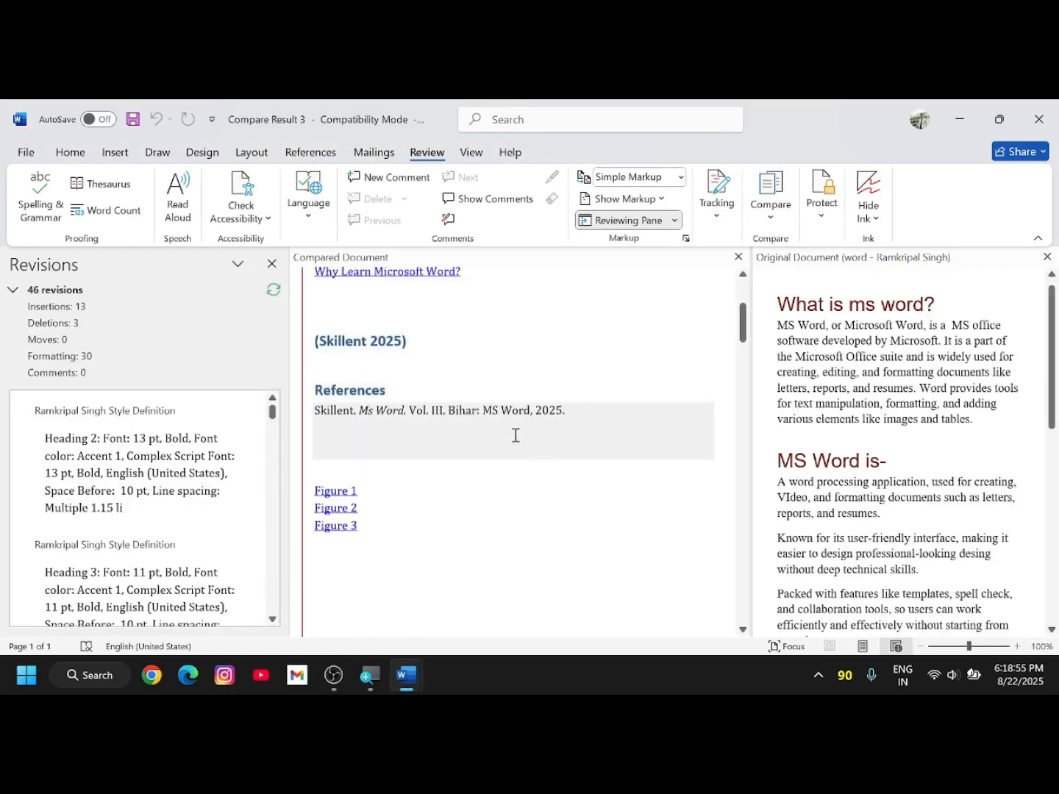
scroll(585, 507, up, 4)
scroll(456, 449, down, 2)
scroll(433, 404, up, 2)
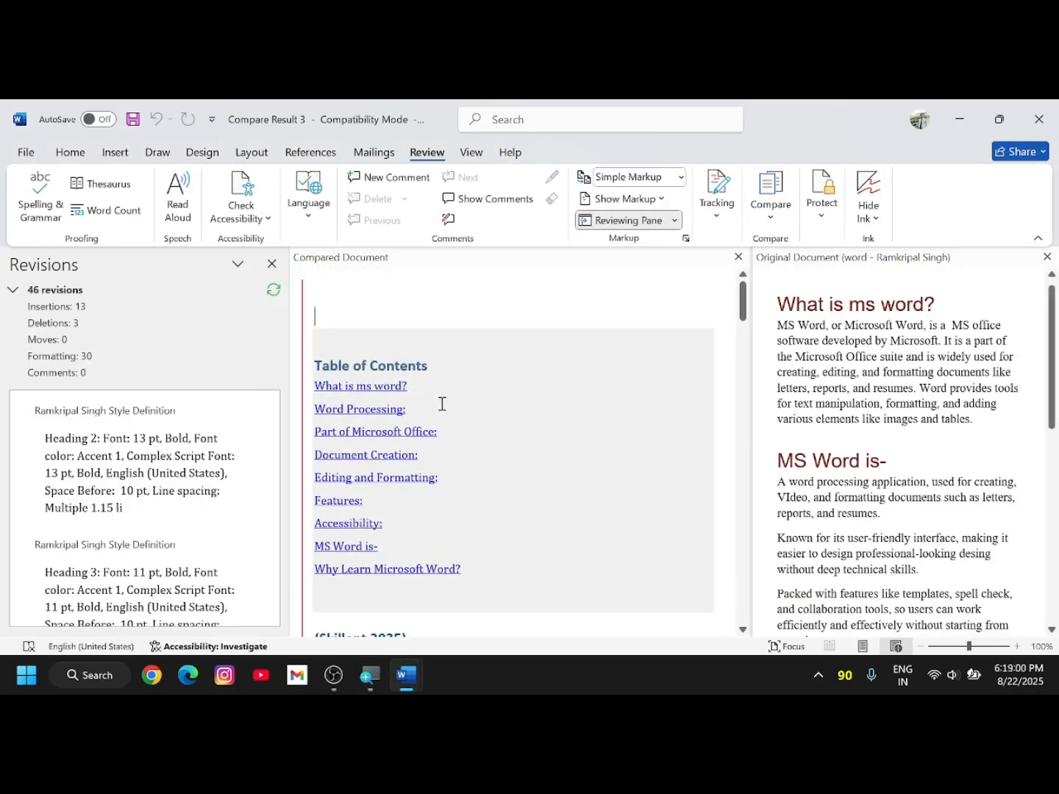
scroll(448, 403, down, 8)
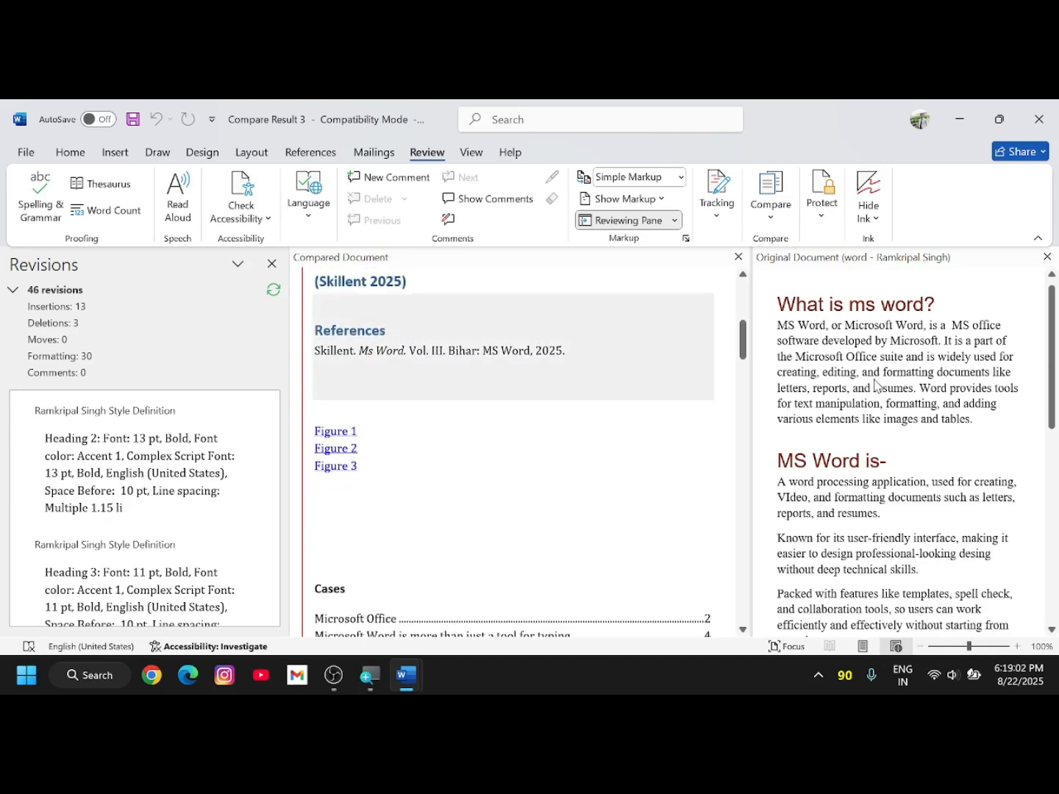
scroll(877, 398, down, 8)
scroll(632, 412, up, 6)
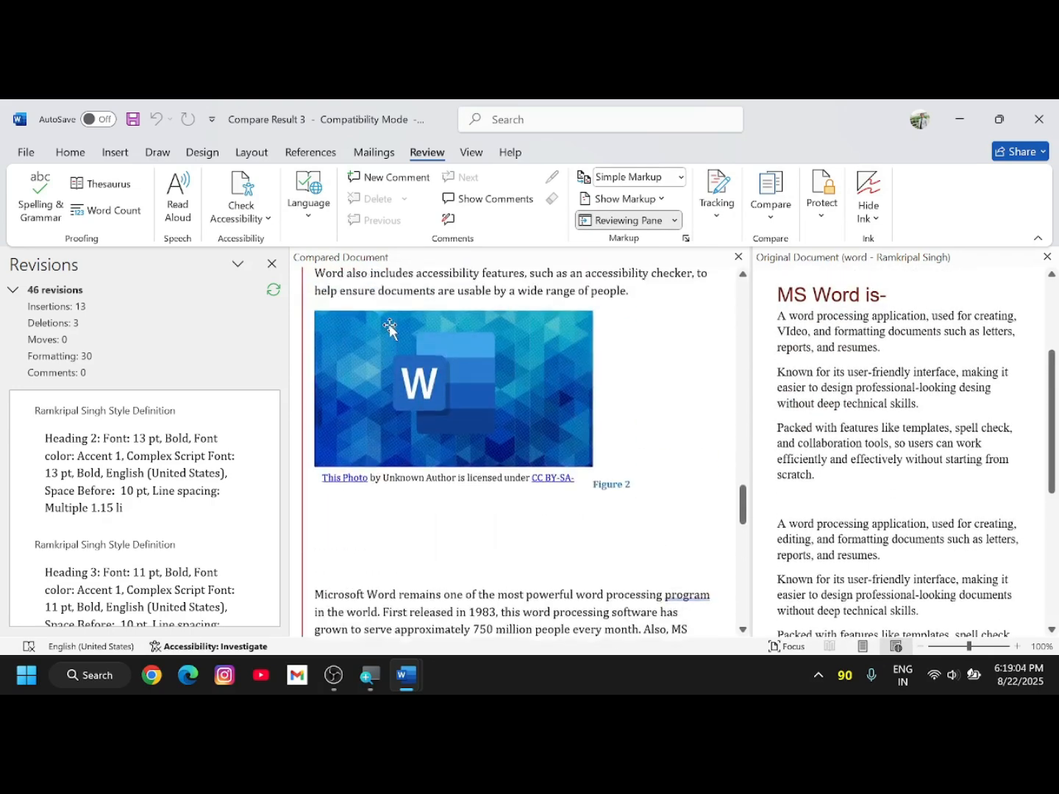
scroll(390, 328, up, 2)
scroll(846, 361, down, 10)
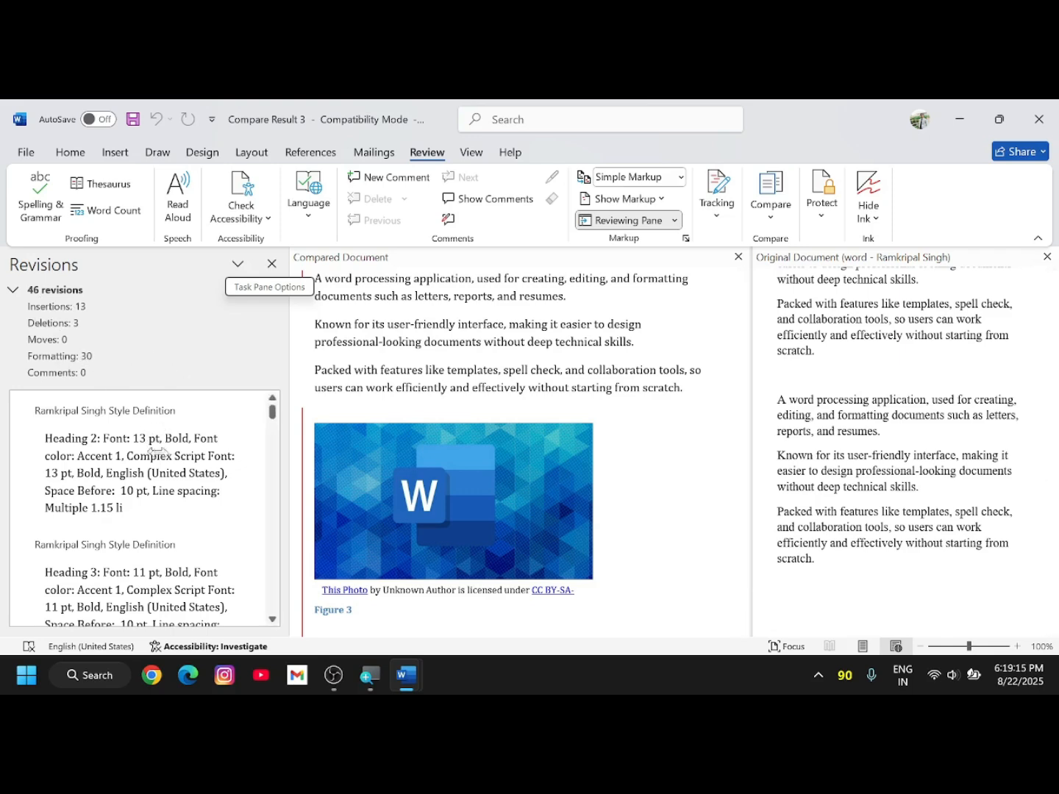
scroll(181, 452, down, 15)
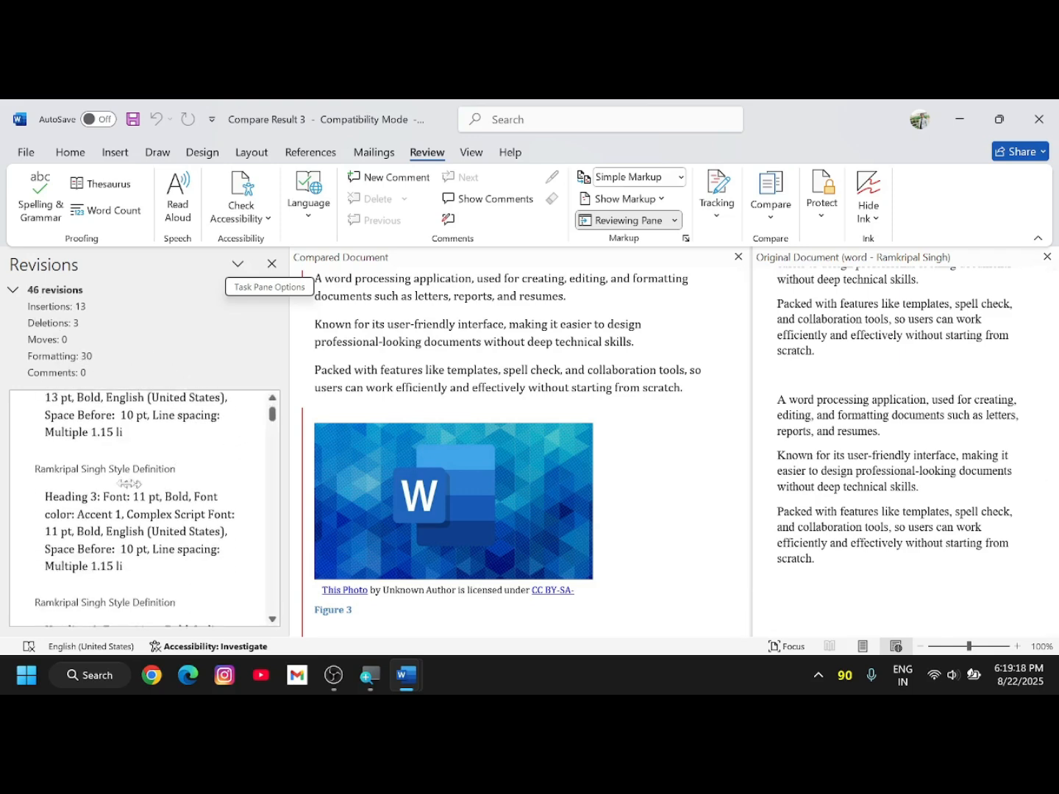
scroll(150, 505, down, 8)
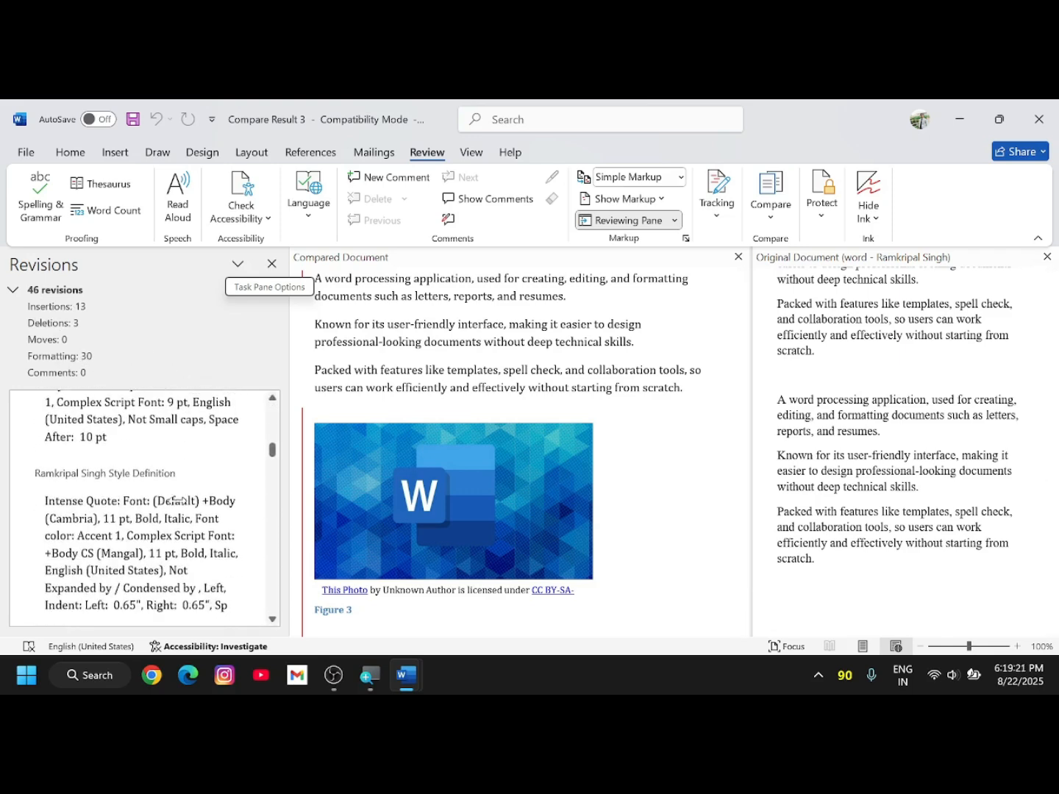
- Collapse and re-expand the Reviewing Pane summary of 46 revisions
drag(273, 459, 273, 611)
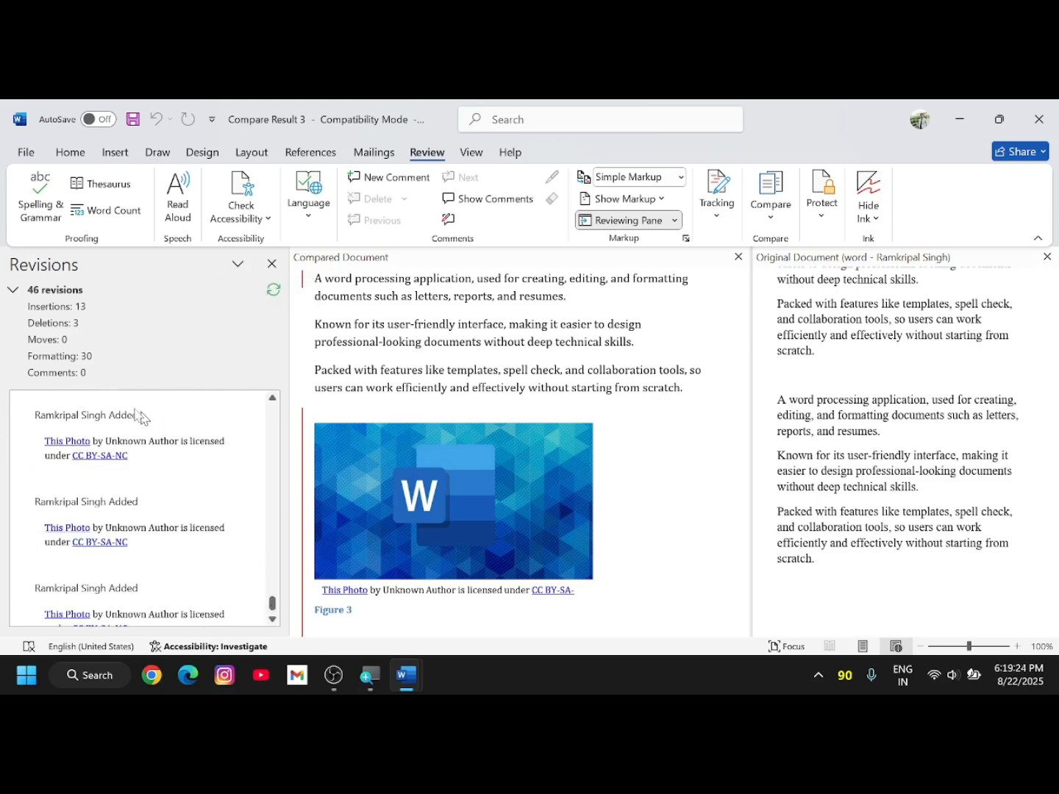
click(15, 294)
click(15, 291)
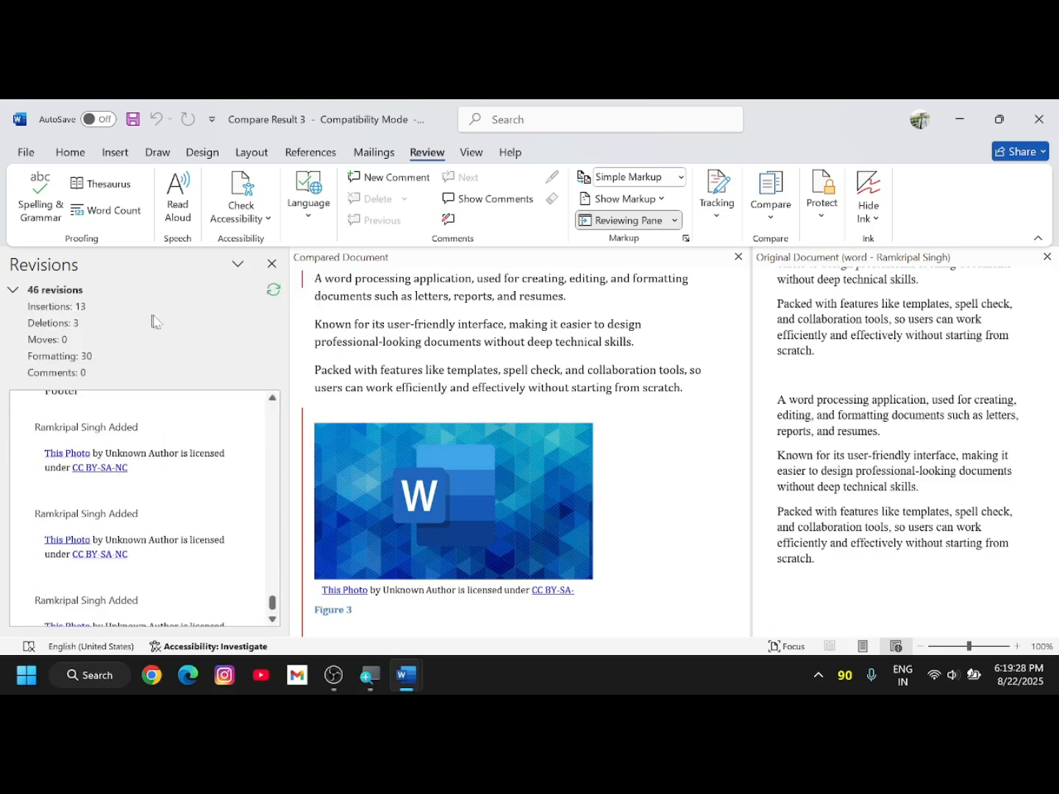
- Close the Reviewing Pane's list of revisions
click(271, 265)
scroll(442, 383, up, 5)
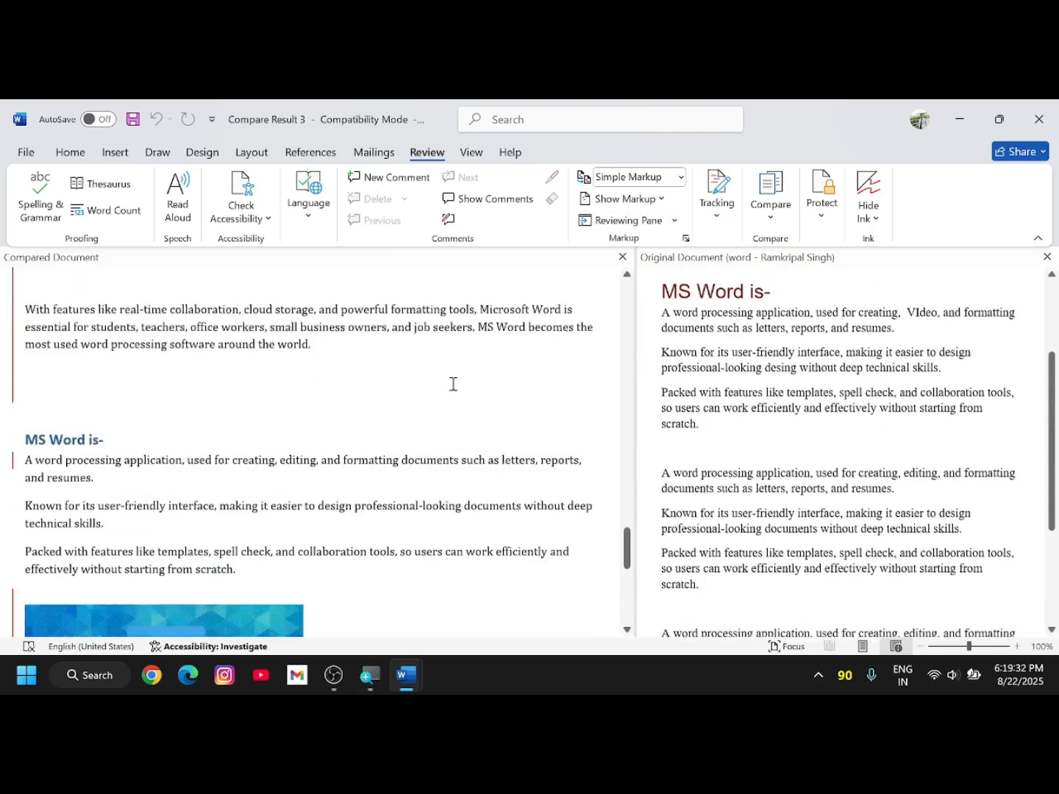
scroll(452, 378, down, 5)
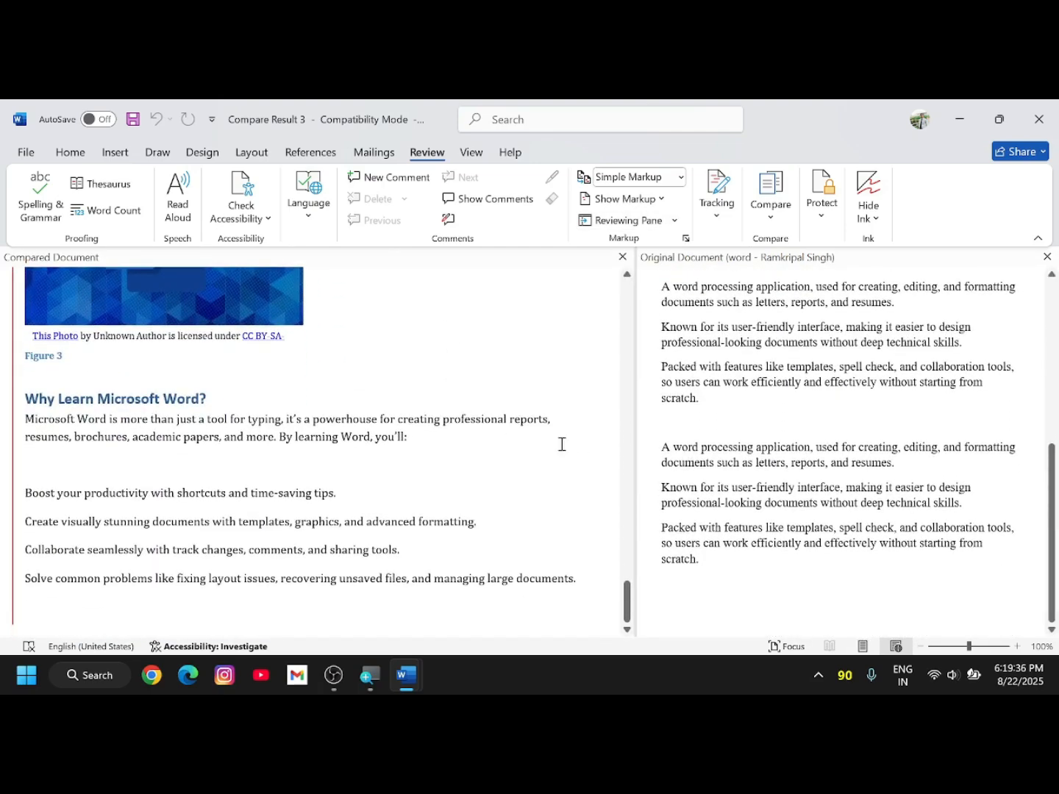
scroll(768, 453, up, 10)
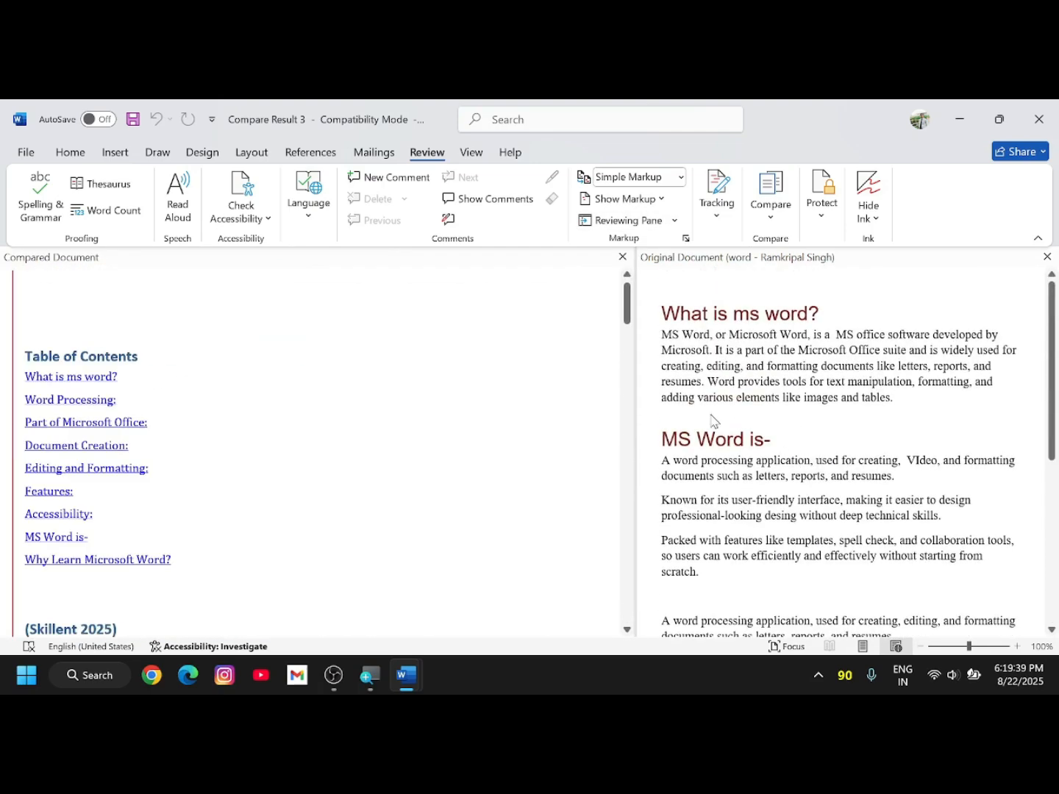
scroll(816, 445, down, 10)
scroll(898, 397, up, 5)
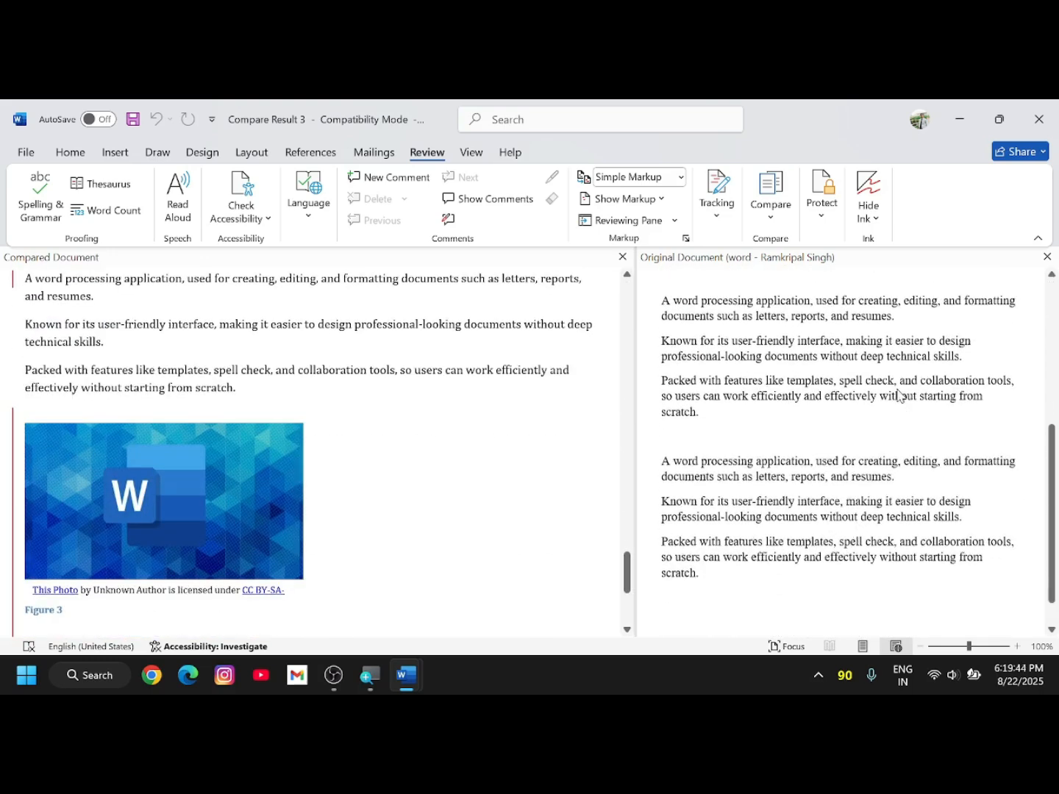
scroll(447, 480, down, 10)
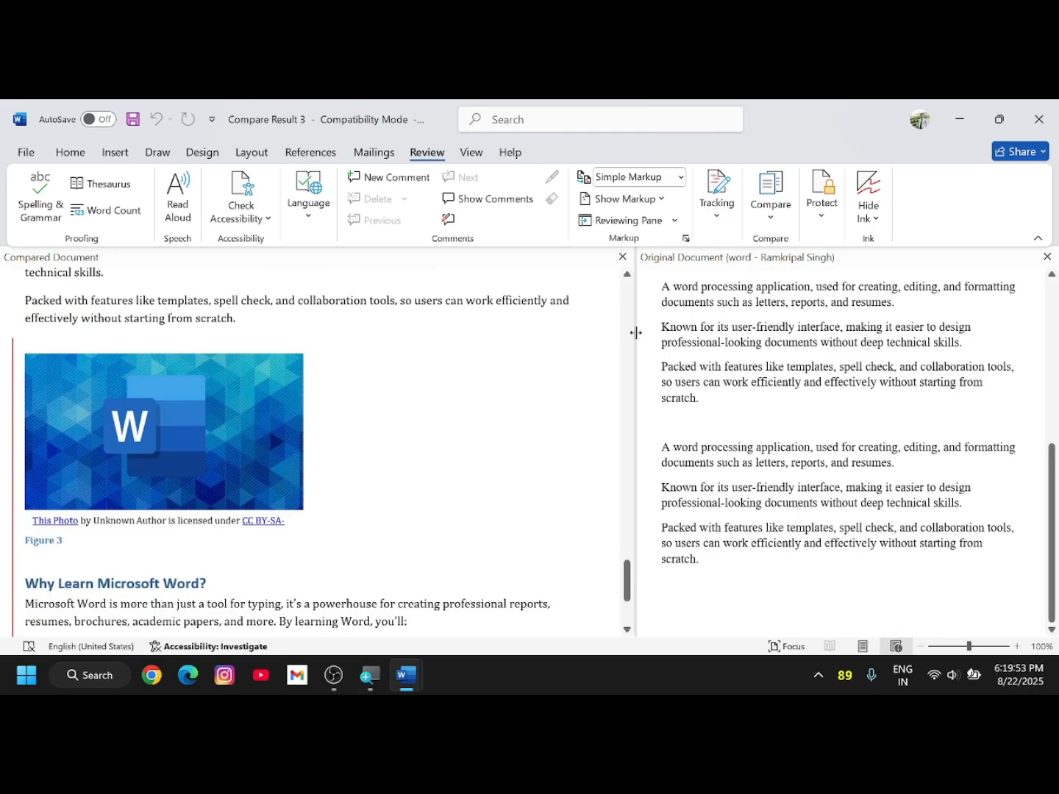
- Widen the Original pane, then close the Original Document pane to leave the compared document
drag(635, 332, 432, 332)
scroll(399, 360, down, 3)
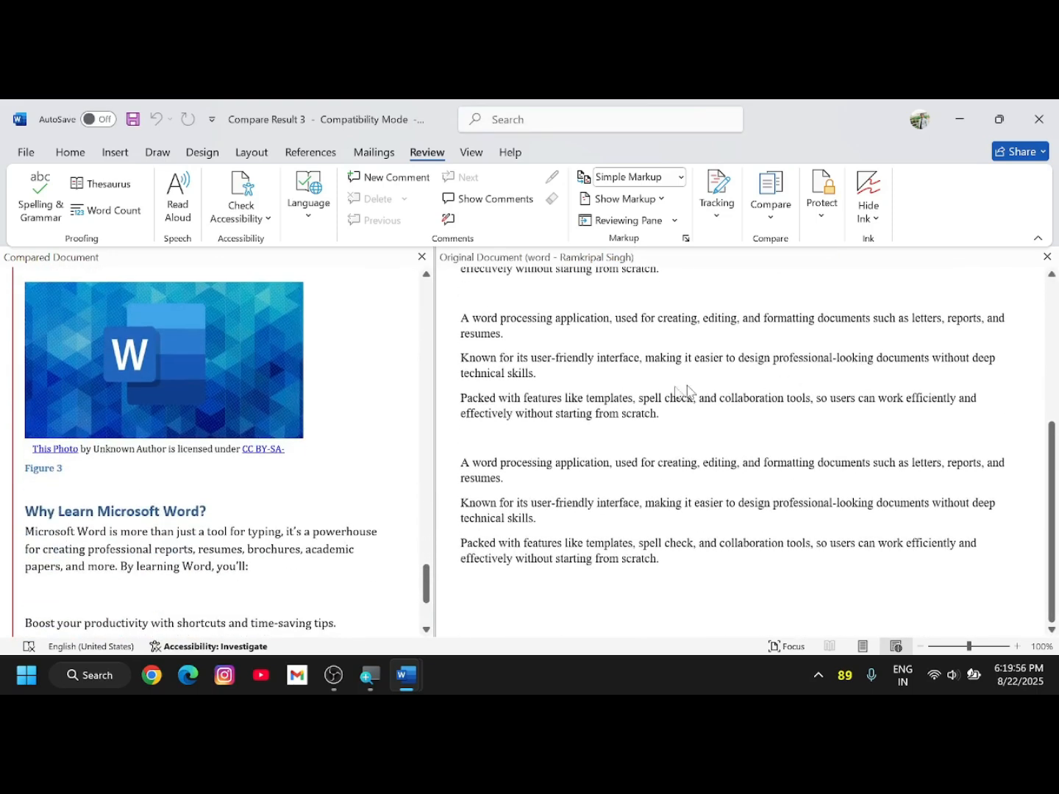
scroll(323, 367, up, 10)
click(1046, 258)
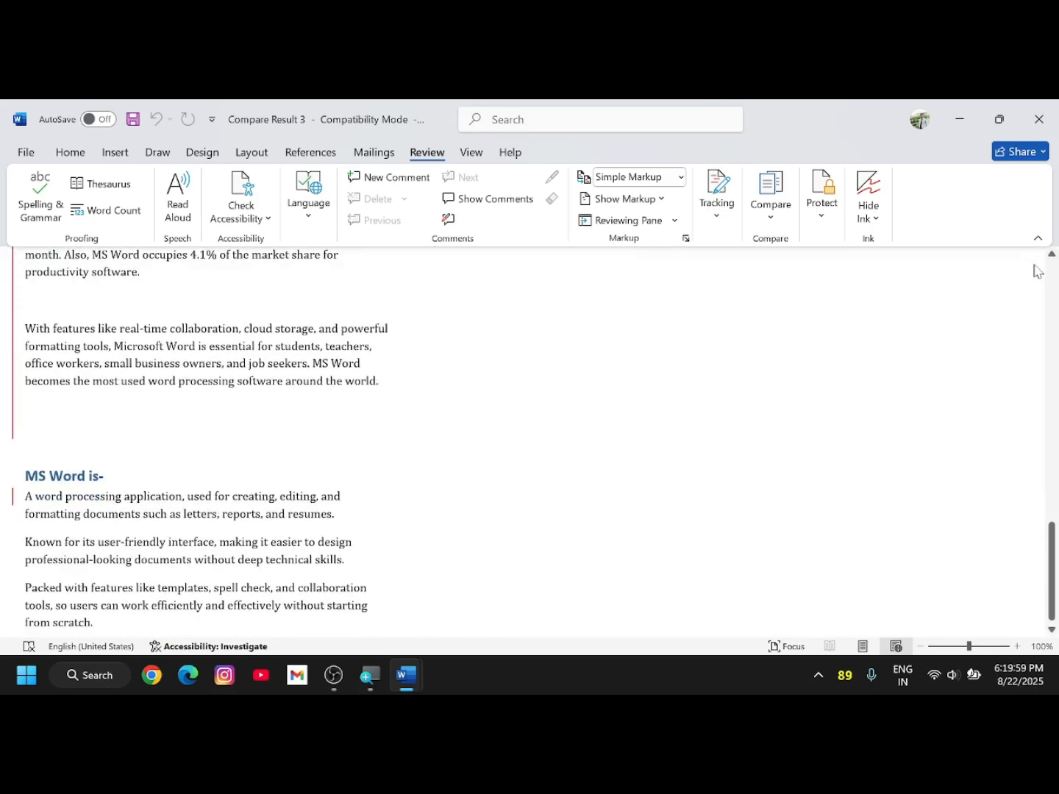
scroll(801, 290, down, 5)
scroll(582, 405, down, 3)
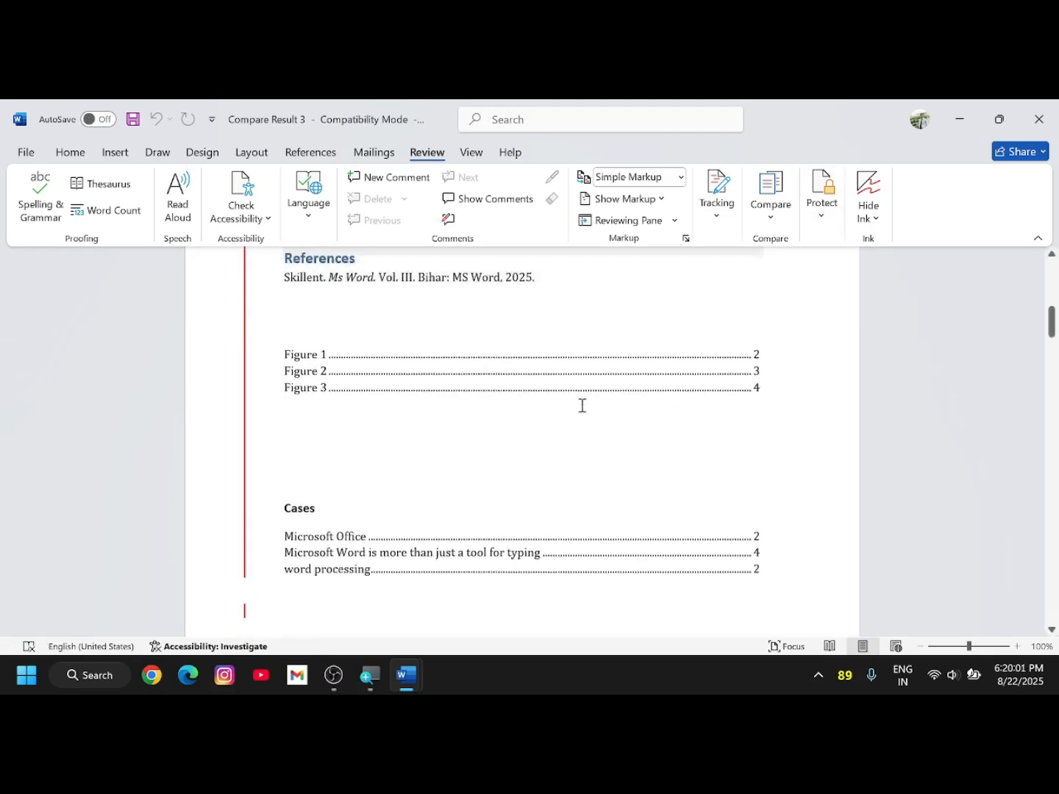
scroll(582, 406, down, 10)
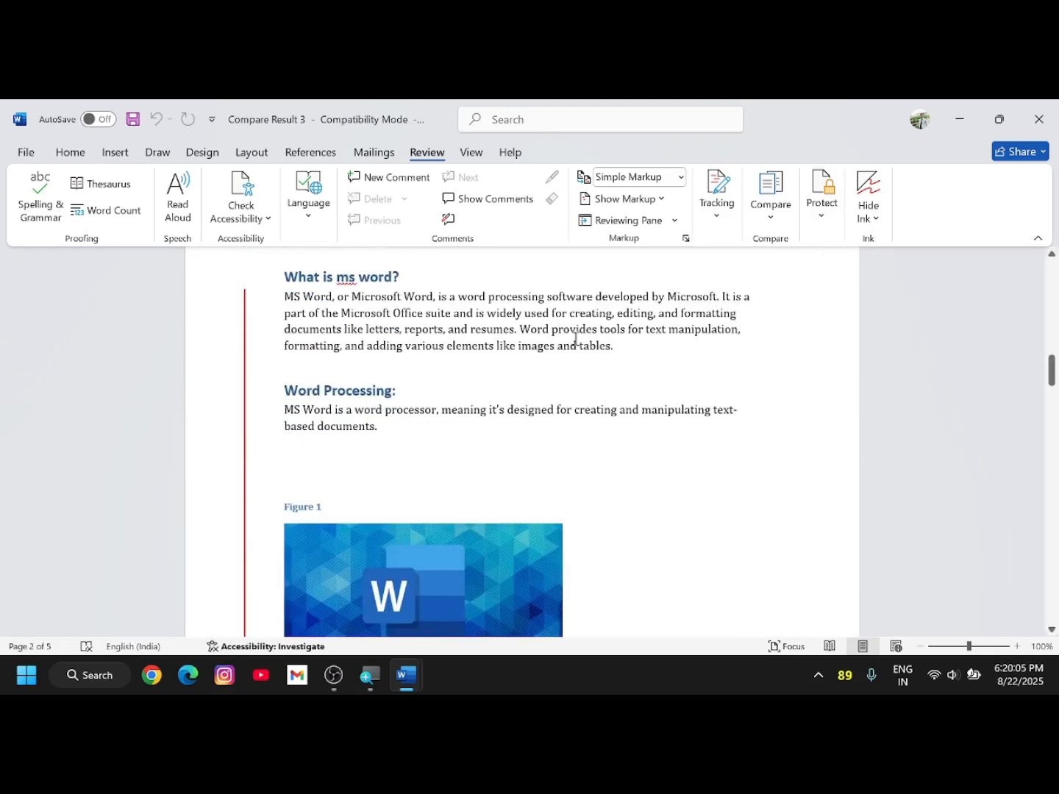
- Replace the words 'images and tables' with 'vdvdxv svfd'
drag(613, 346, 539, 347)
text(vdv)
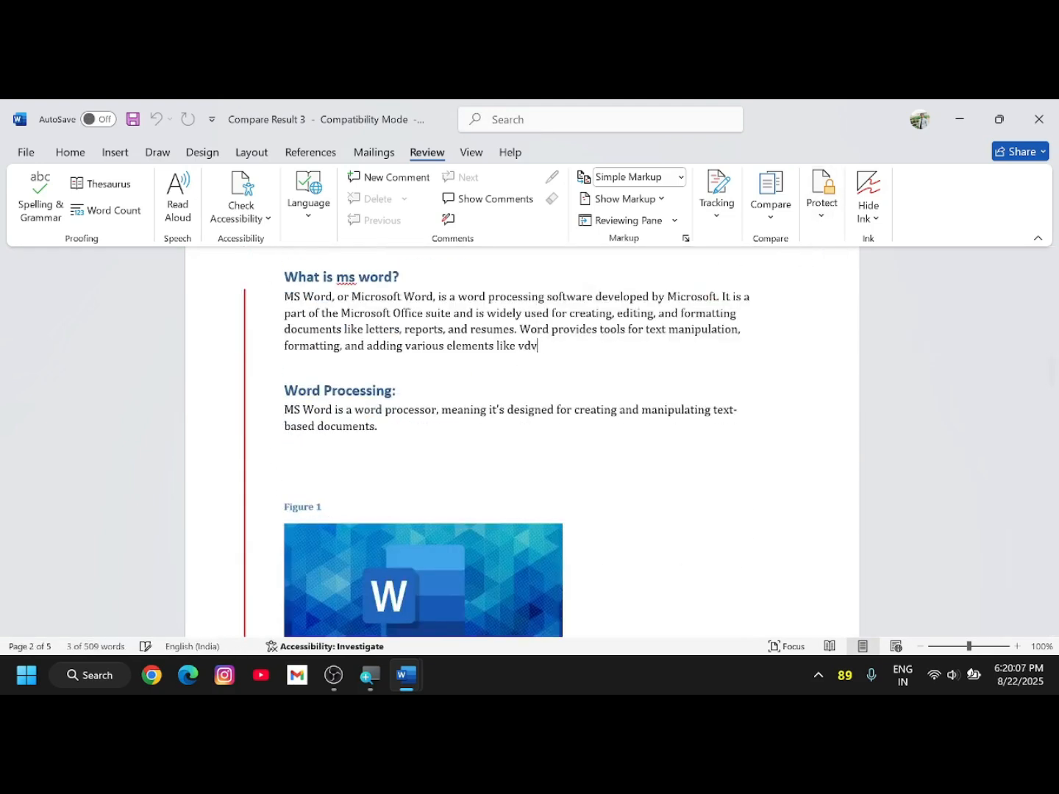
text(dxv svfd)
click(822, 194)
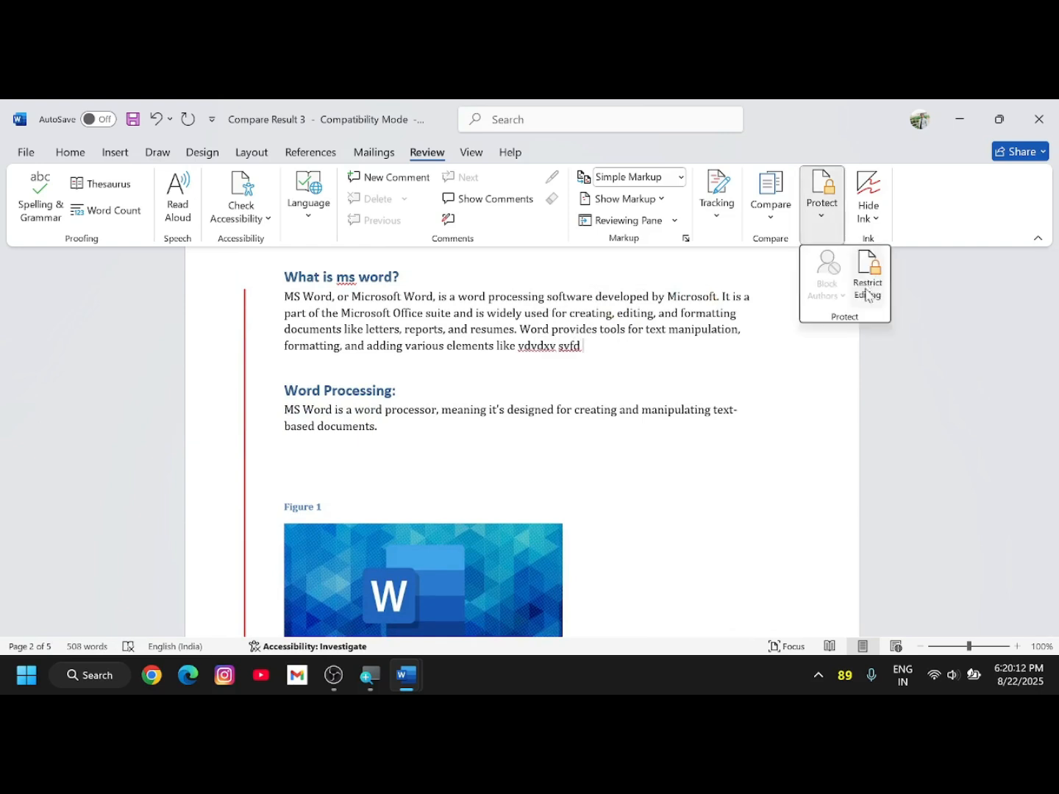
click(867, 294)
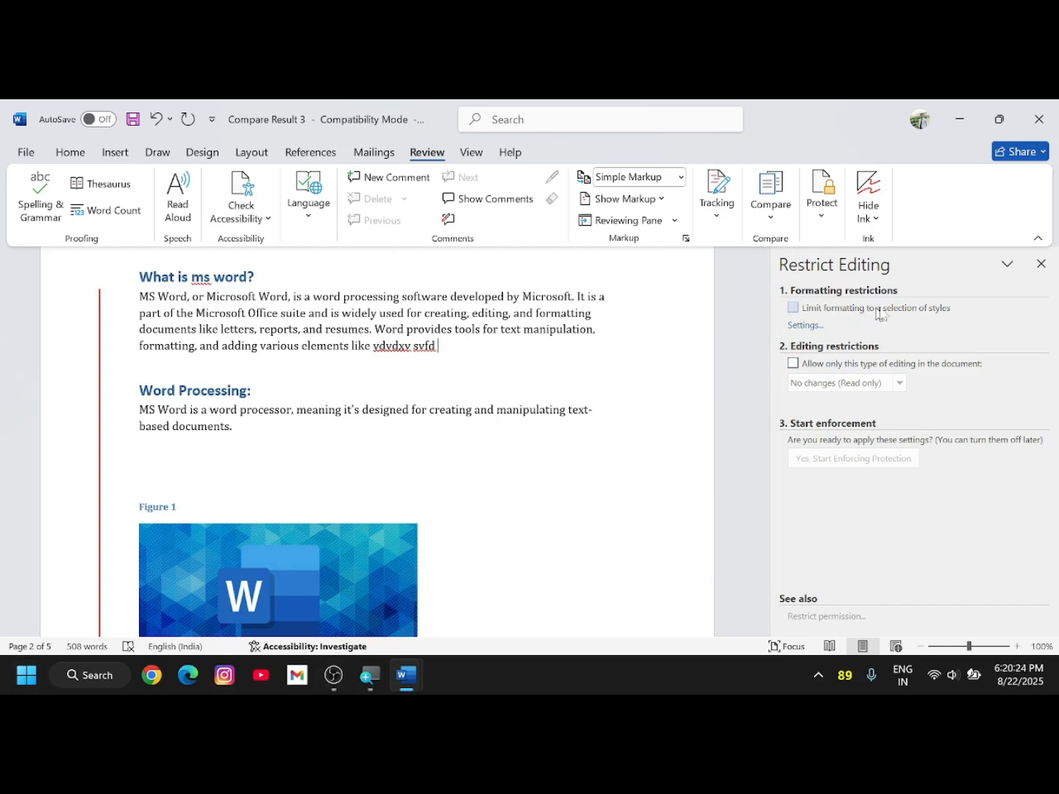
- Limit formatting to selected styles and allow only filling in forms
click(792, 308)
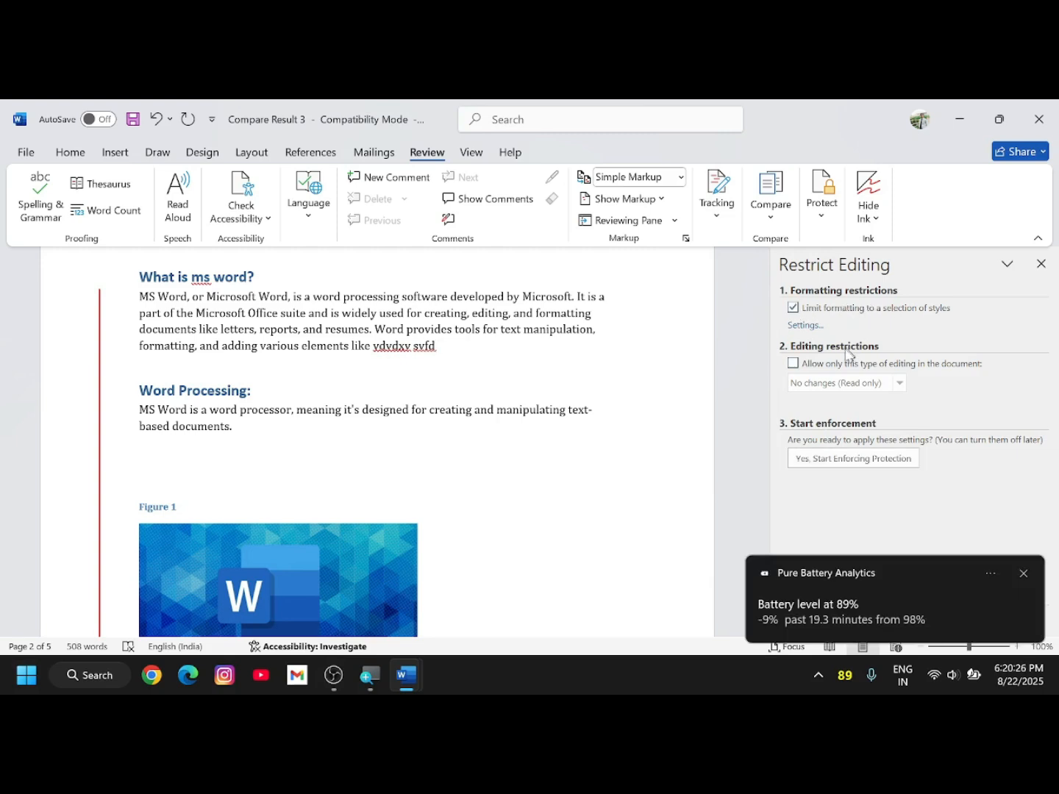
click(793, 365)
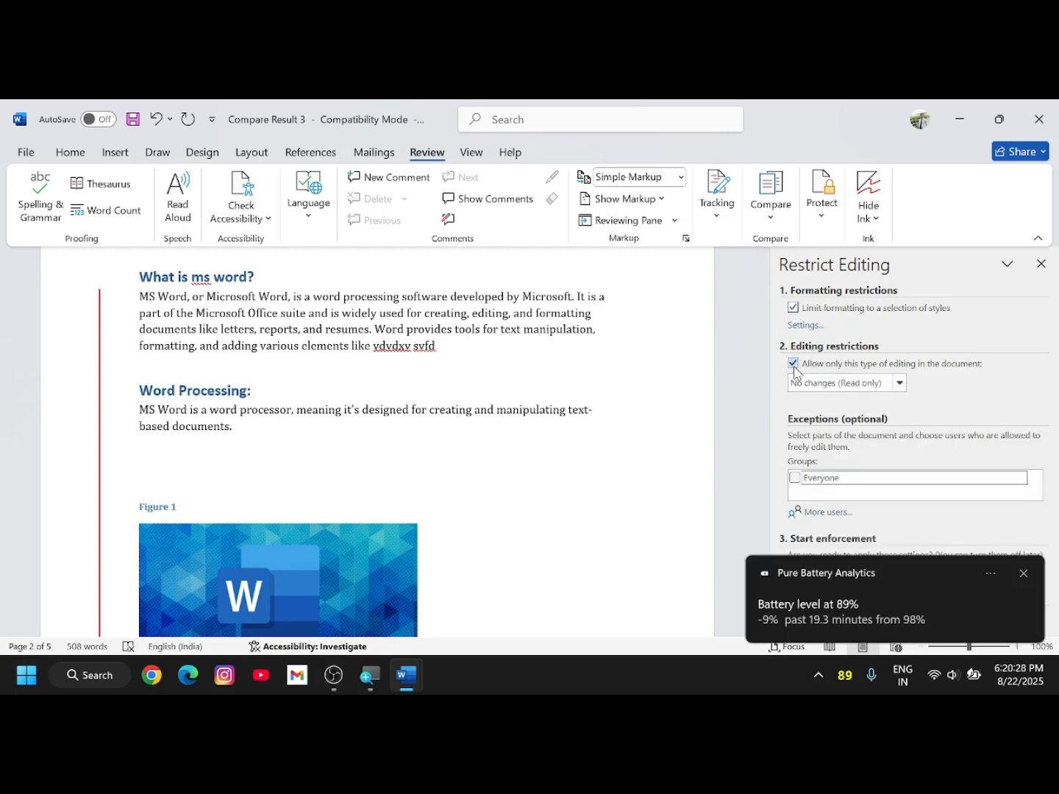
click(1023, 573)
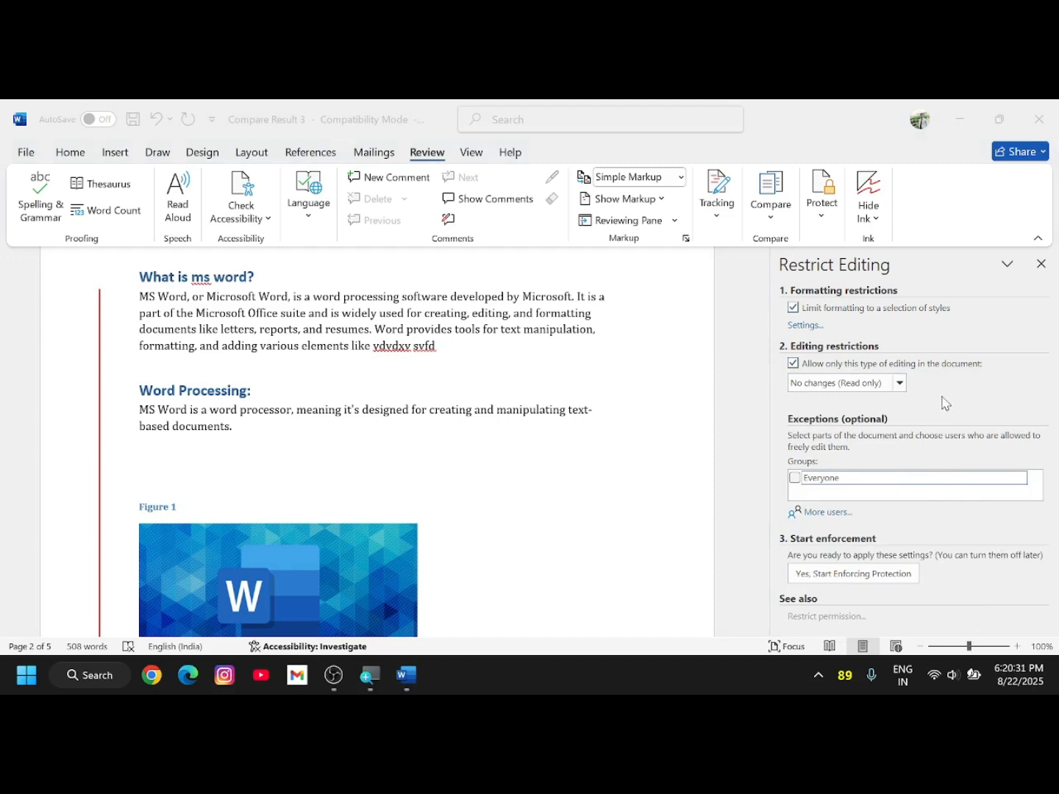
click(899, 384)
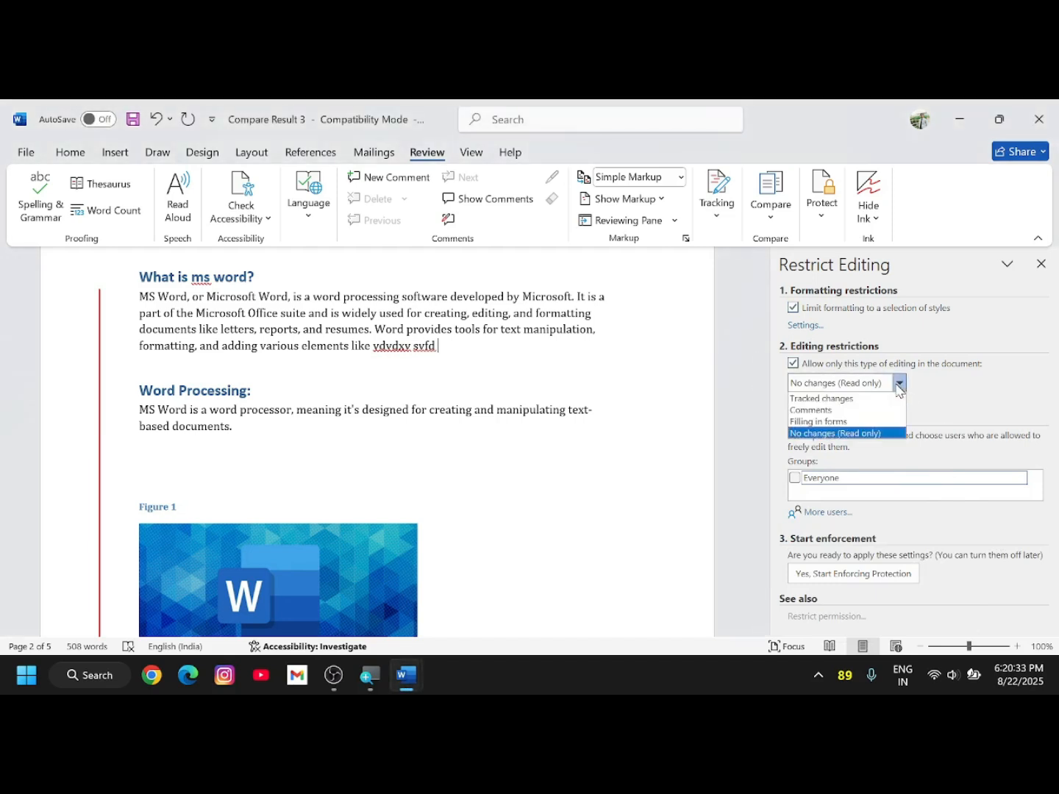
click(842, 422)
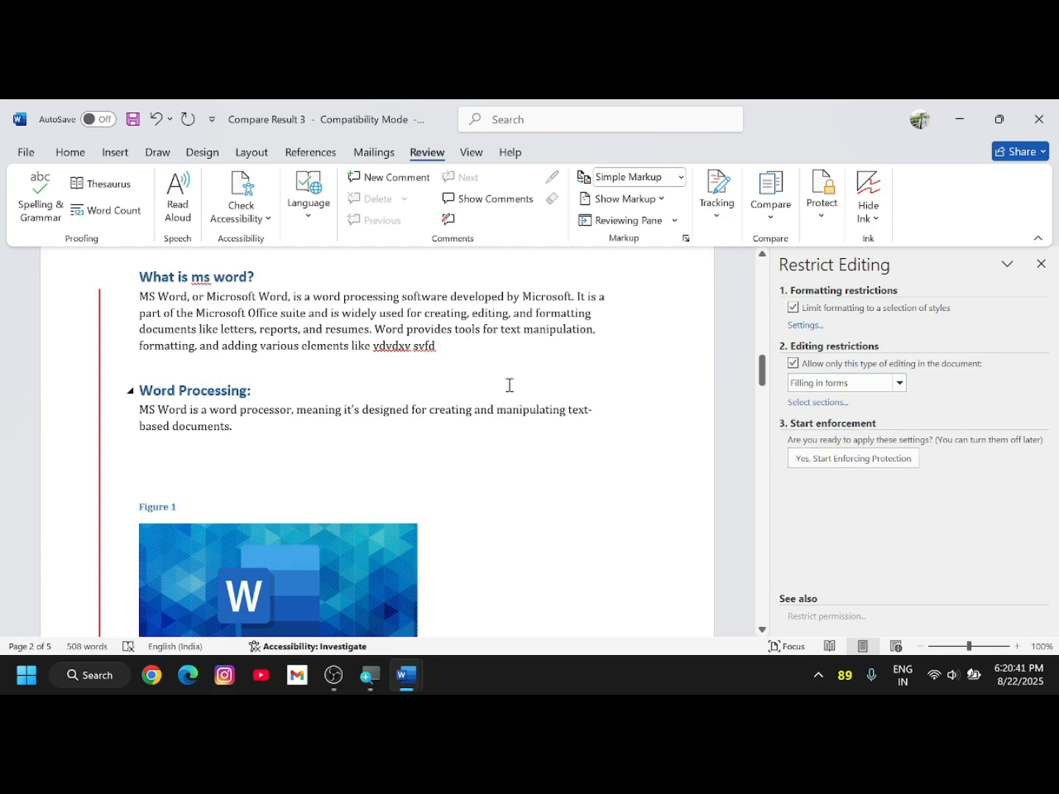
- Start enforcing protection and confirm the password
click(883, 461)
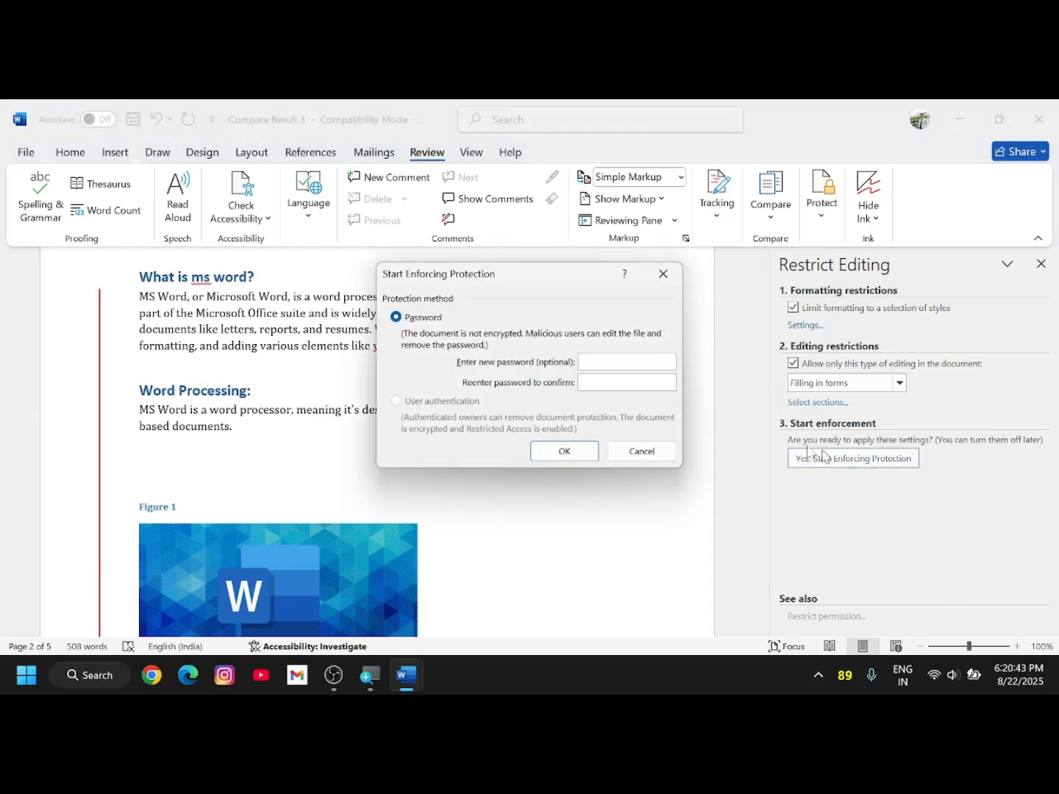
drag(514, 278, 367, 333)
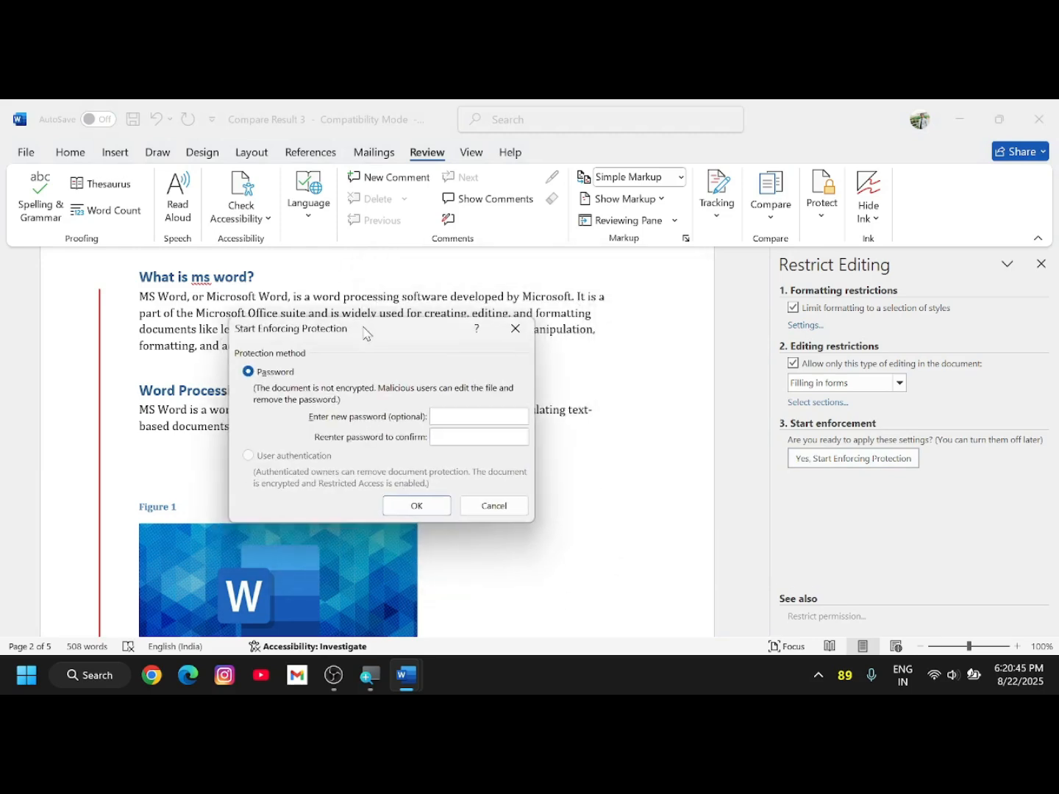
click(431, 506)
- Close the Restrict Editing pane and scroll through the protected document
click(1039, 265)
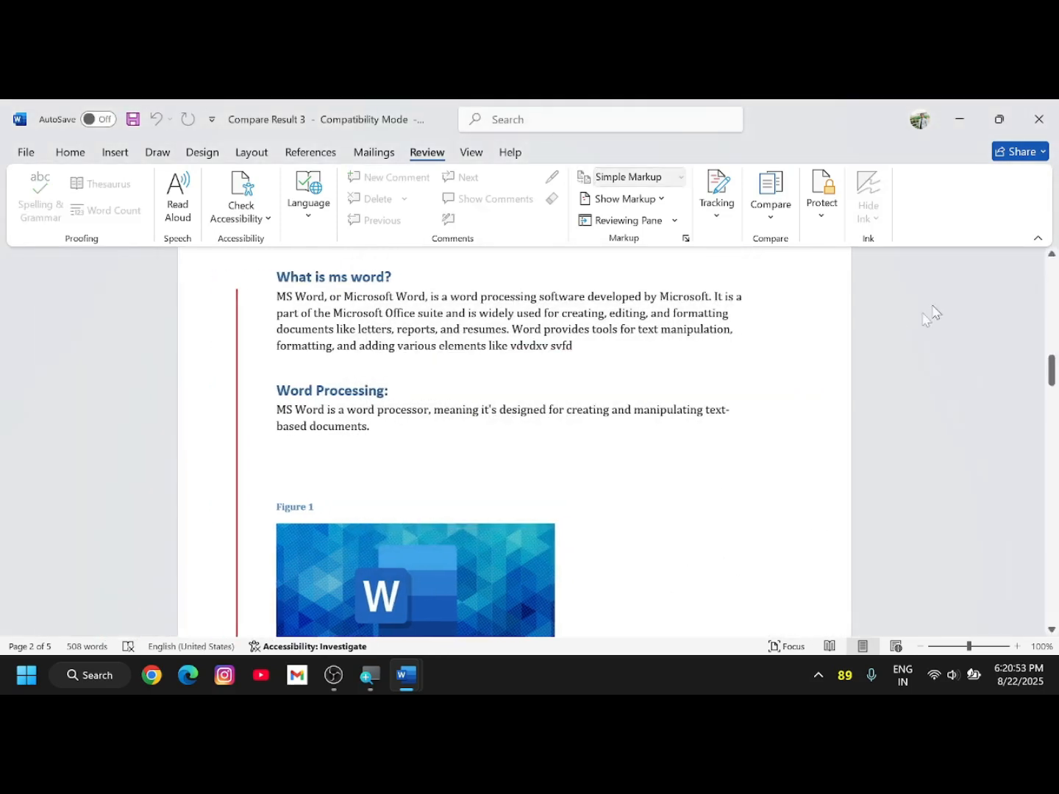
scroll(507, 328, up, 10)
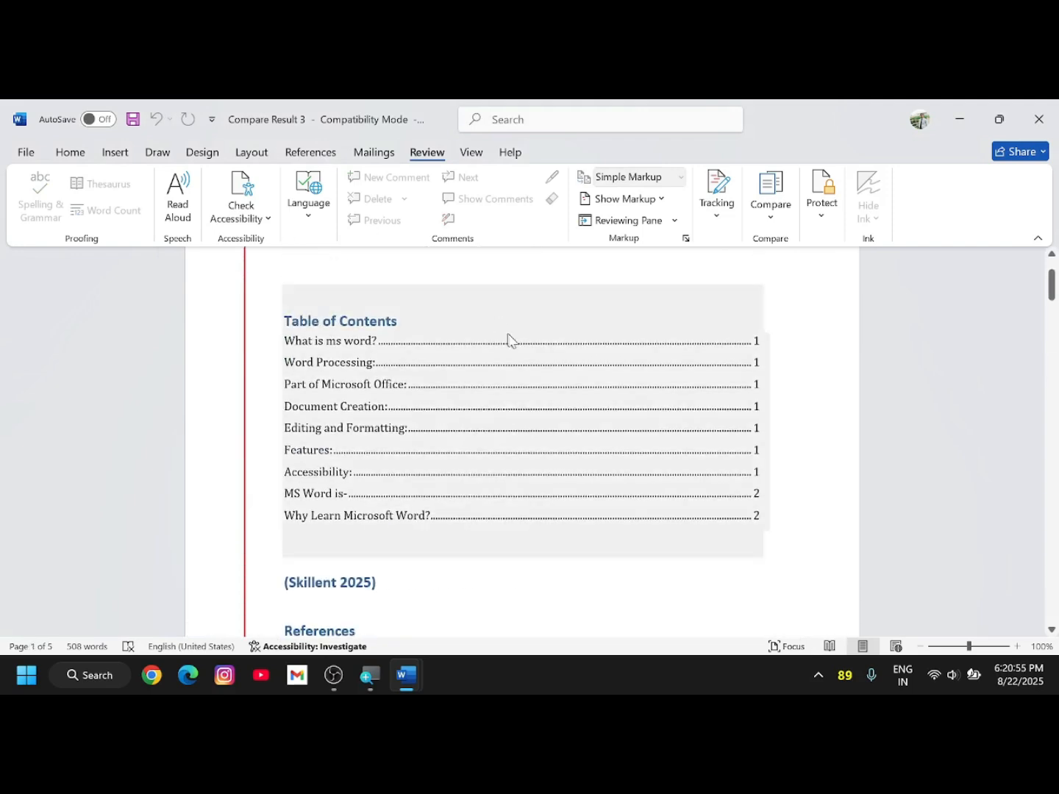
scroll(507, 349, down, 5)
scroll(485, 440, up, 5)
scroll(412, 395, down, 3)
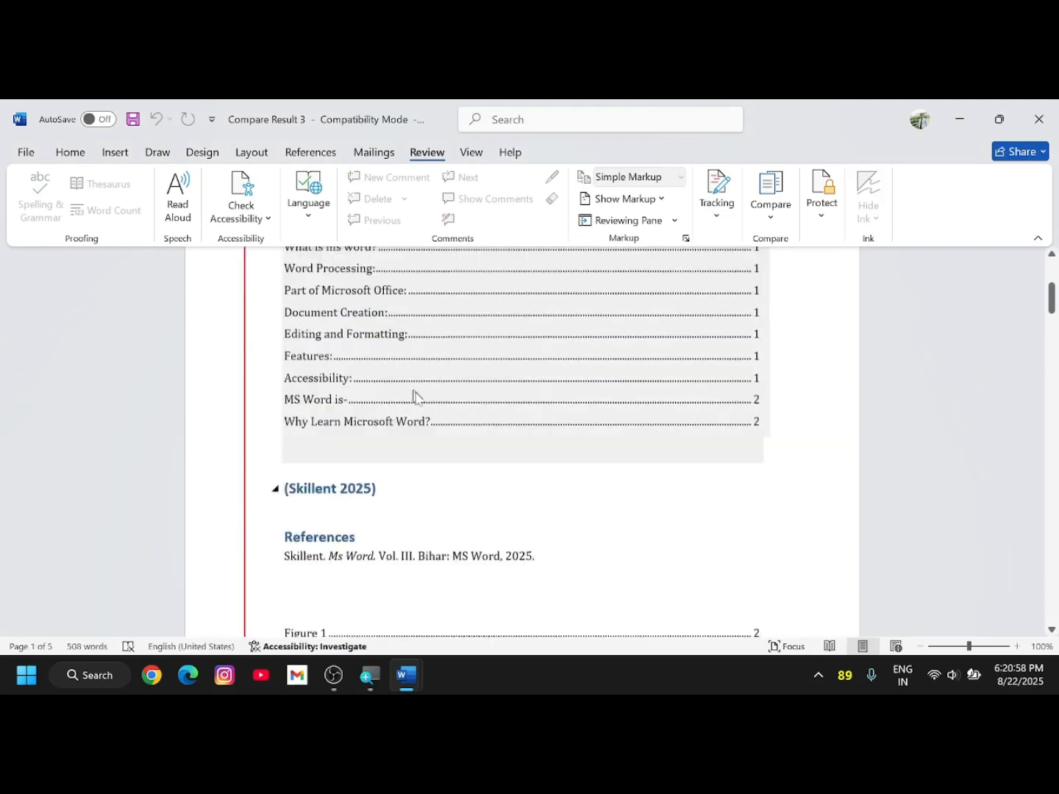
scroll(414, 398, down, 5)
scroll(412, 441, up, 8)
scroll(390, 415, down, 2)
scroll(357, 397, up, 2)
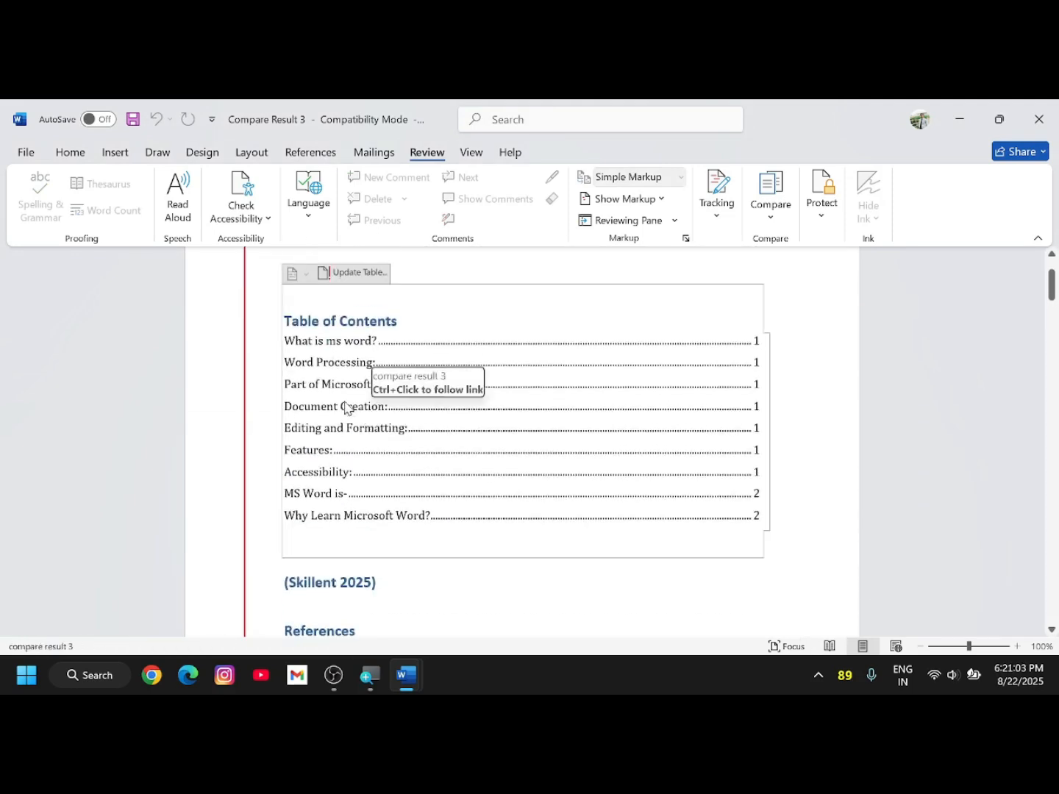
scroll(358, 429, down, 10)
scroll(371, 438, up, 8)
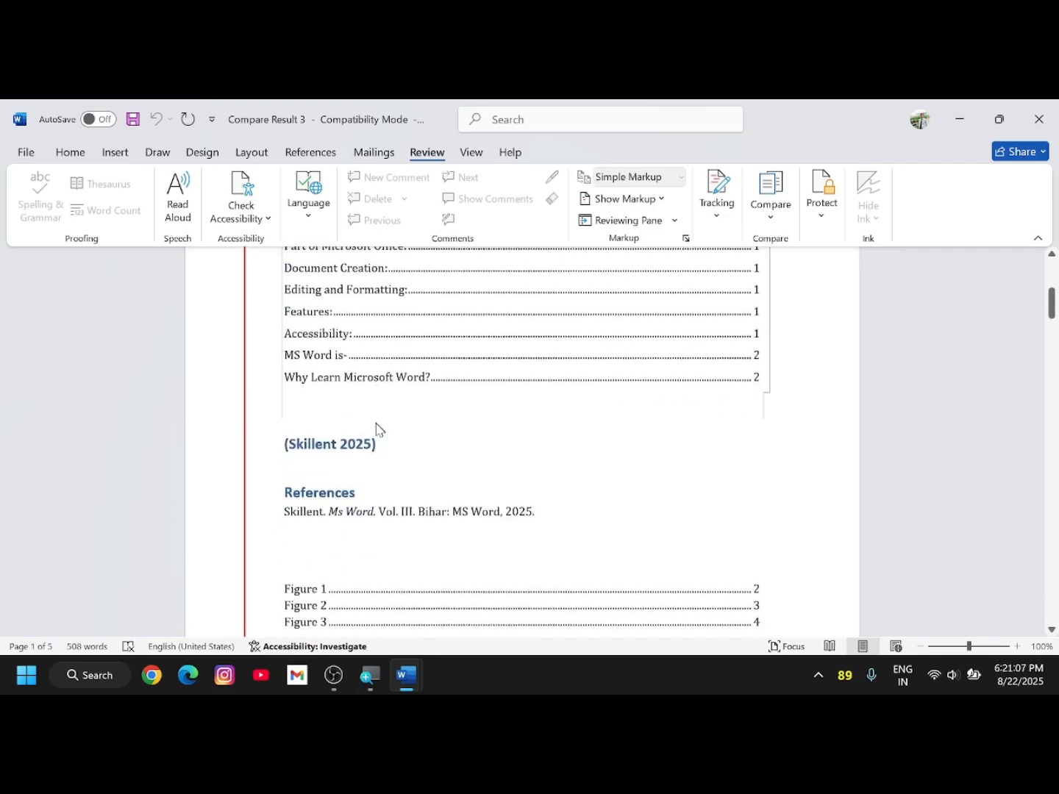
scroll(376, 429, down, 8)
scroll(385, 308, up, 10)
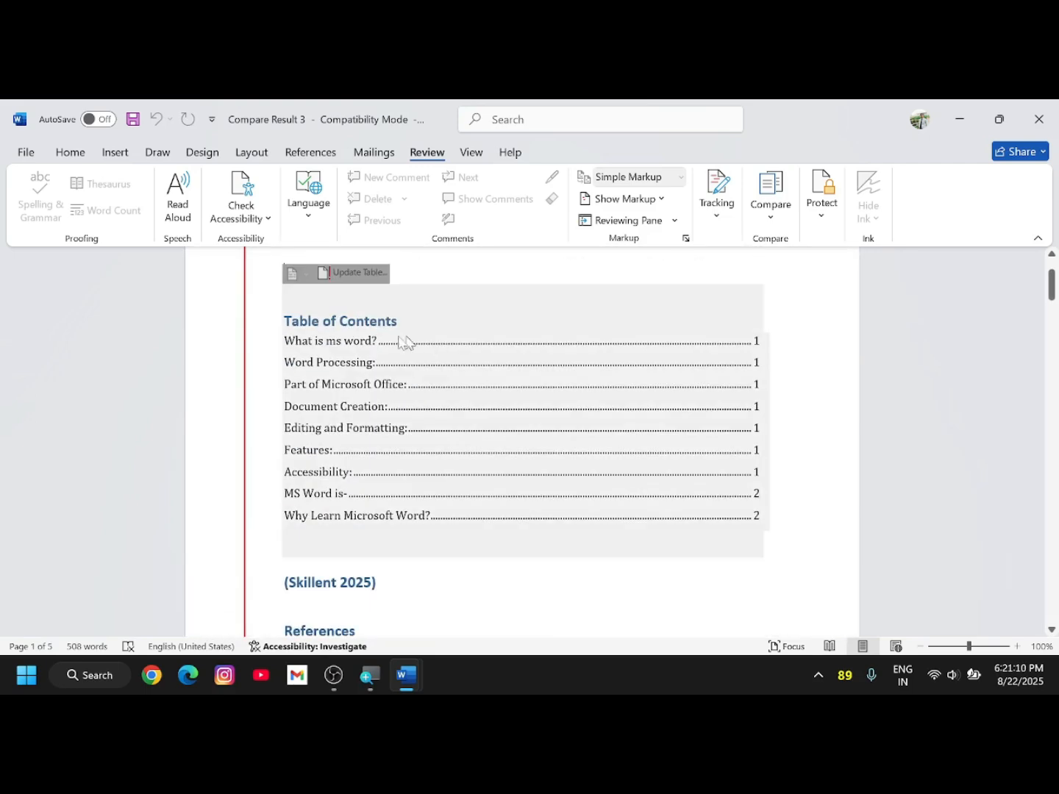
scroll(445, 387, down, 1)
scroll(567, 421, up, 2)
scroll(558, 416, down, 7)
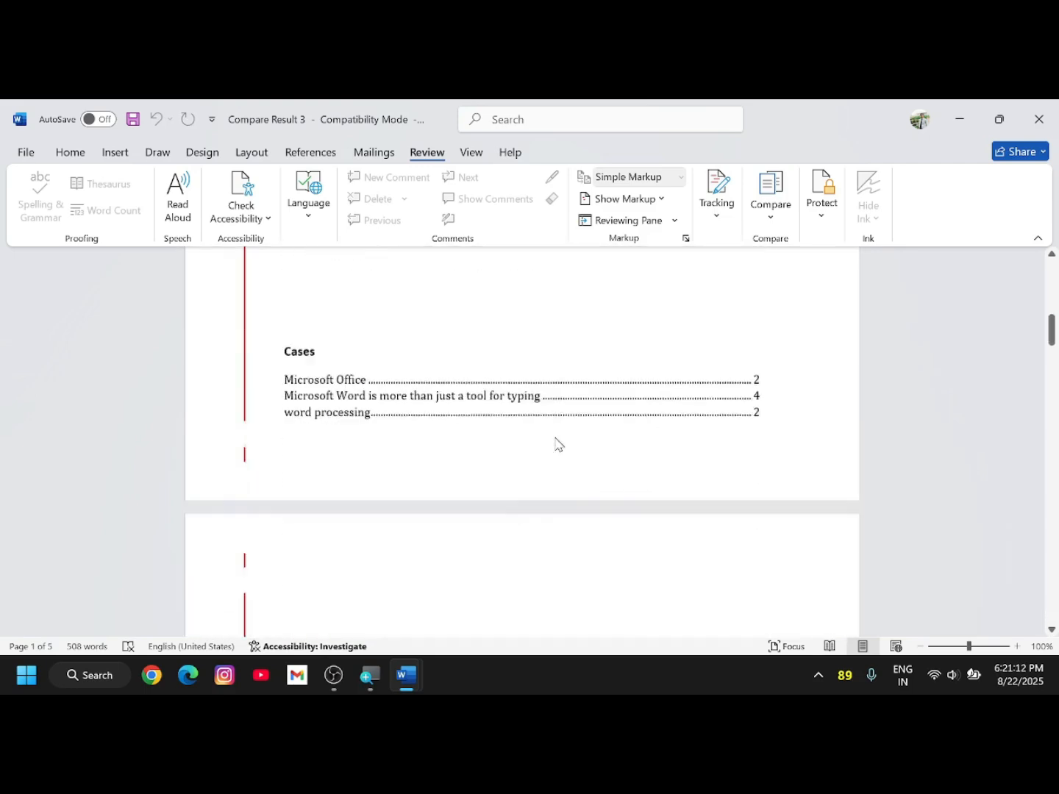
scroll(555, 445, down, 20)
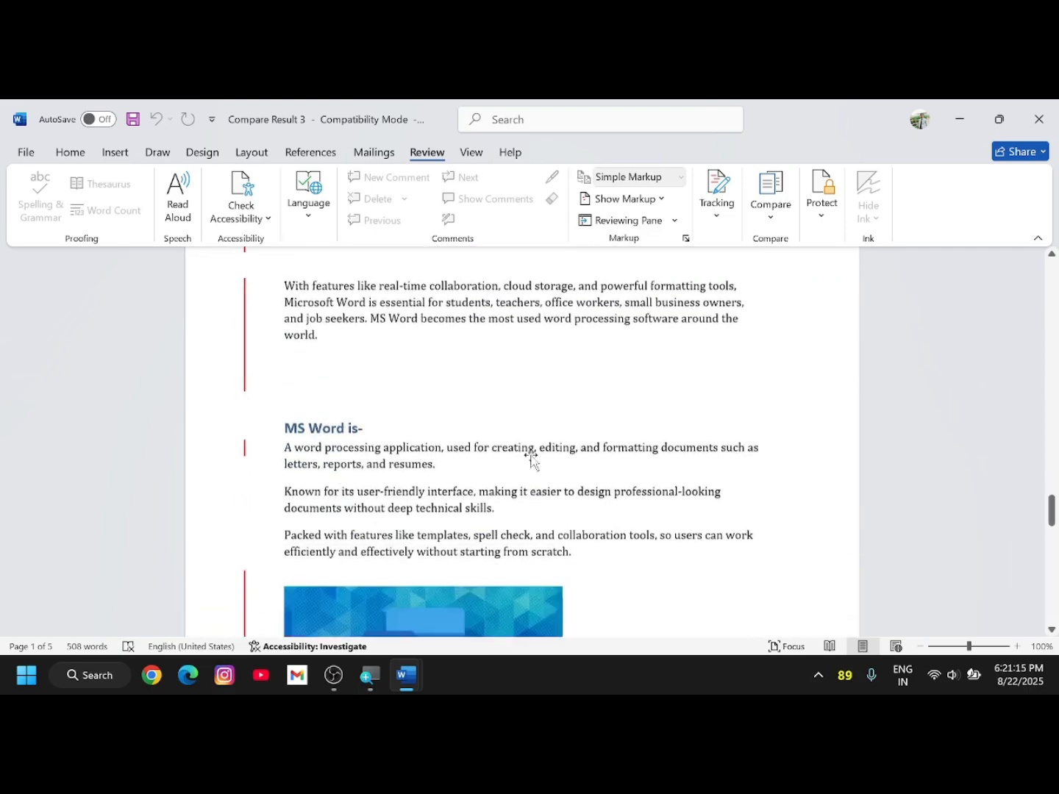
scroll(531, 458, down, 3)
scroll(462, 414, up, 15)
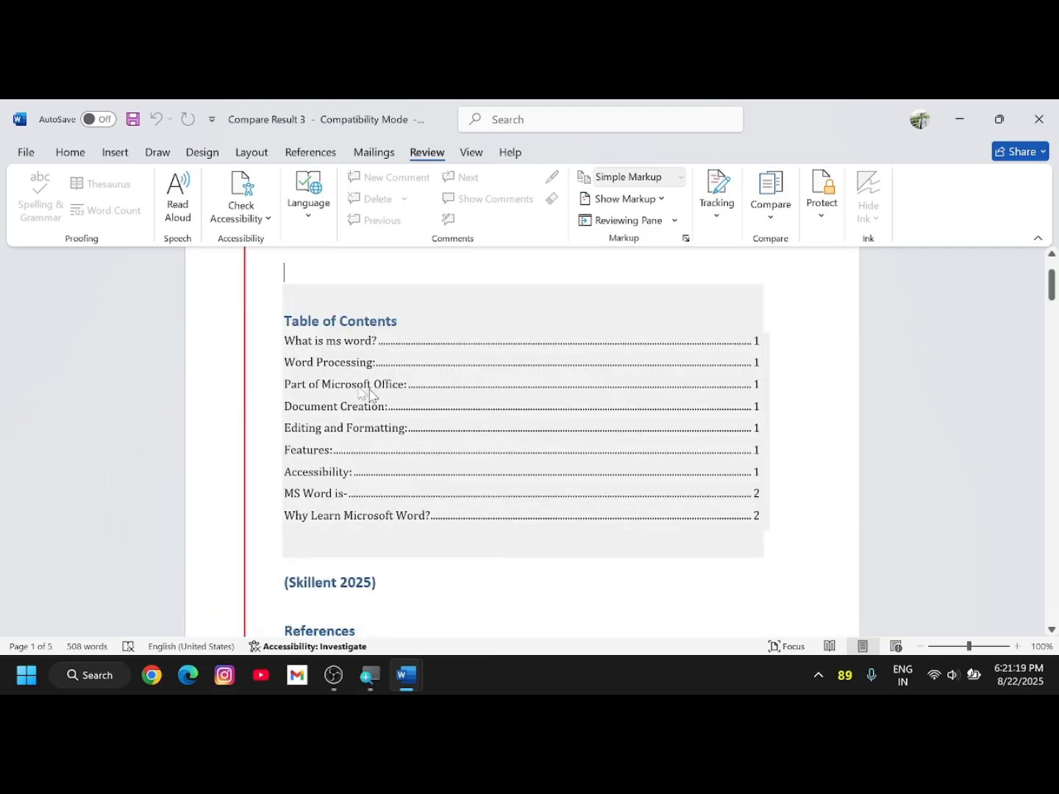
- Select the Table of Contents entries to confirm they can't be edited
click(366, 356)
click(400, 309)
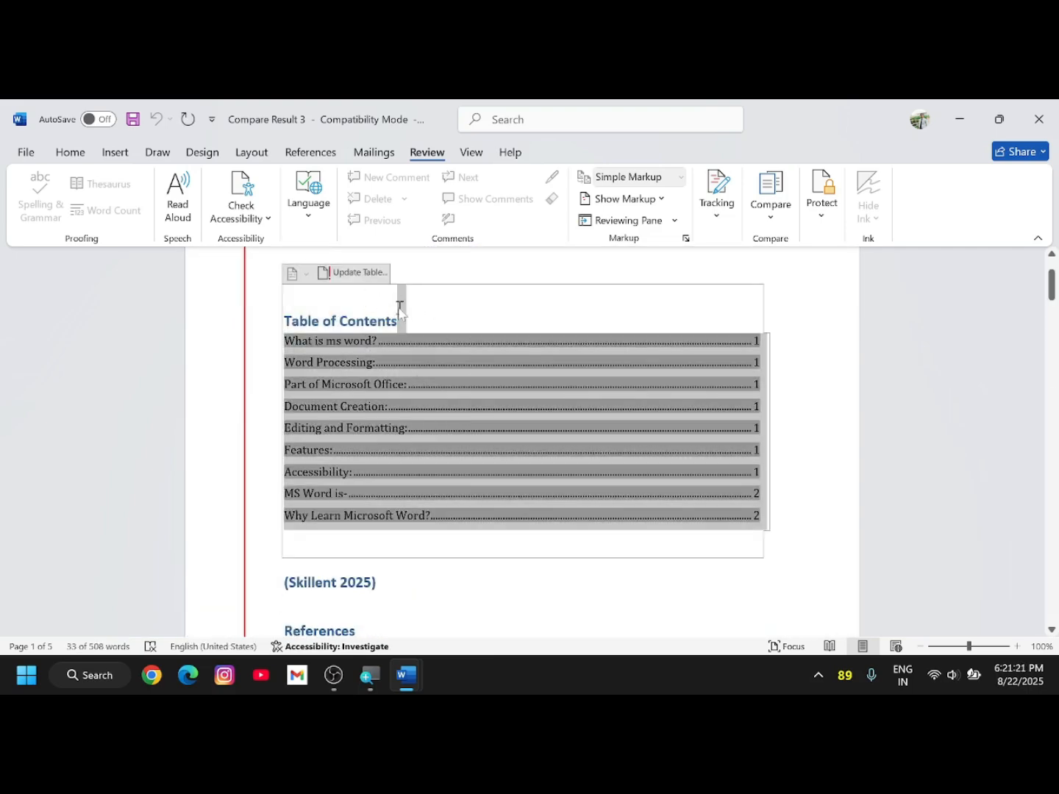
right_click(434, 360)
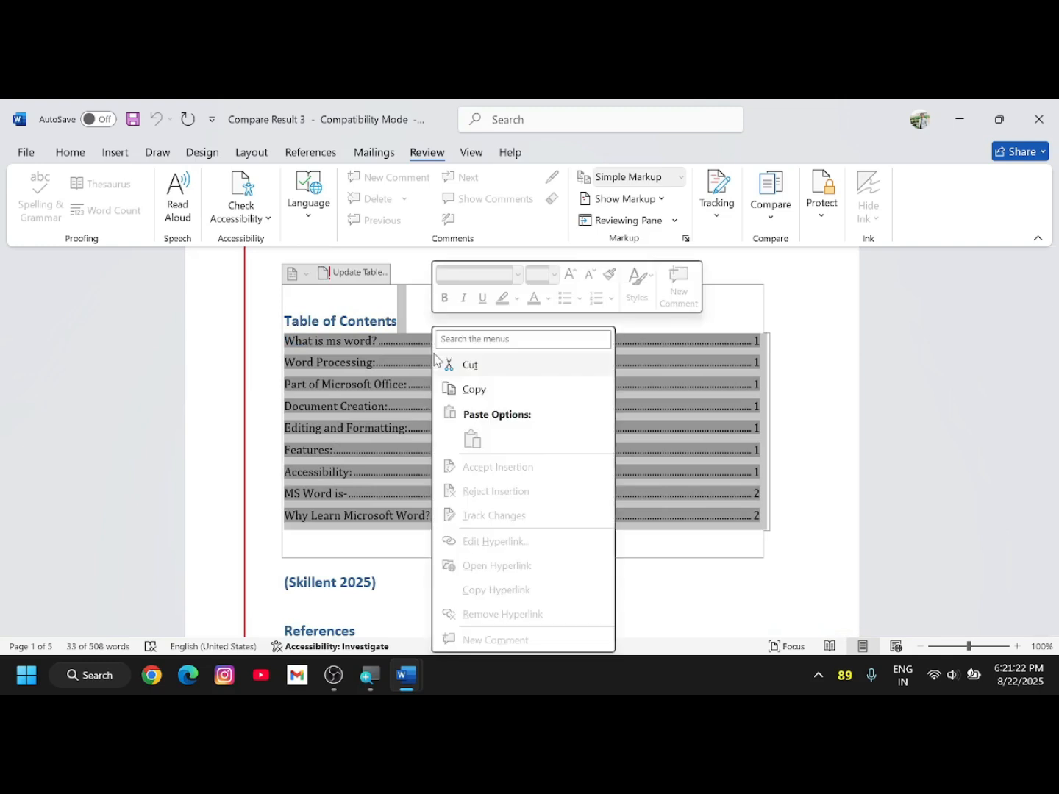
click(851, 326)
click(671, 294)
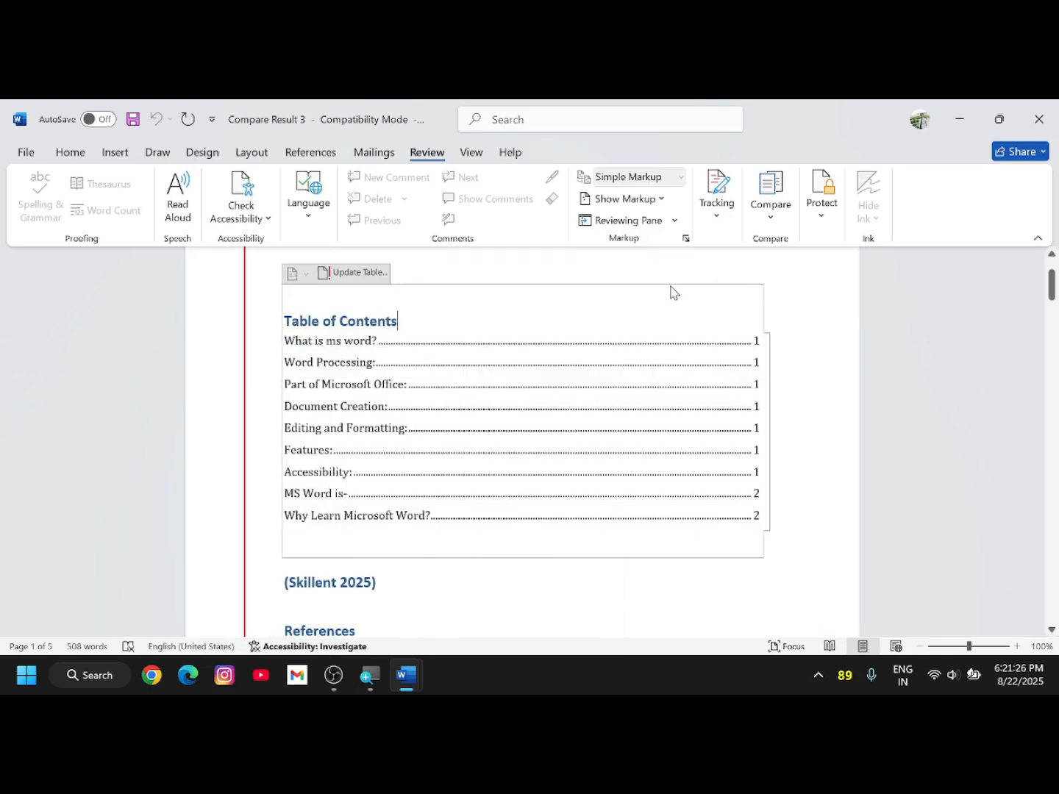
click(829, 227)
- Stop protection by entering the document password in Unprotect Document
click(860, 277)
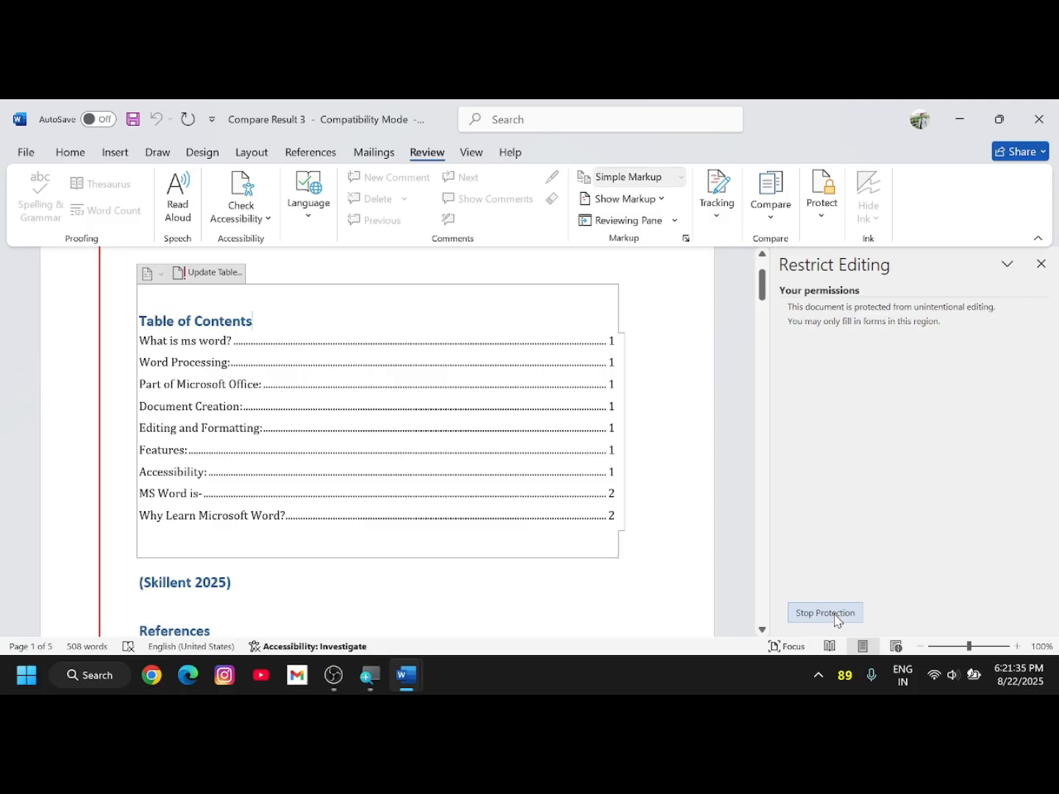
click(824, 614)
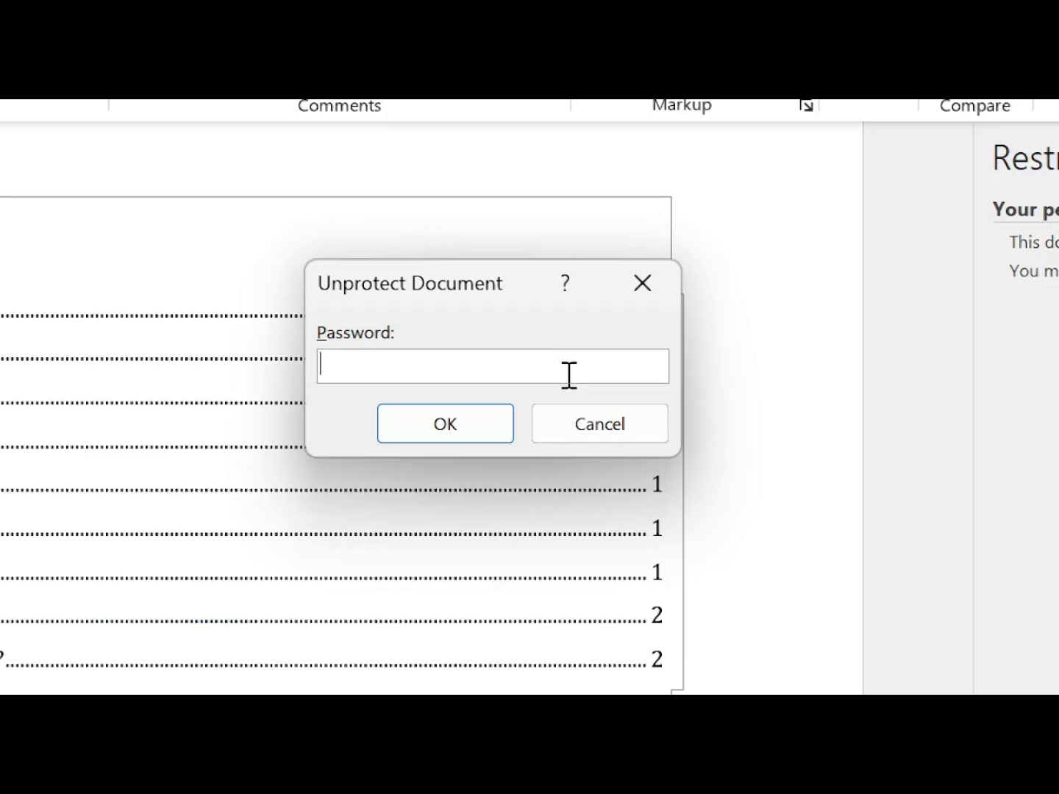
text(123)
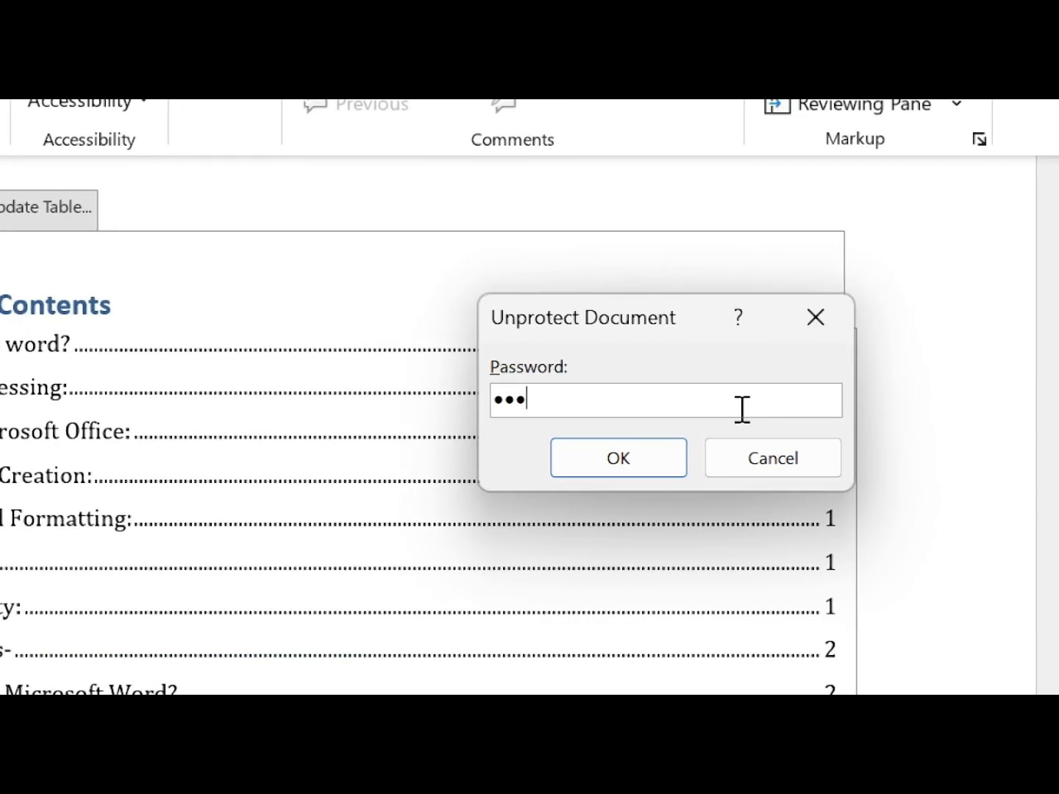
click(611, 452)
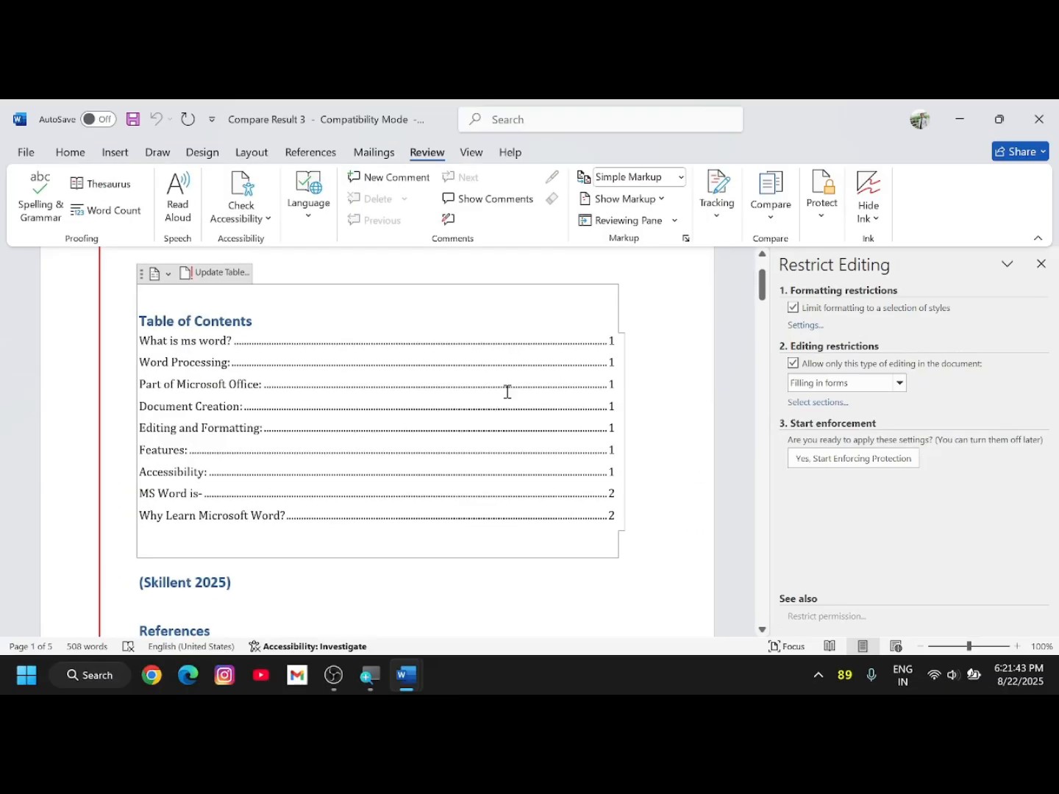
- Close the Restrict Editing pane and delete the nonsense words ending the paragraph
scroll(506, 392, down, 15)
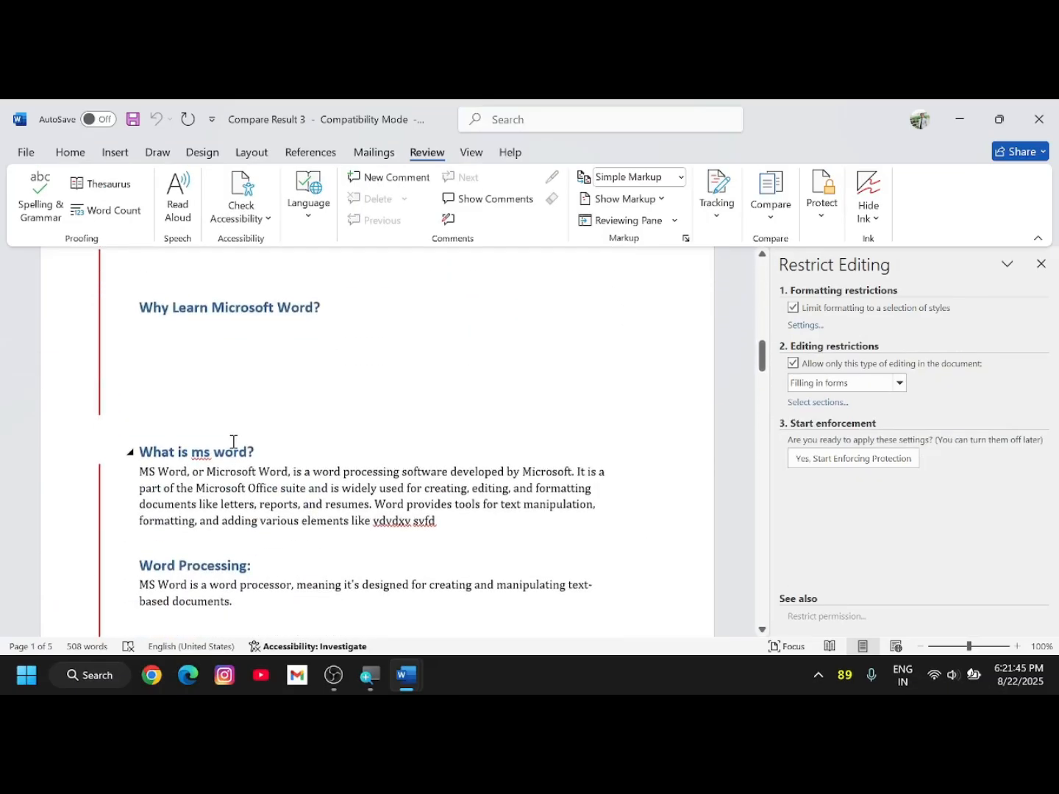
drag(222, 301, 456, 321)
click(469, 322)
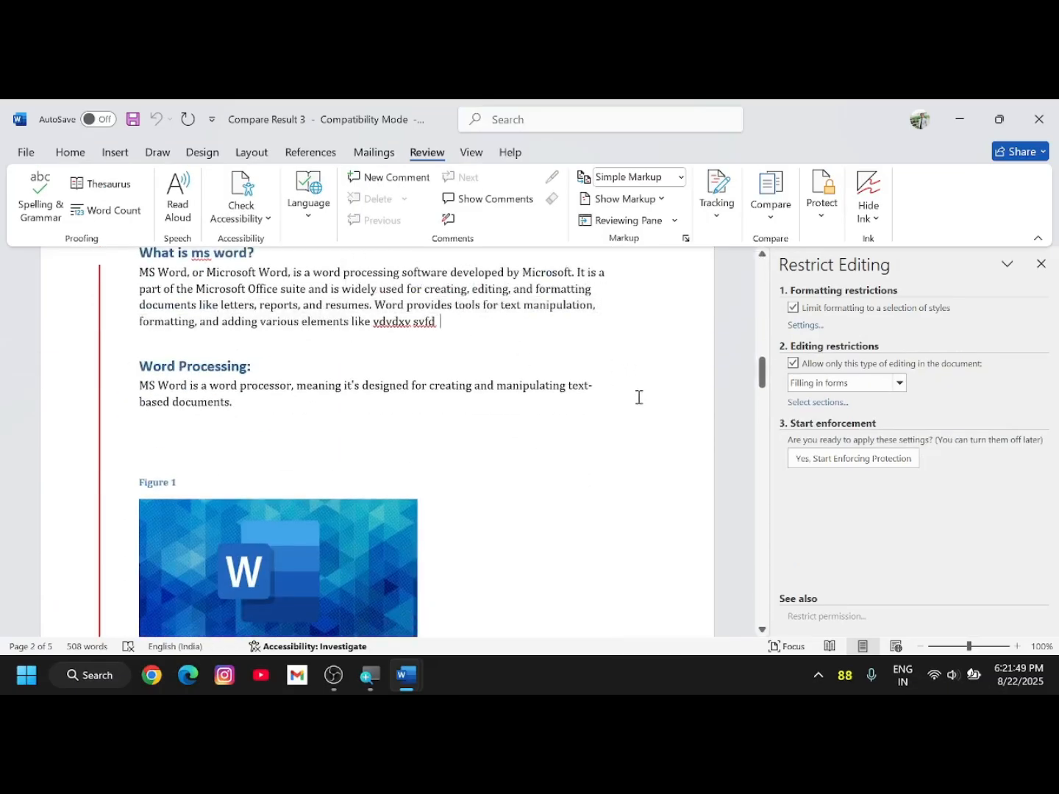
click(1040, 263)
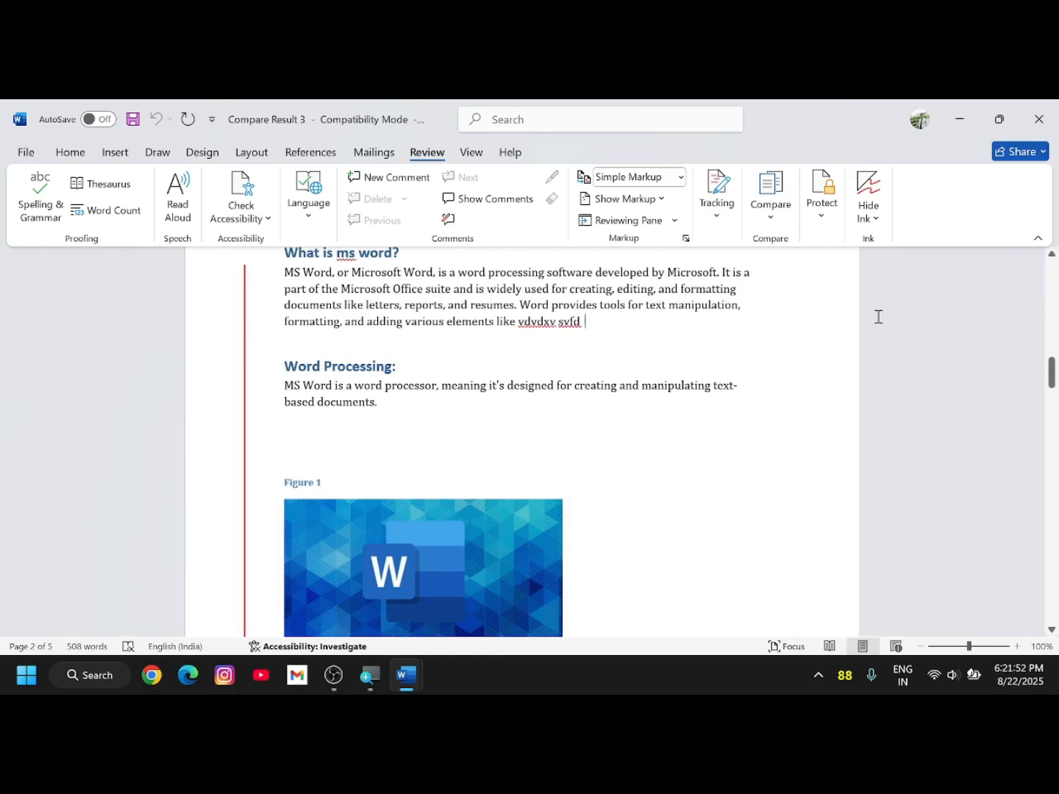
scroll(586, 395, up, 1)
drag(586, 401, 519, 400)
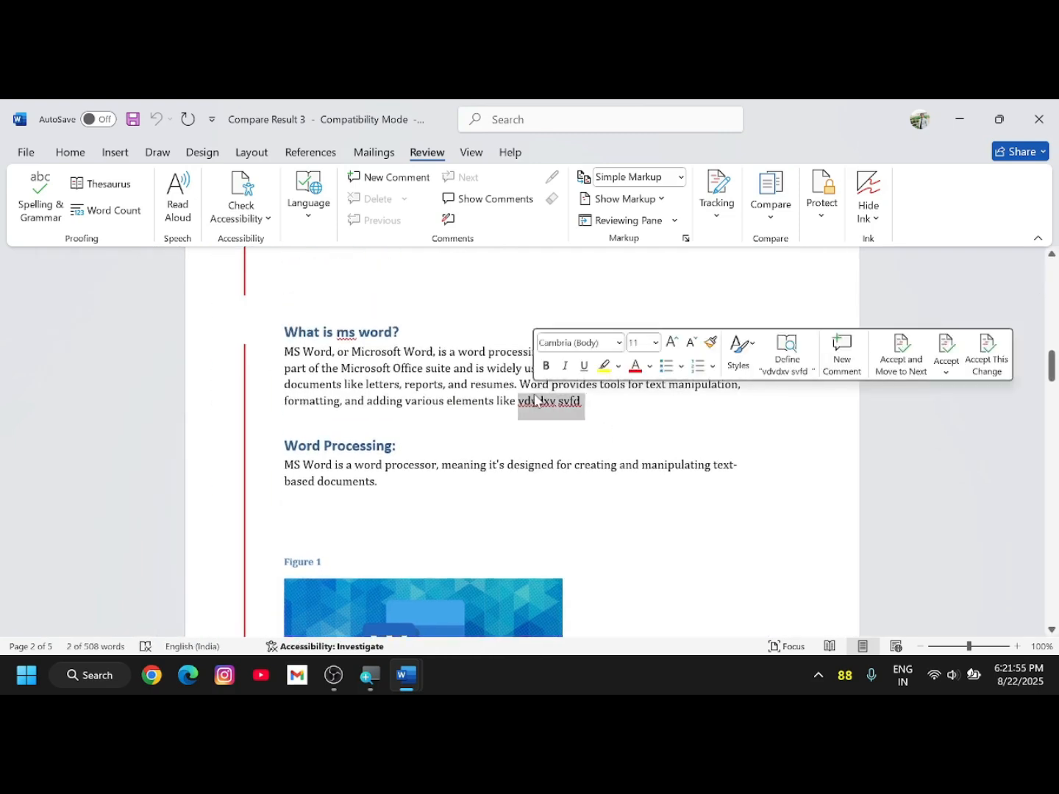
key(Delete)
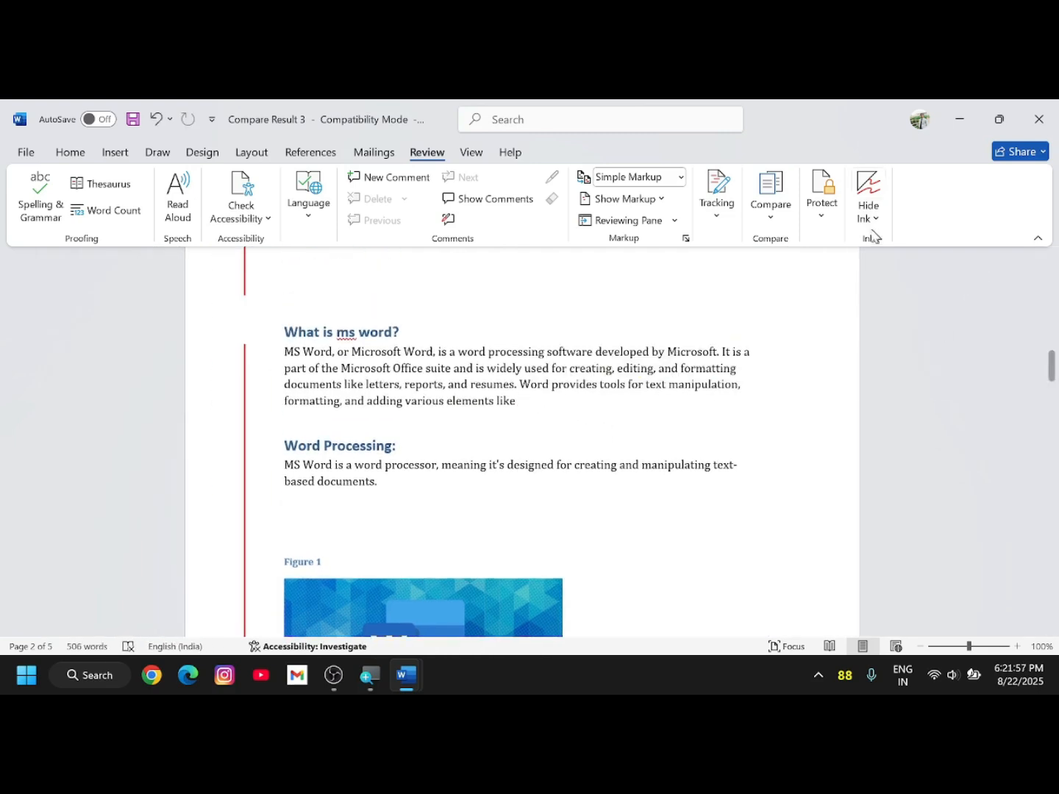
- Add a new empty paragraph below the last line of text
scroll(433, 460, up, 5)
scroll(433, 461, up, 6)
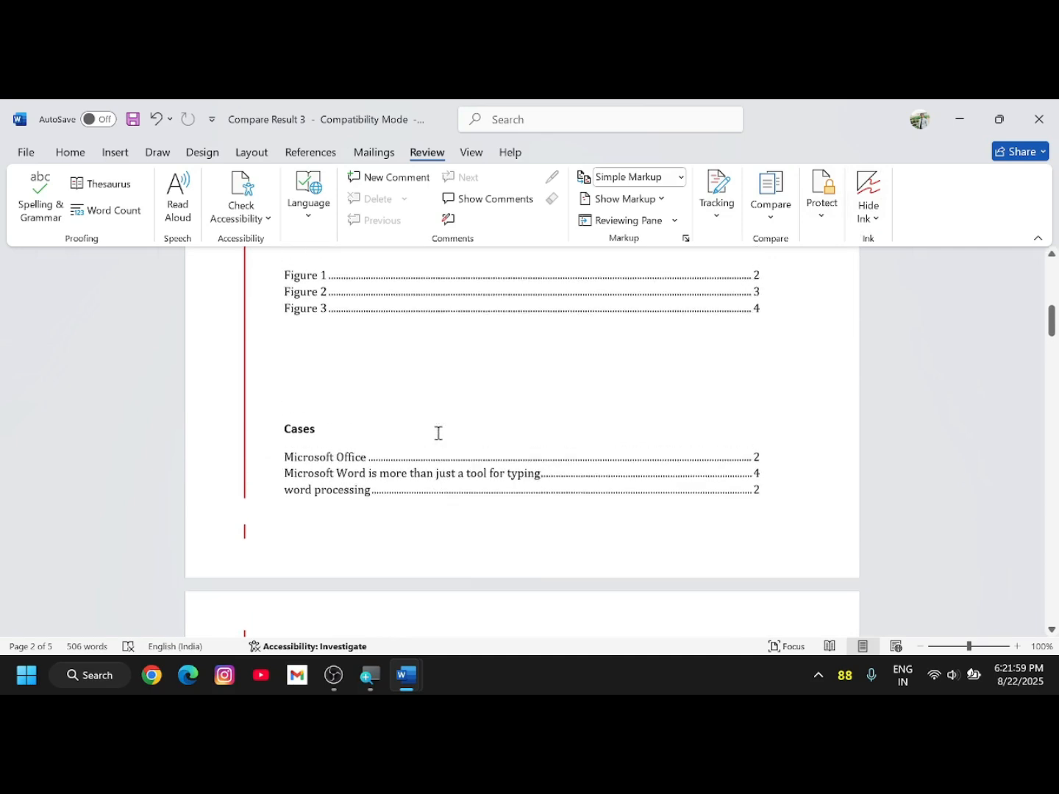
scroll(402, 402, down, 4)
scroll(433, 464, down, 6)
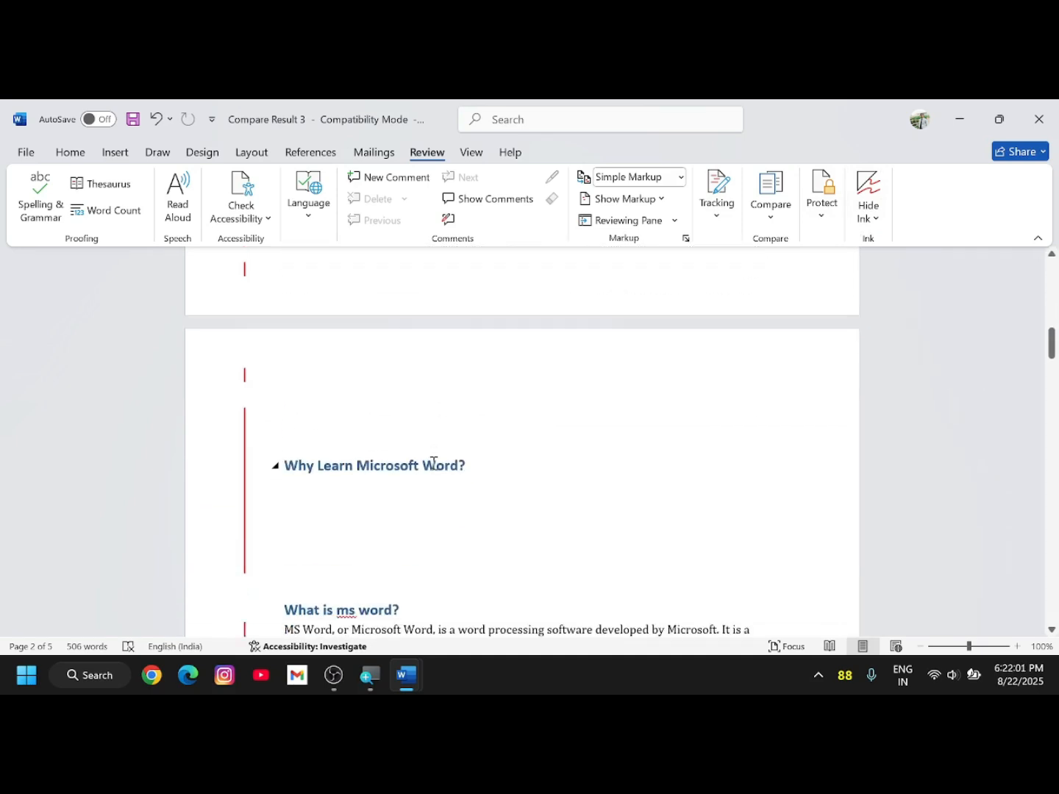
scroll(465, 486, down, 6)
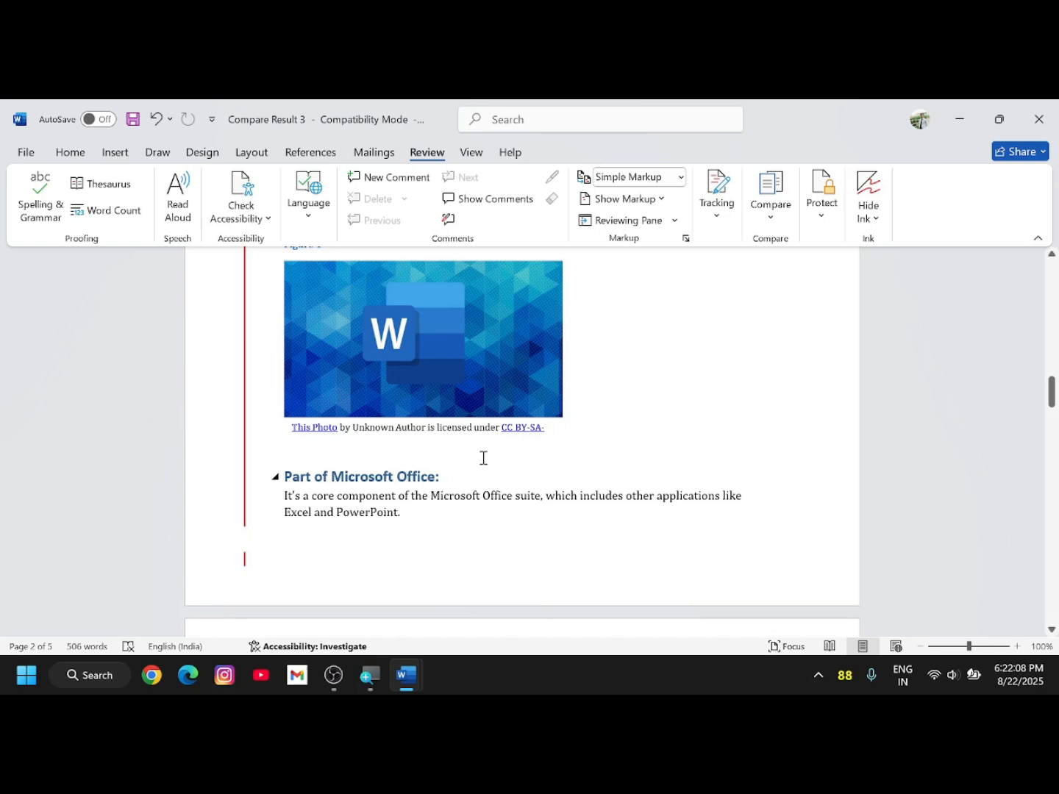
scroll(483, 457, down, 1)
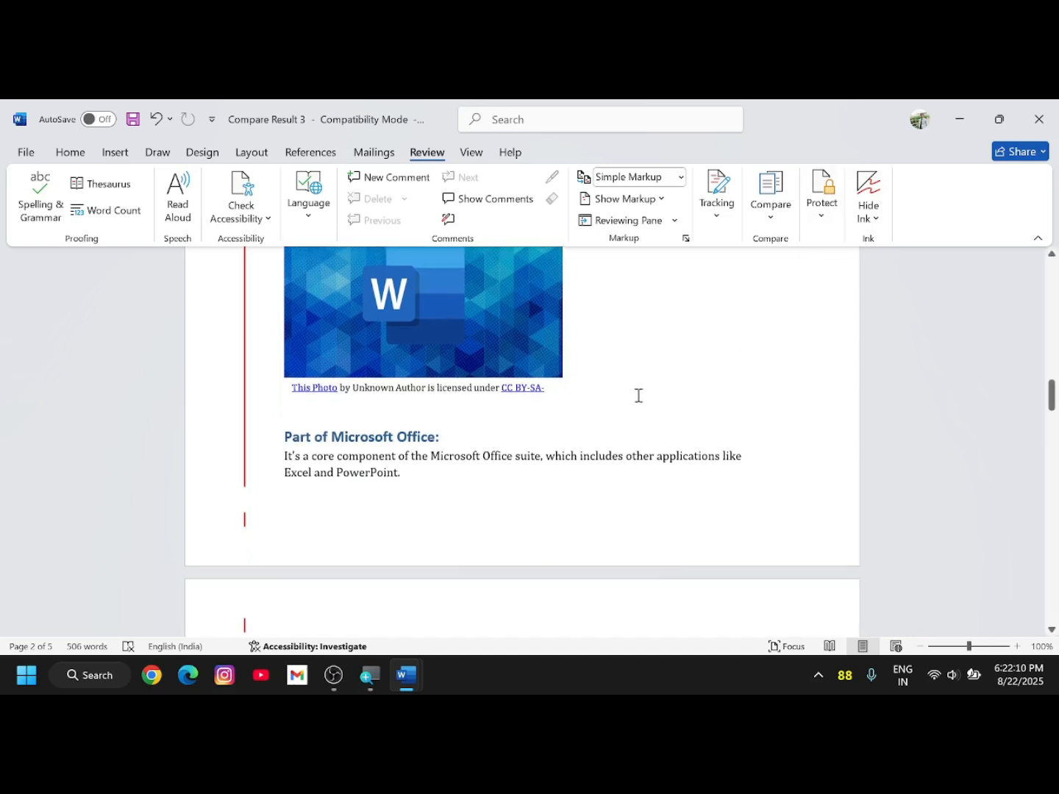
scroll(625, 416, up, 6)
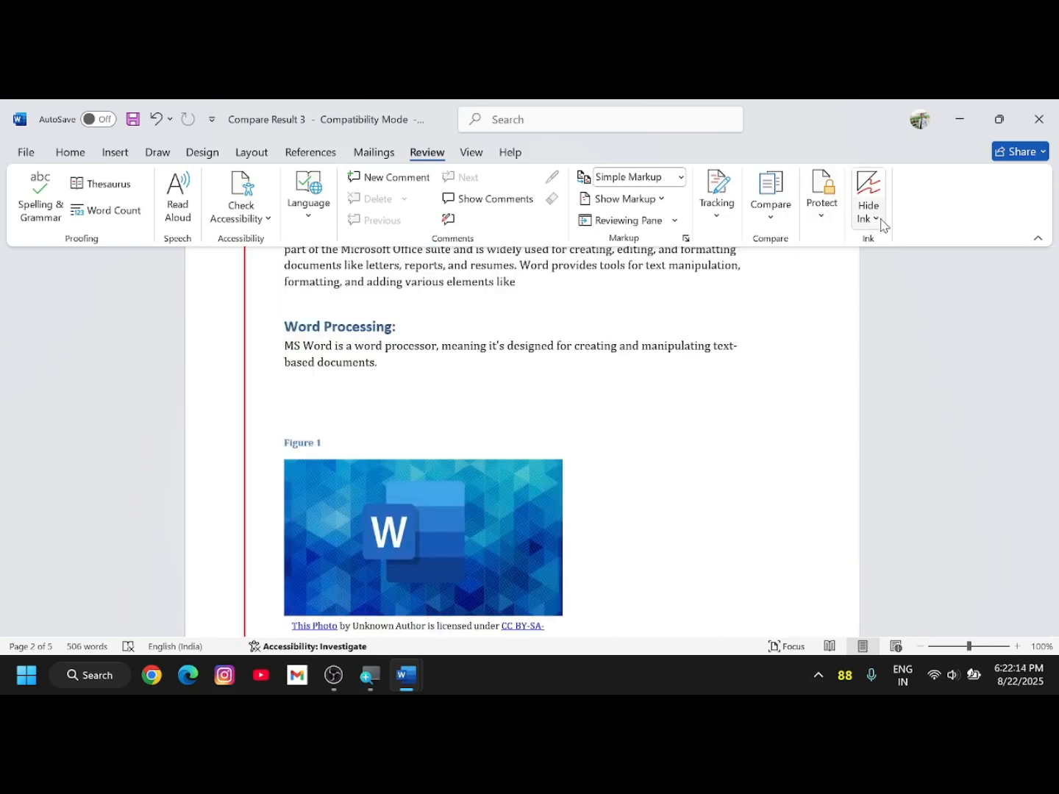
scroll(643, 440, down, 14)
scroll(645, 465, down, 15)
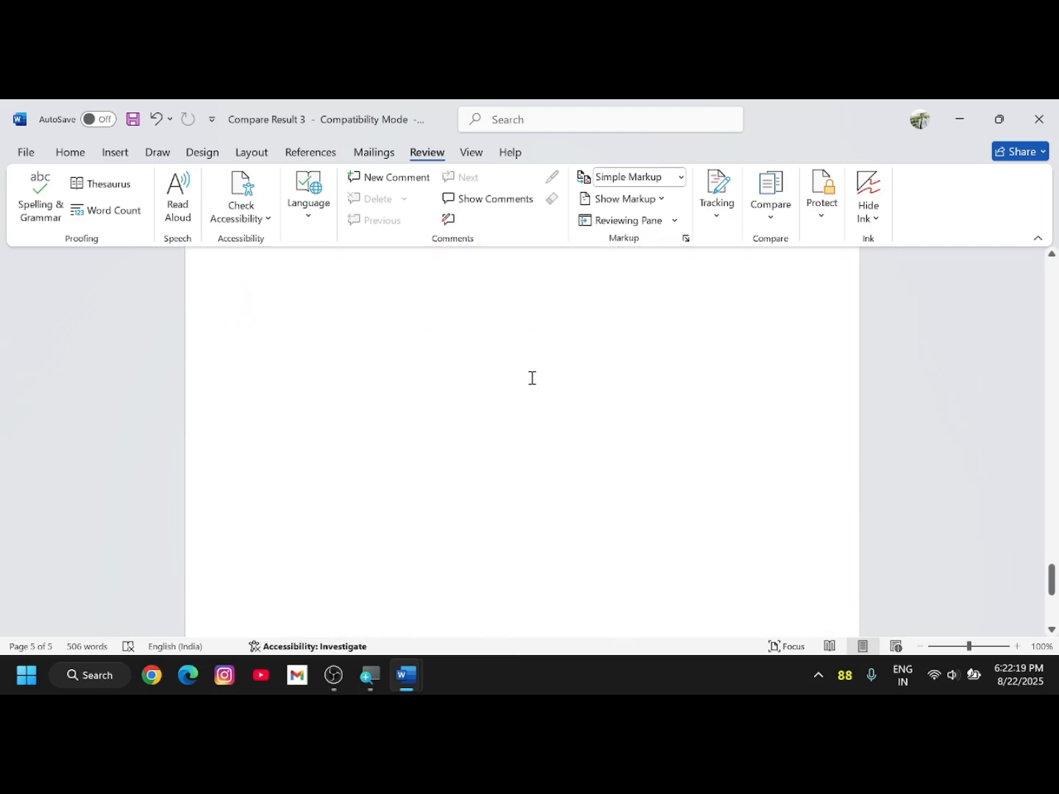
scroll(515, 376, up, 3)
key(Return)
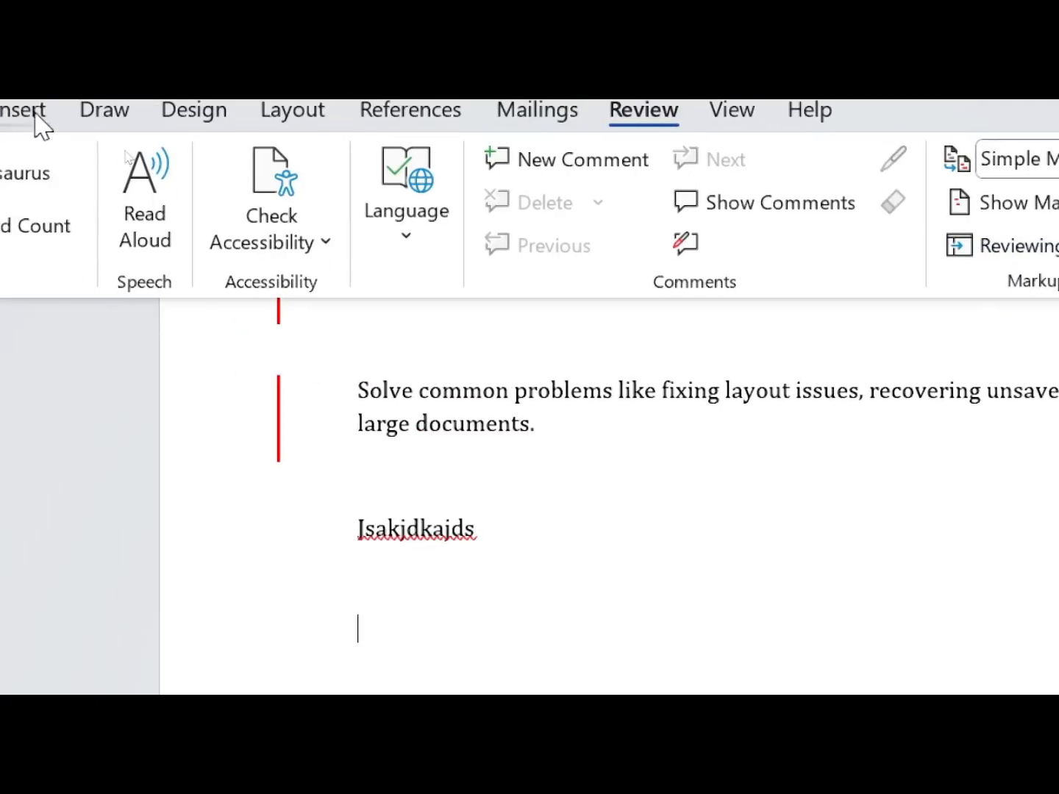
- Highlight the Solve common problems paragraph with the green highlighter
click(104, 147)
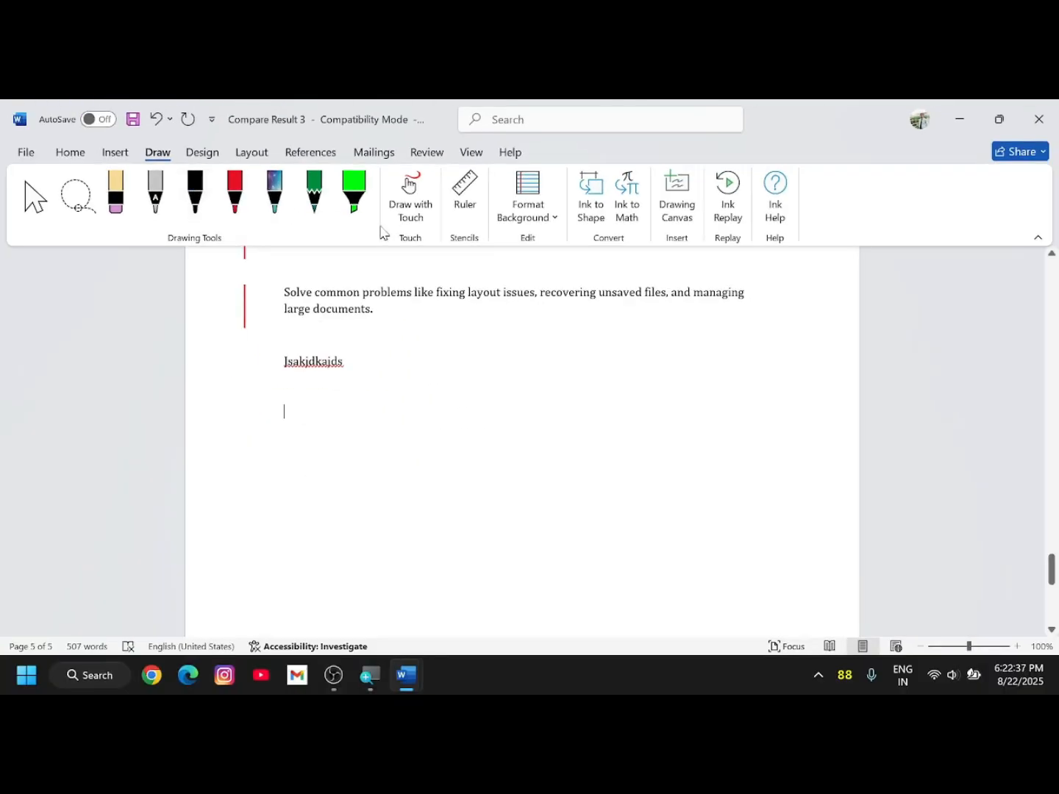
click(195, 199)
click(235, 197)
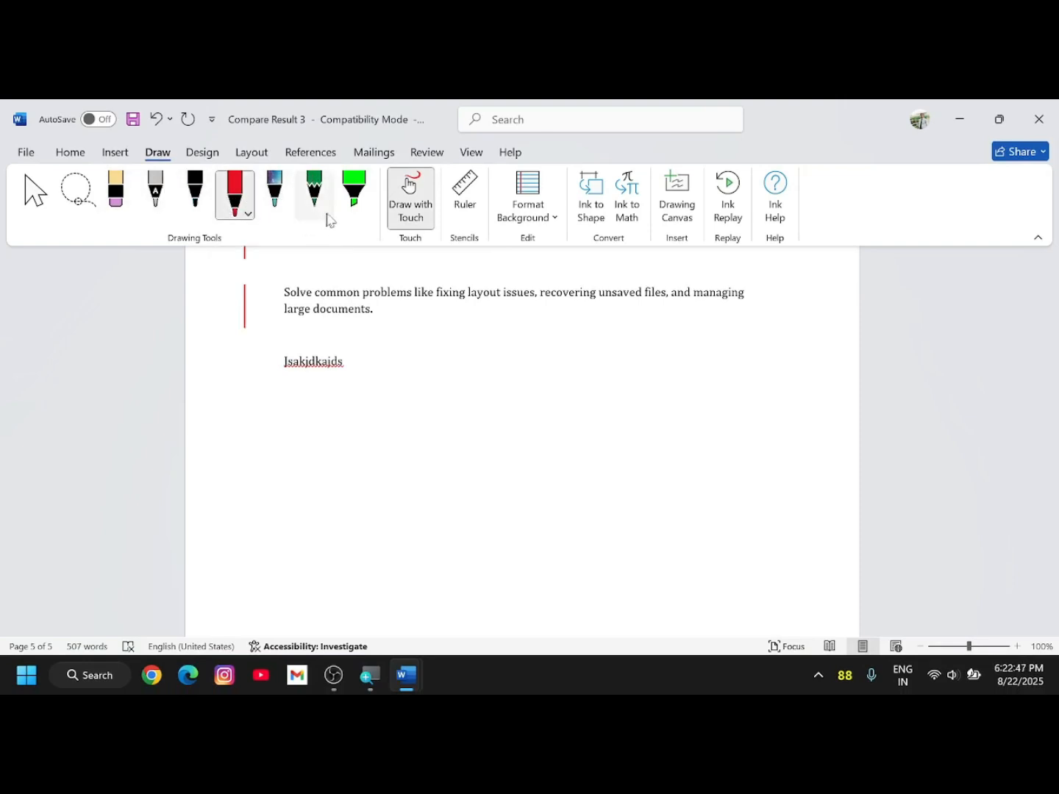
click(351, 199)
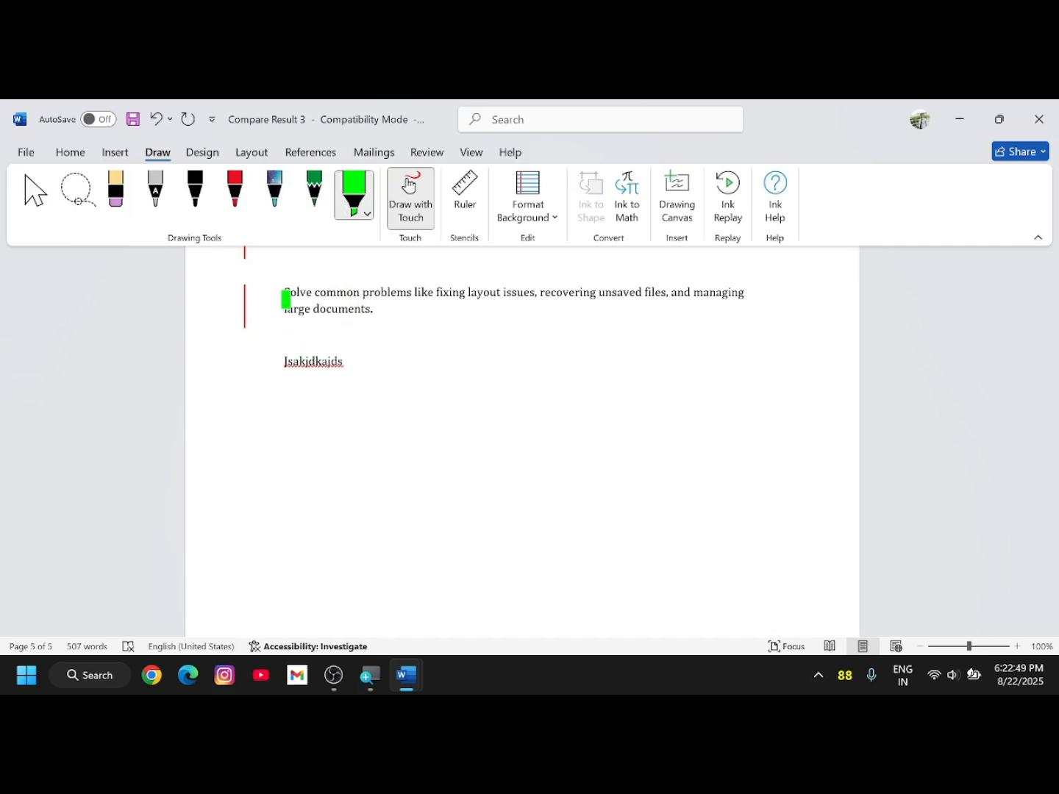
mouse_move(291, 291)
mouse_down()
mouse_move(397, 305)
mouse_move(533, 295)
mouse_move(353, 313)
mouse_move(767, 293)
mouse_up()
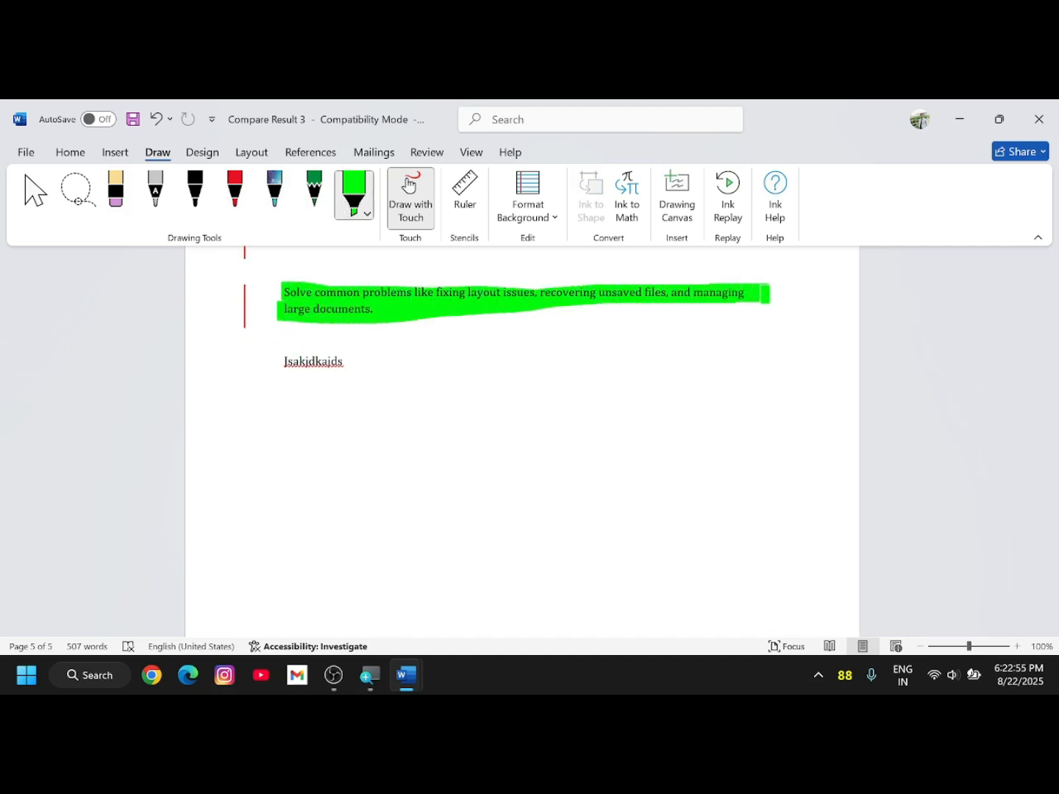
- Draw galaxy-coloured, red and multicoloured freehand loops below the text
click(274, 189)
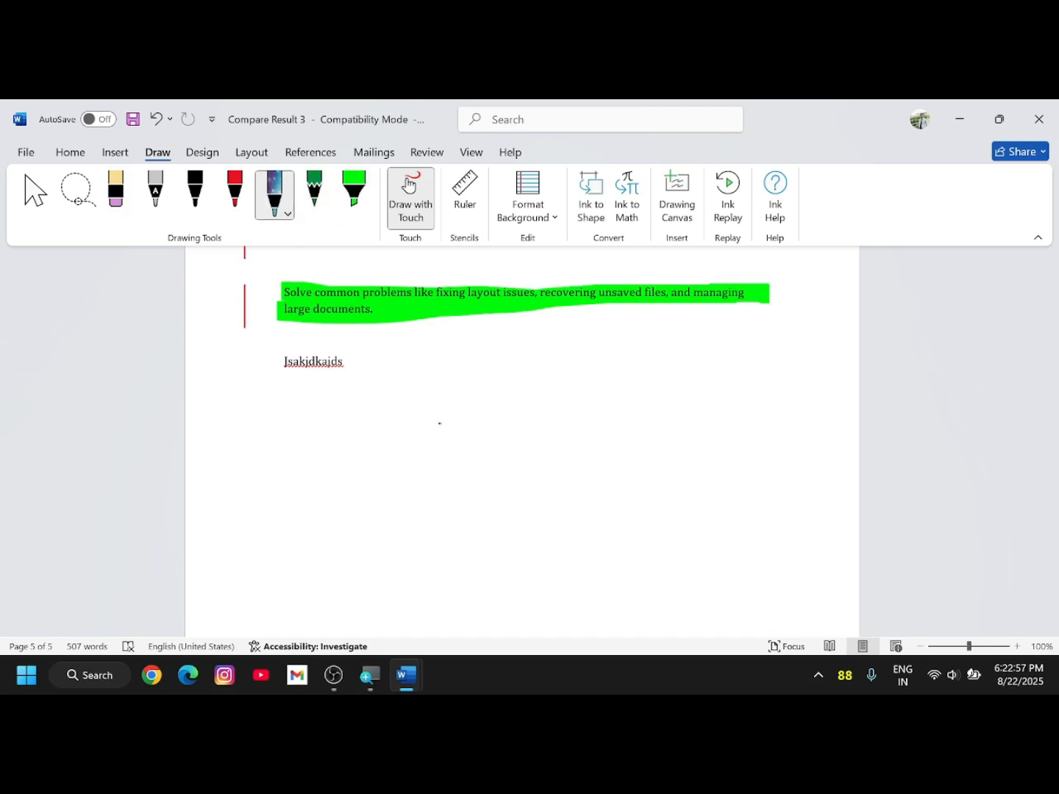
mouse_move(441, 423)
mouse_down()
mouse_move(378, 457)
mouse_move(351, 458)
mouse_up()
click(234, 190)
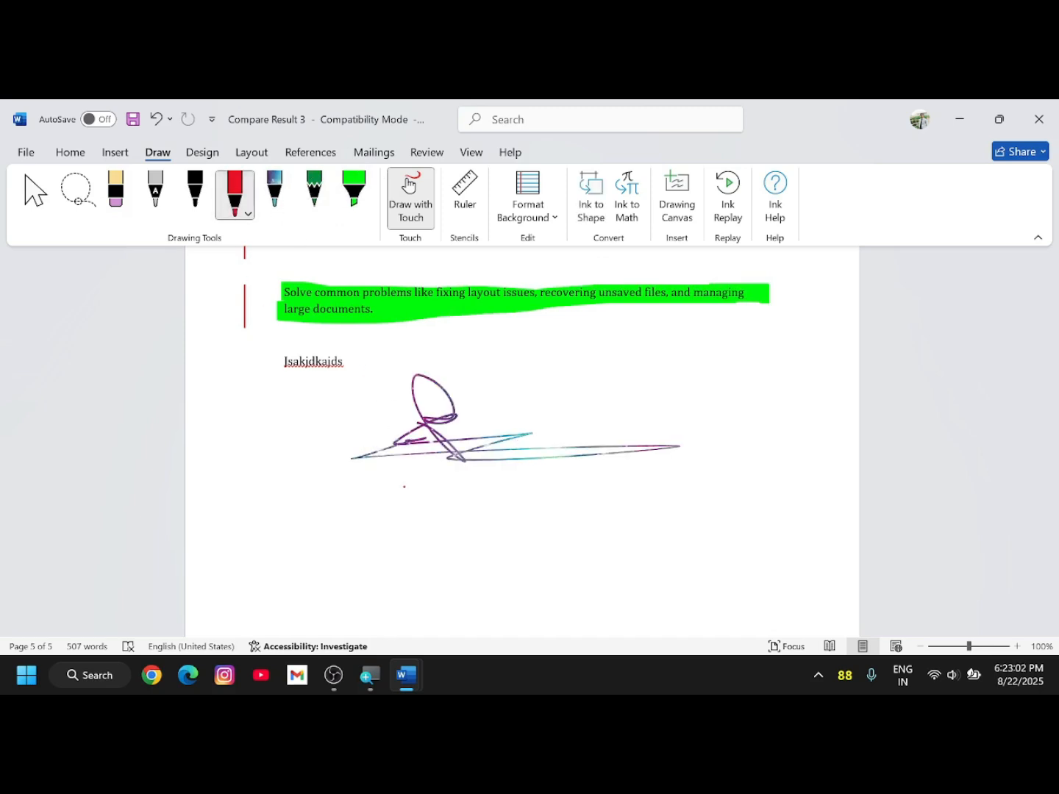
mouse_move(448, 450)
mouse_down()
mouse_move(379, 547)
mouse_move(530, 516)
mouse_up()
drag(624, 408, 572, 425)
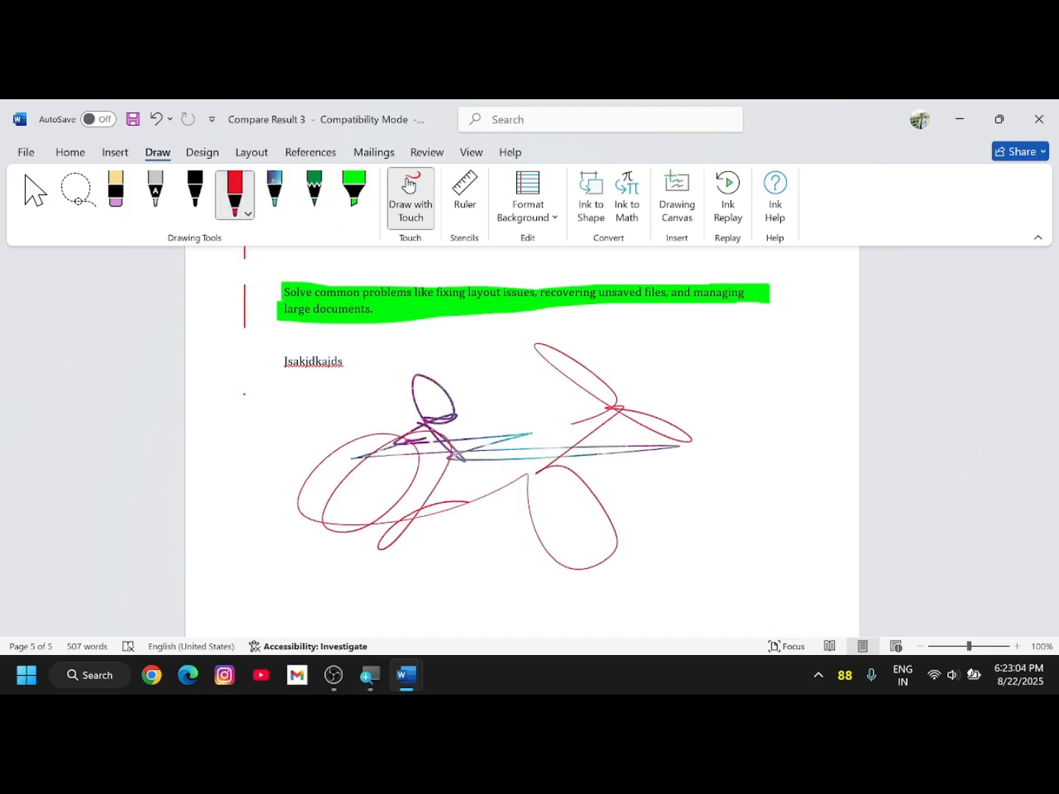
click(156, 190)
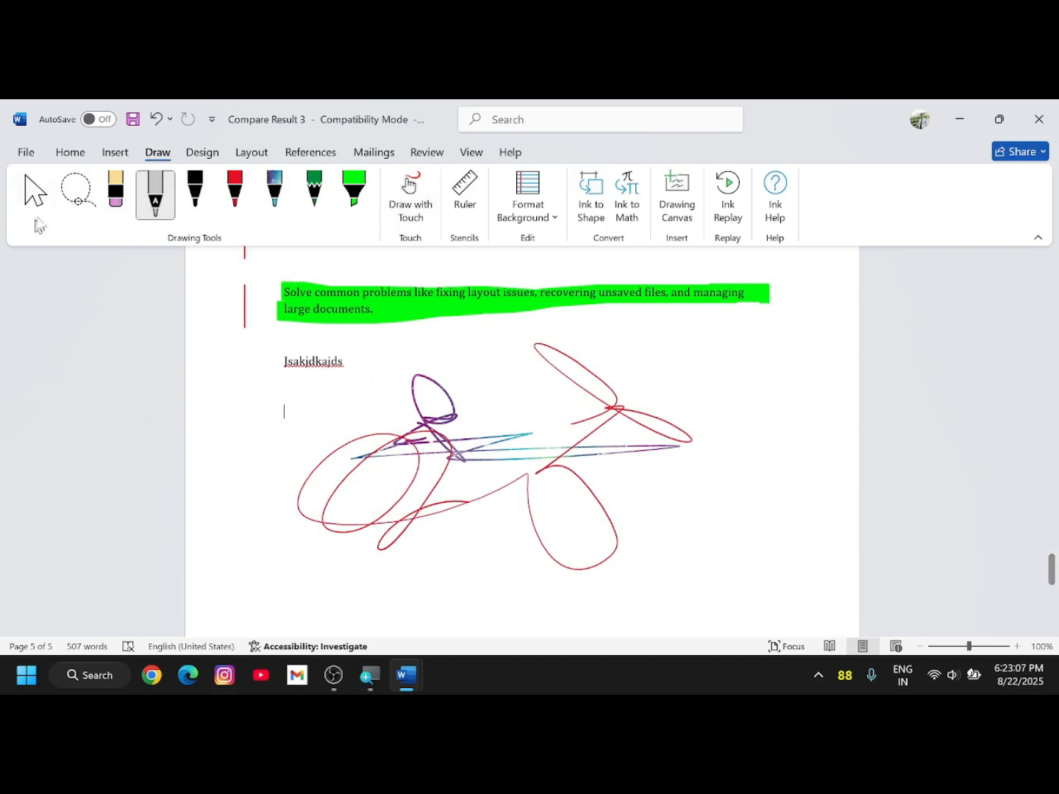
click(276, 192)
drag(427, 336, 541, 351)
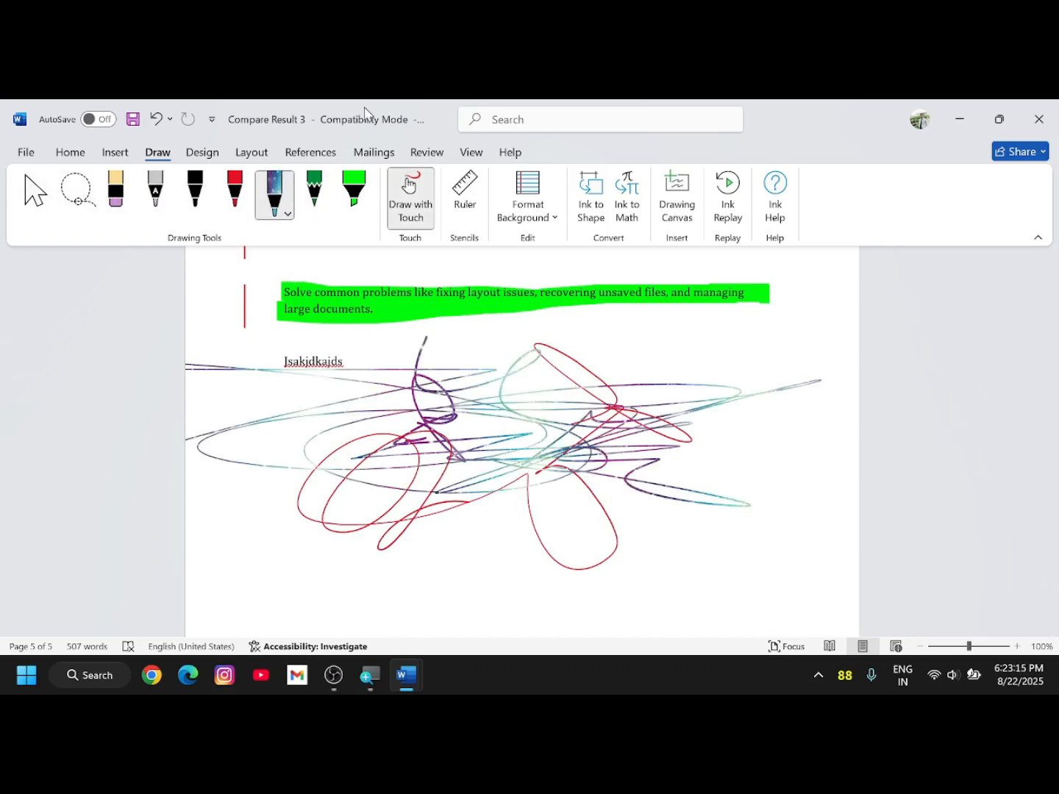
- Select the eraser and review its thickness and type options
click(116, 195)
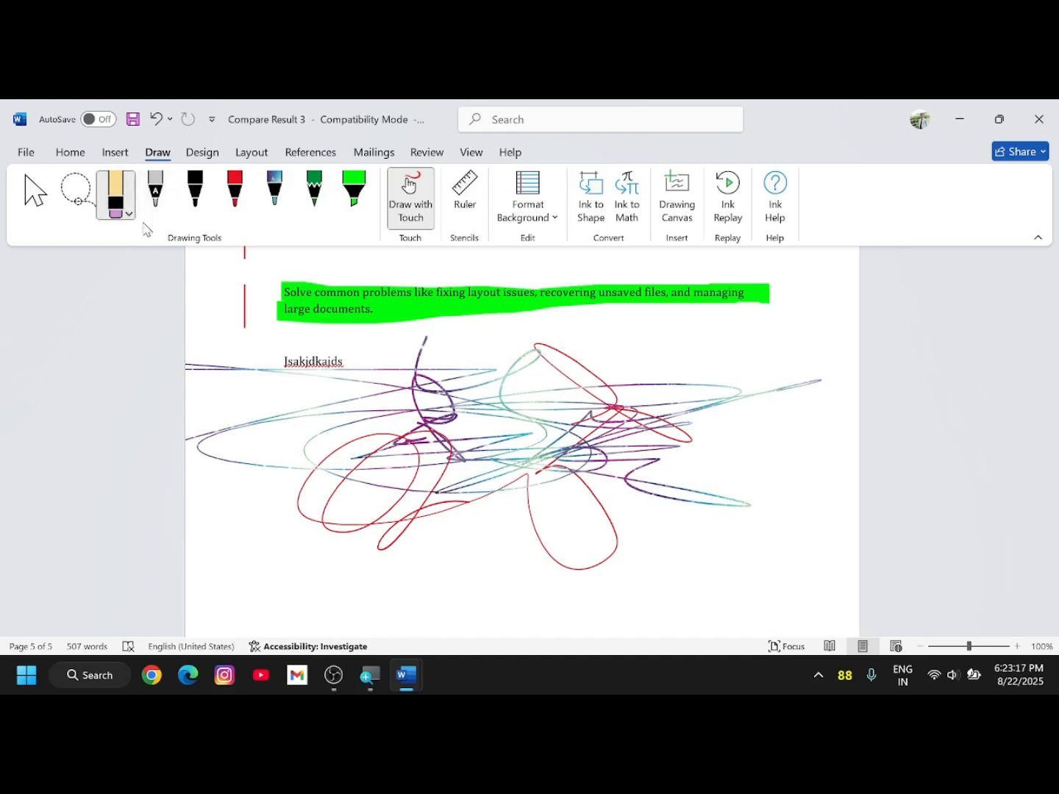
click(131, 215)
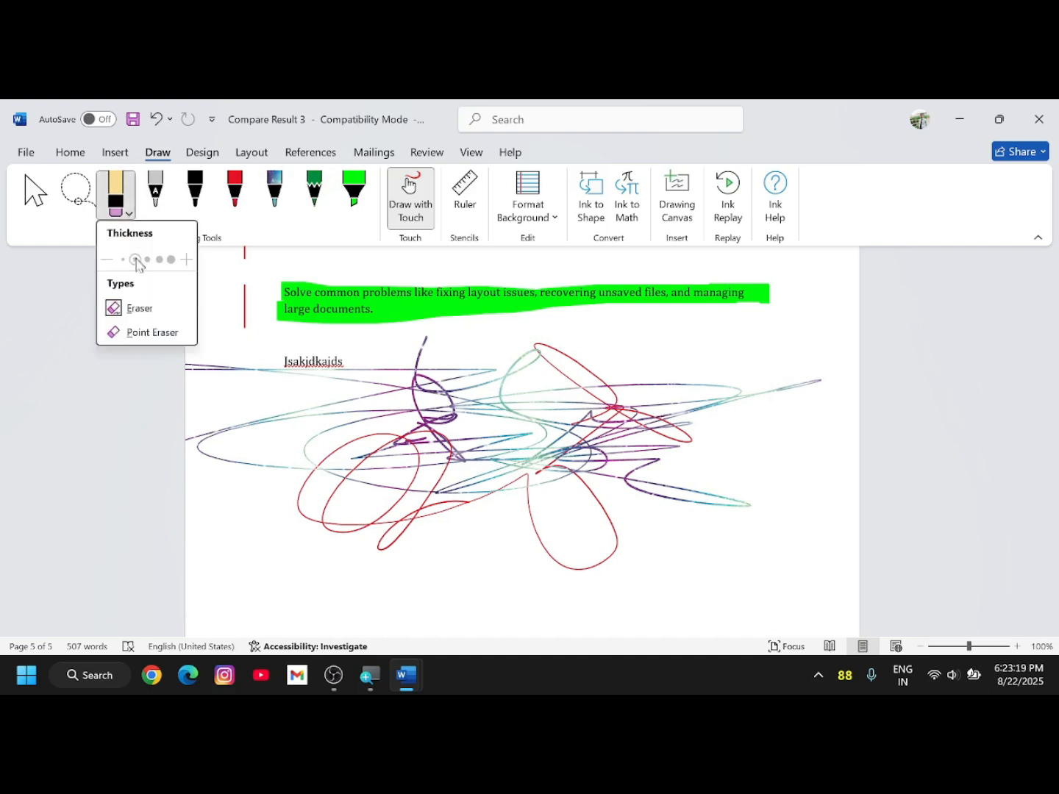
click(149, 313)
- Move the ink drawing slightly down the page
click(263, 372)
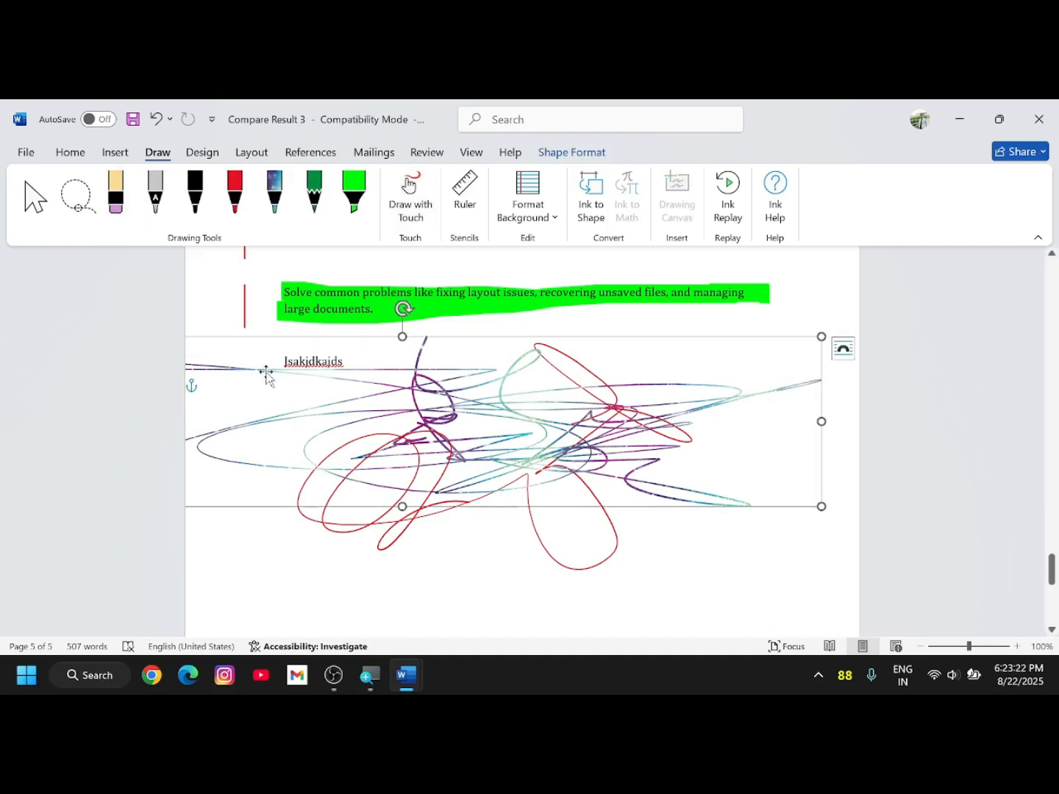
mouse_move(456, 404)
mouse_down()
mouse_move(433, 419)
mouse_move(456, 426)
mouse_up()
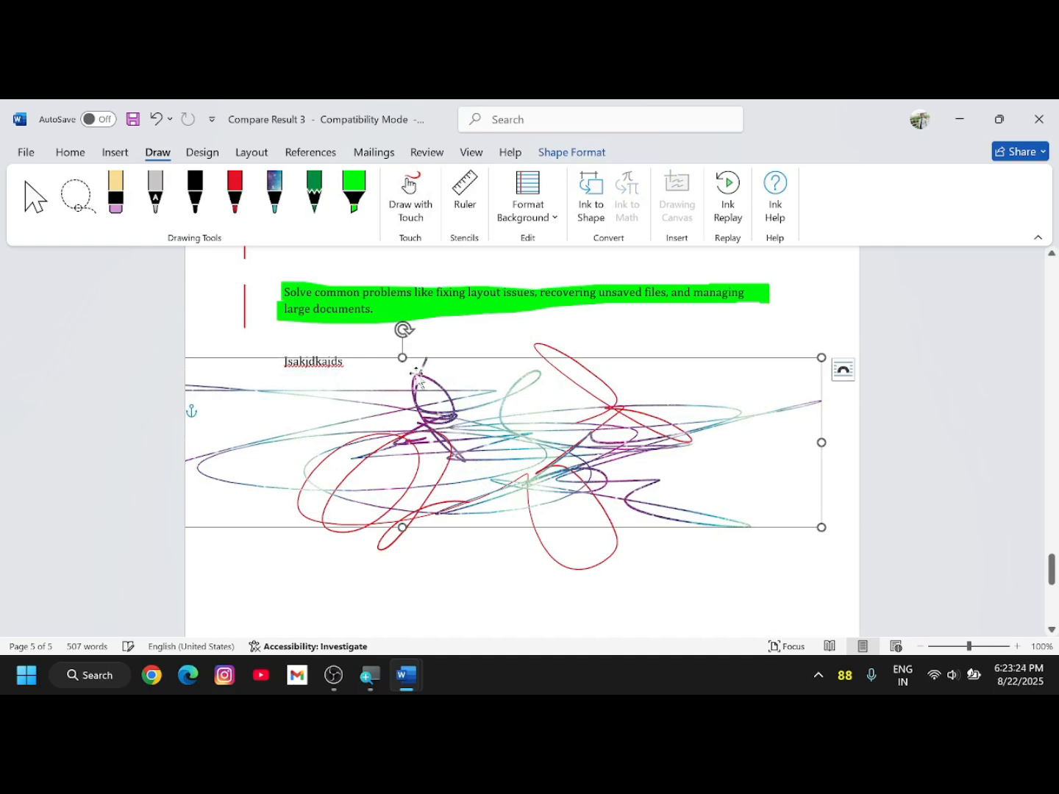
click(525, 338)
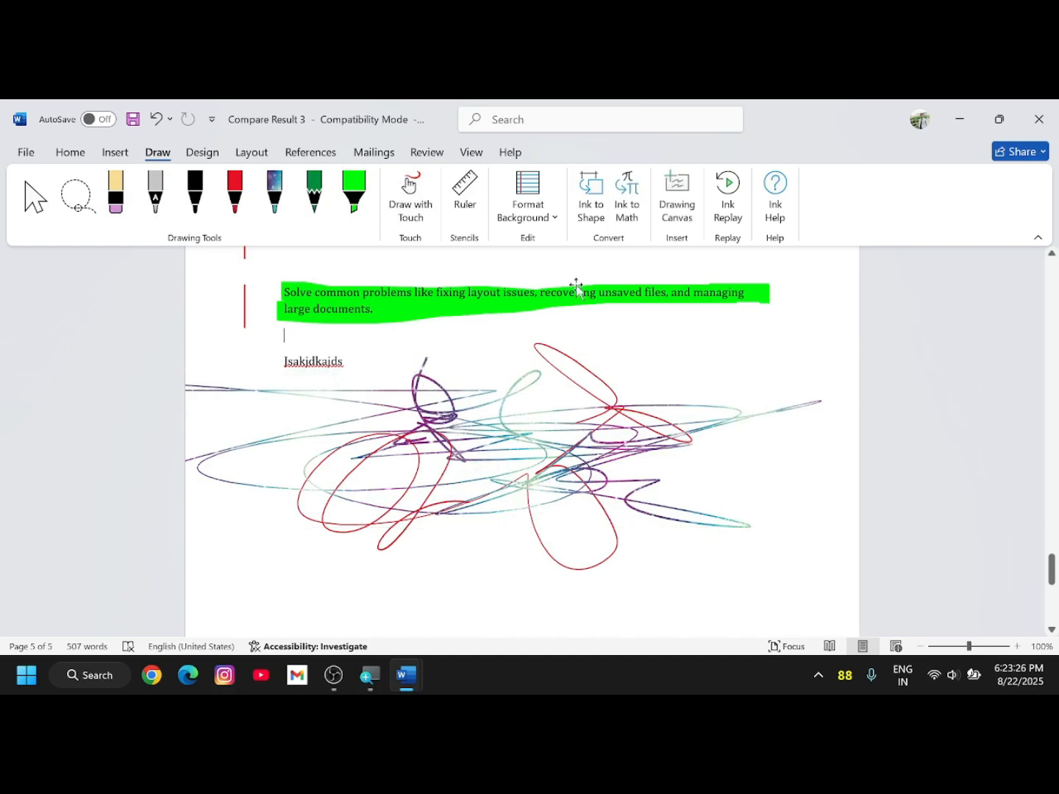
- Hide all ink with Review's Hide Ink, then show it again
click(439, 158)
click(865, 209)
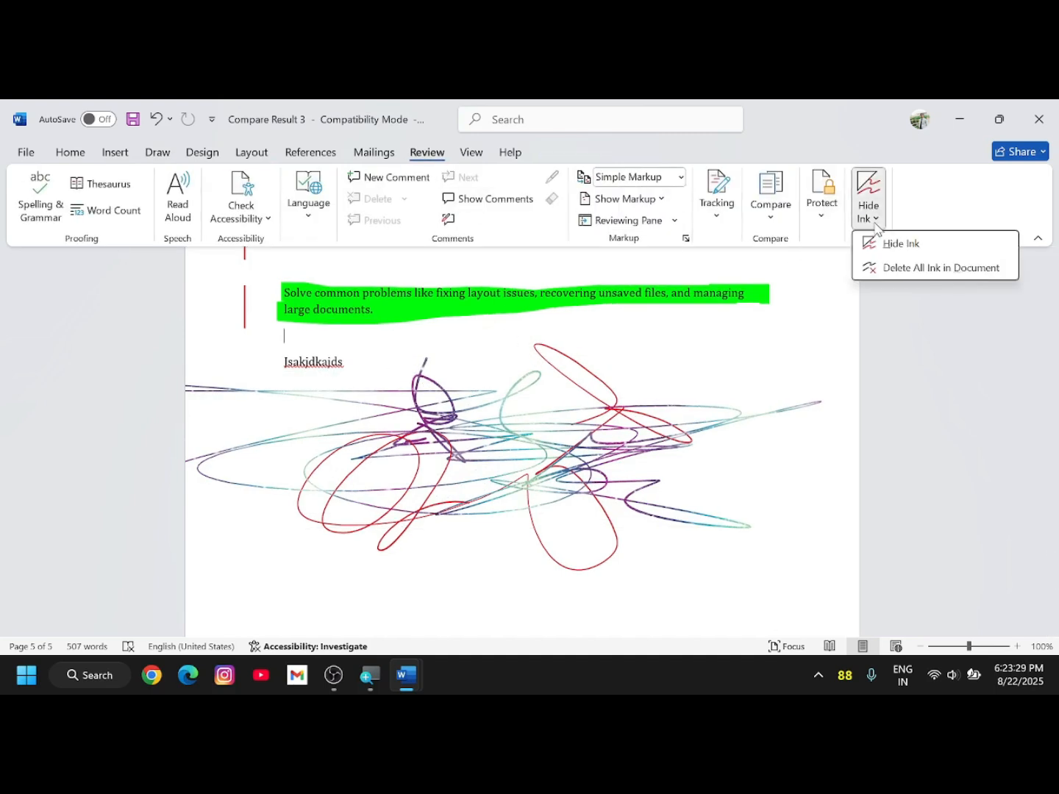
click(886, 245)
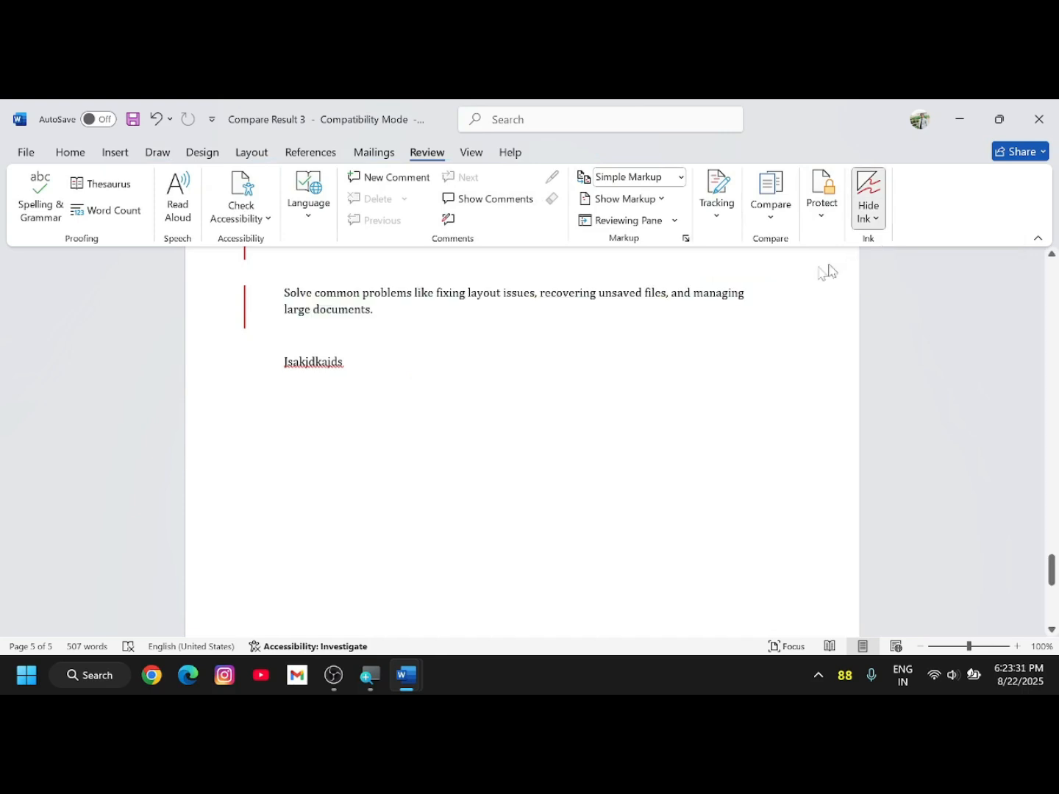
click(157, 154)
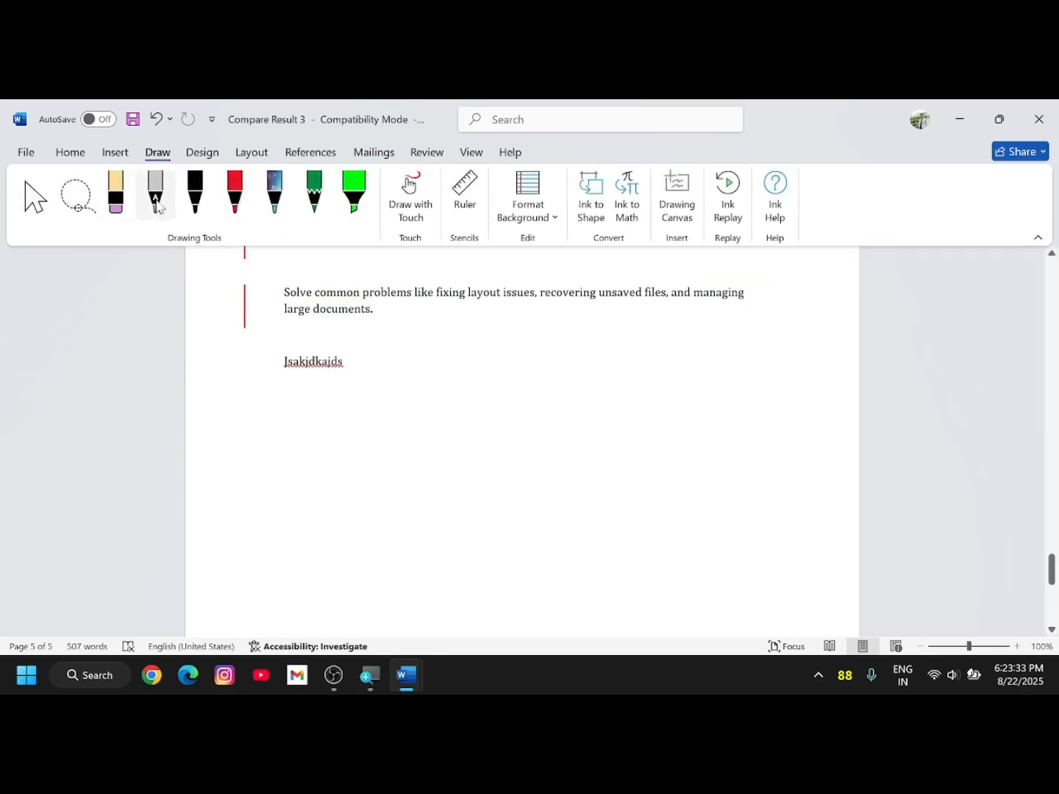
click(431, 156)
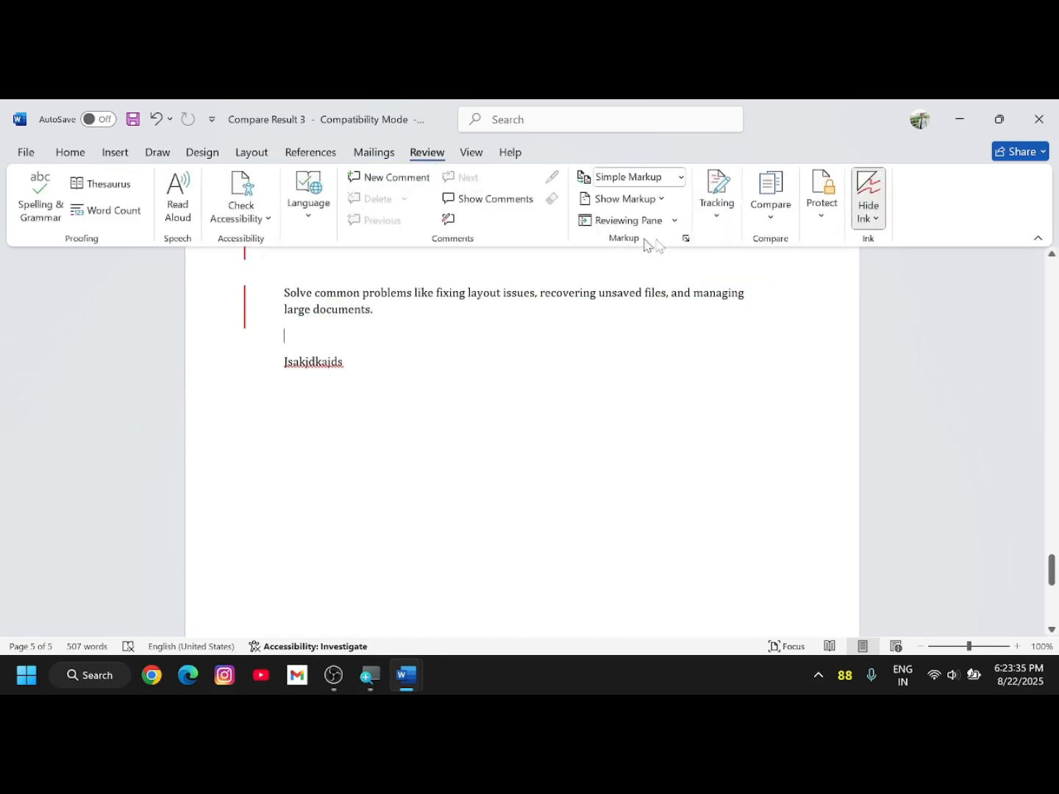
click(869, 227)
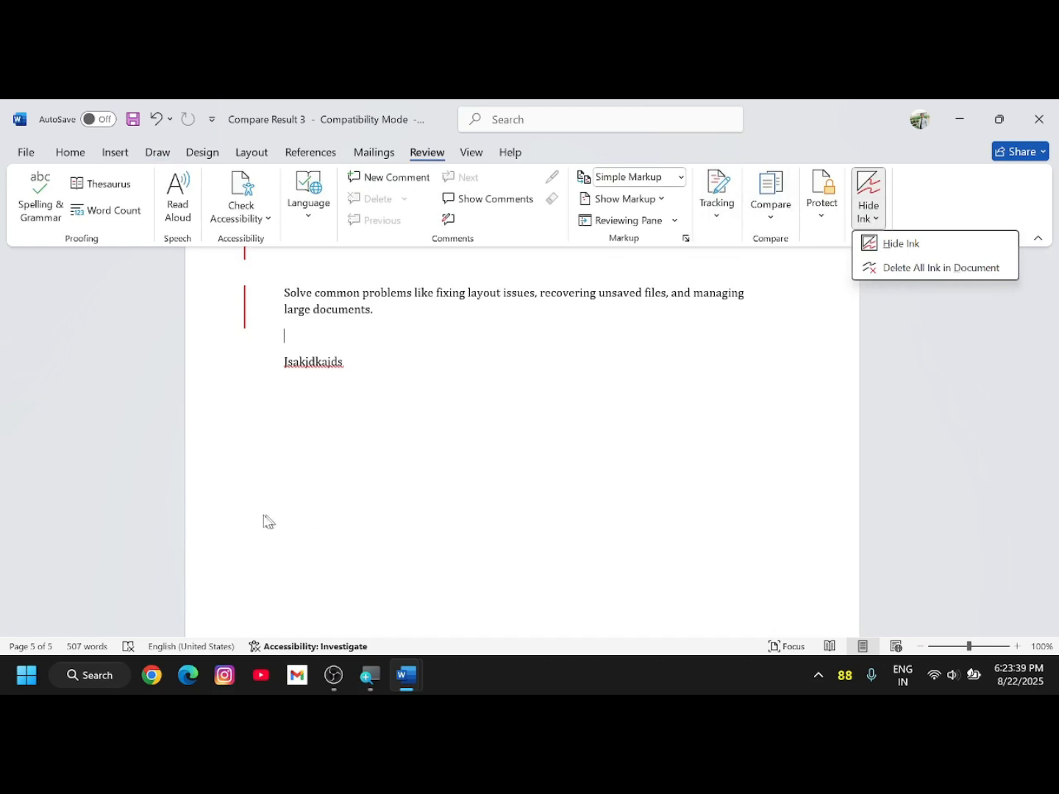
click(166, 524)
click(879, 219)
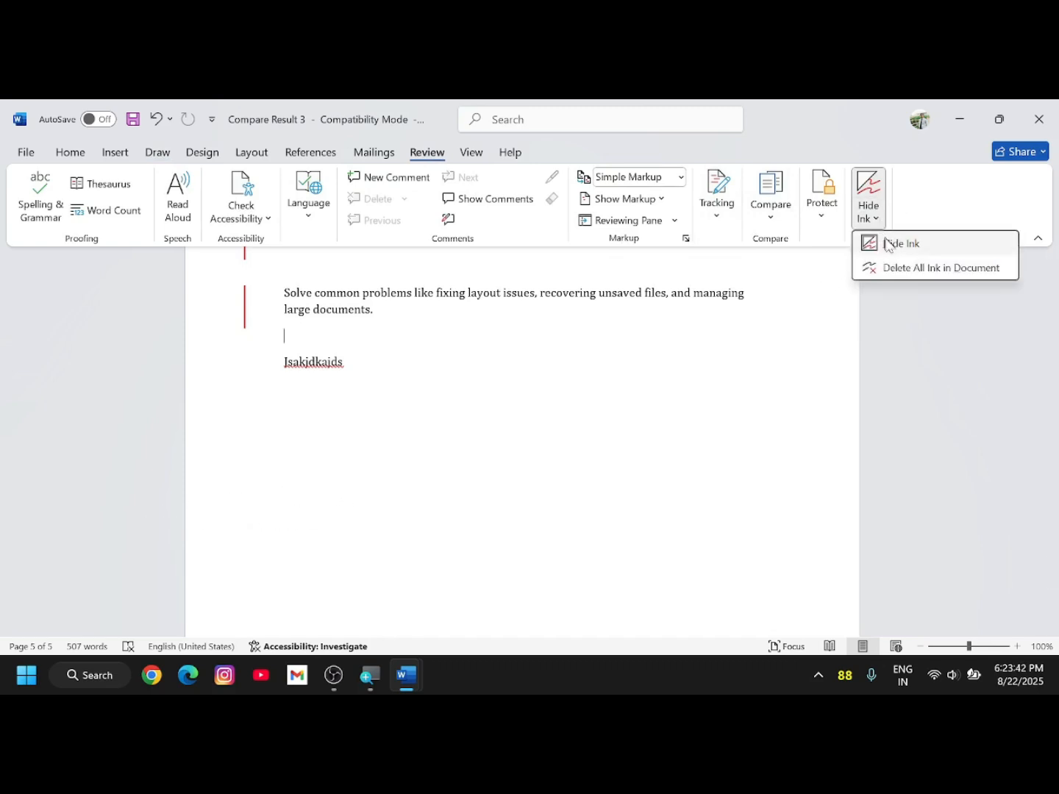
click(887, 244)
- Delete all ink in the document, then toggle Hide Ink on and off
click(870, 215)
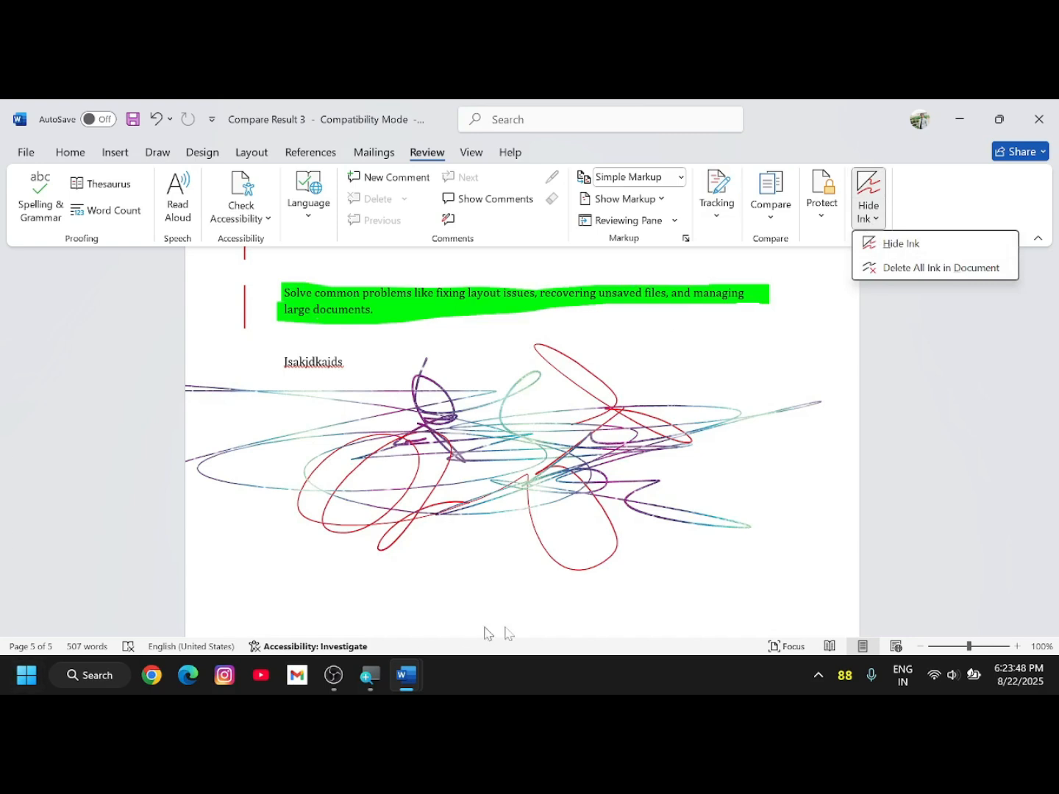
click(957, 269)
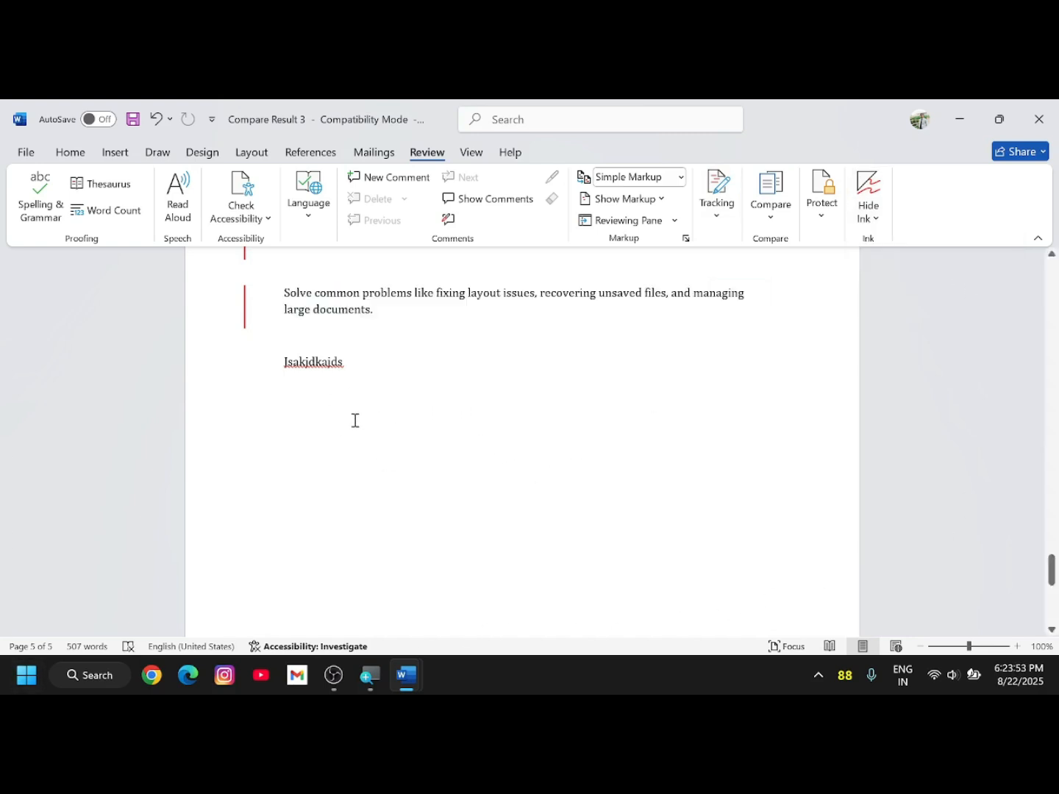
click(871, 218)
click(886, 246)
click(872, 218)
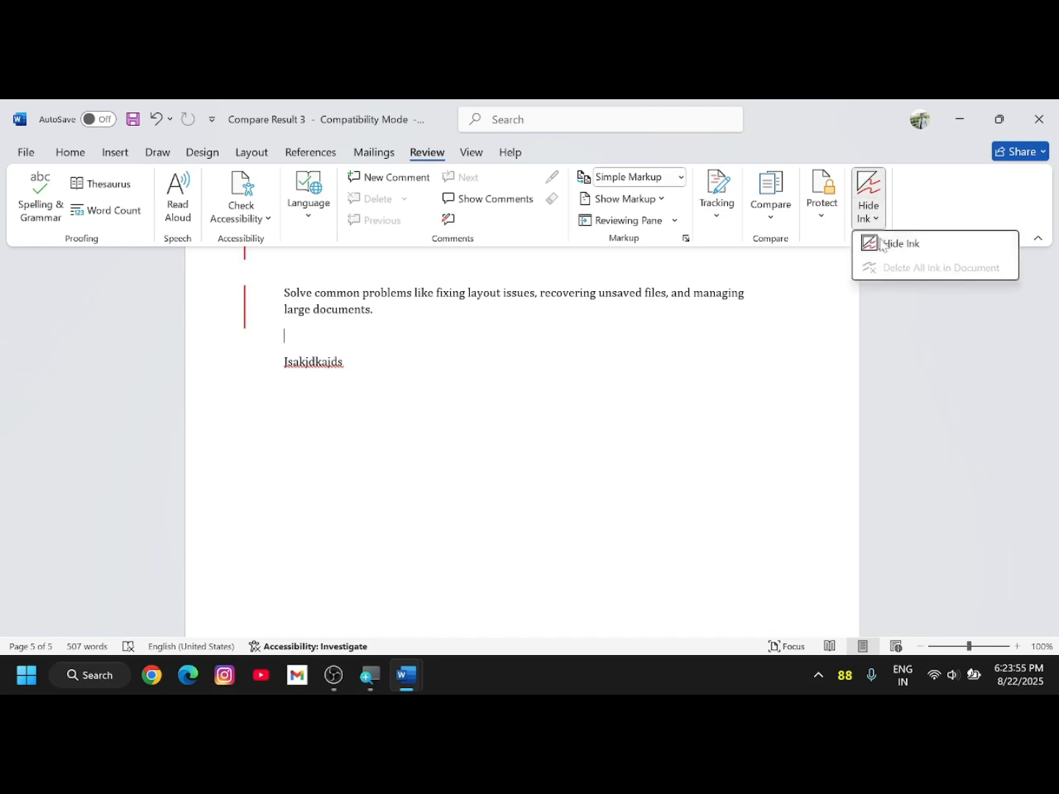
click(884, 246)
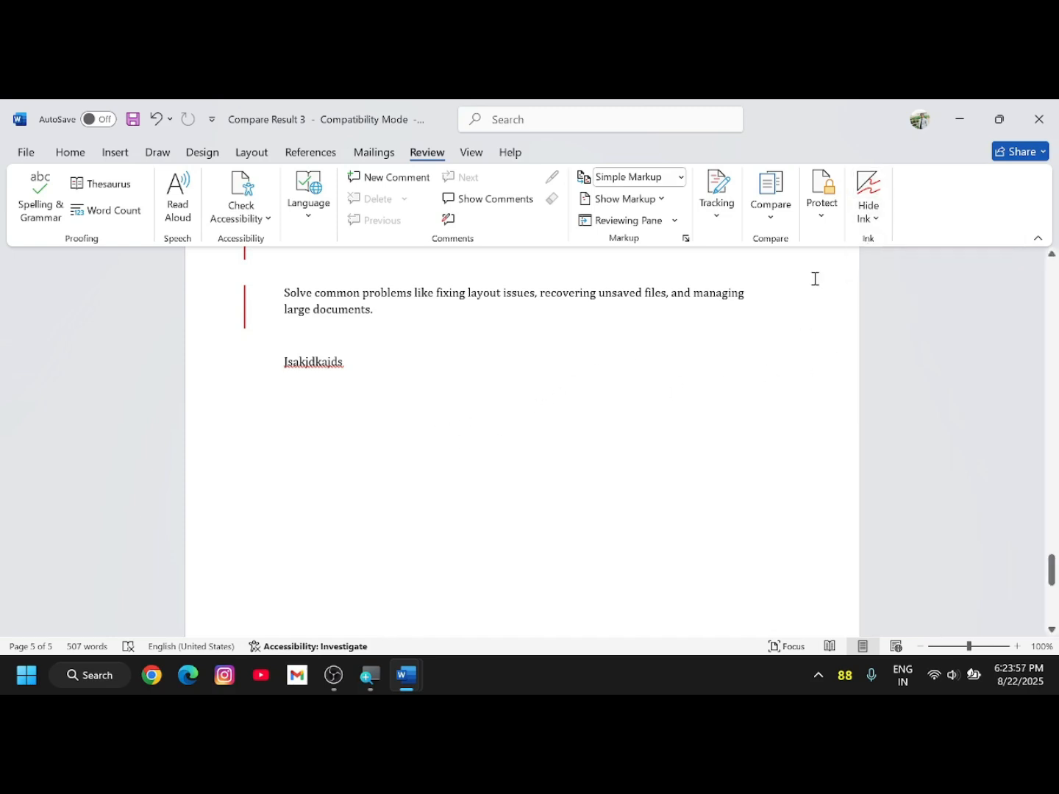
click(471, 152)
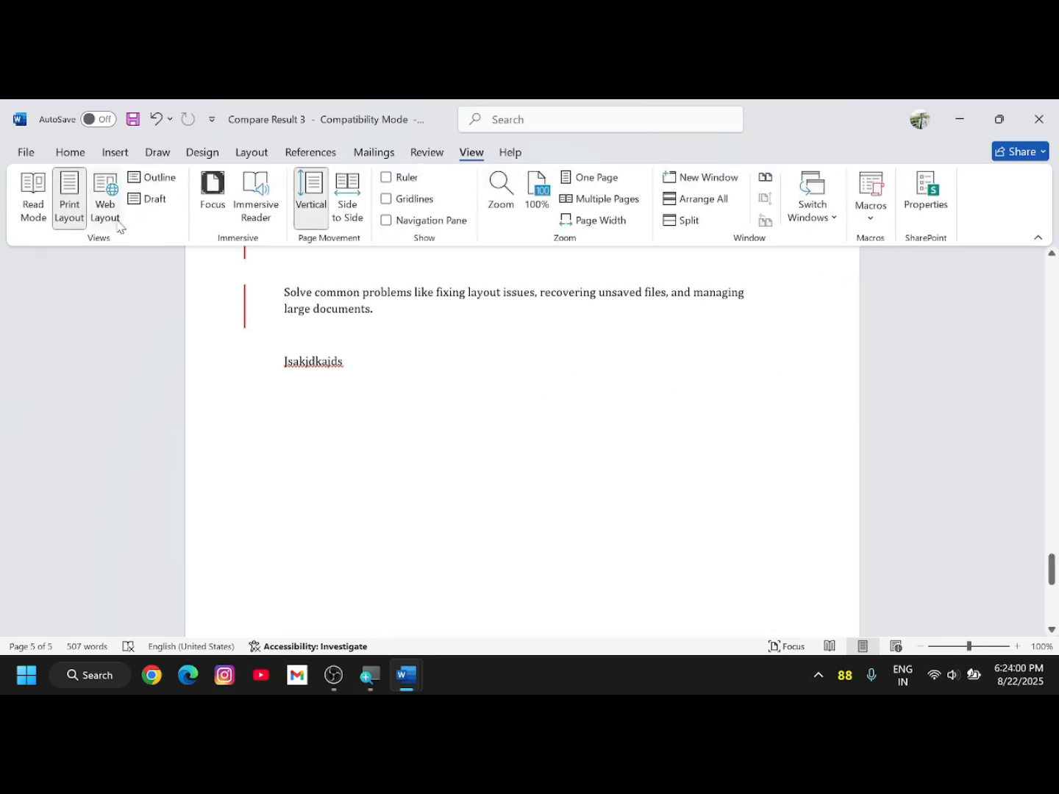